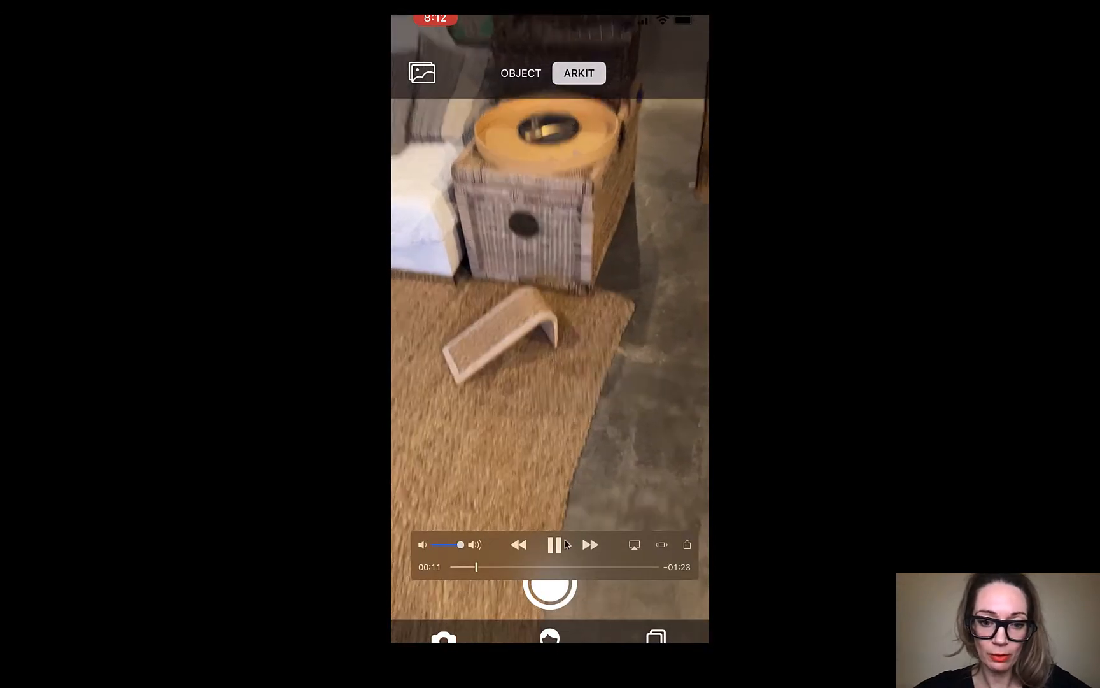
Step: Play the phone recording of the TRNIO ARKit room scan through to its upload status and leave full screen
key(space)
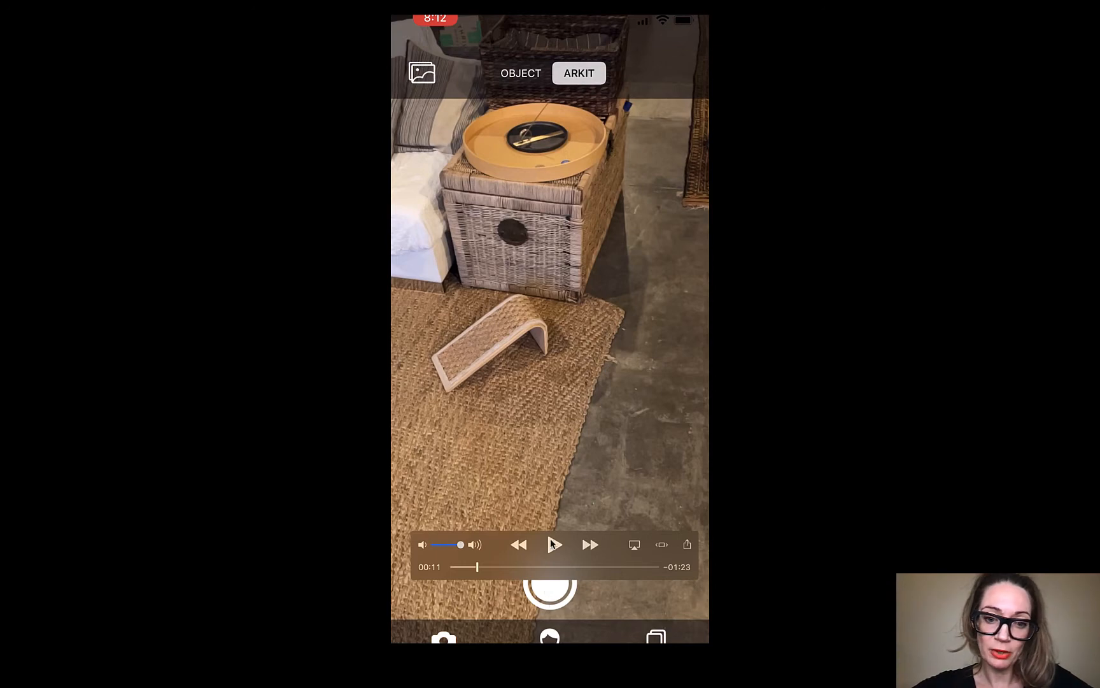
click(553, 543)
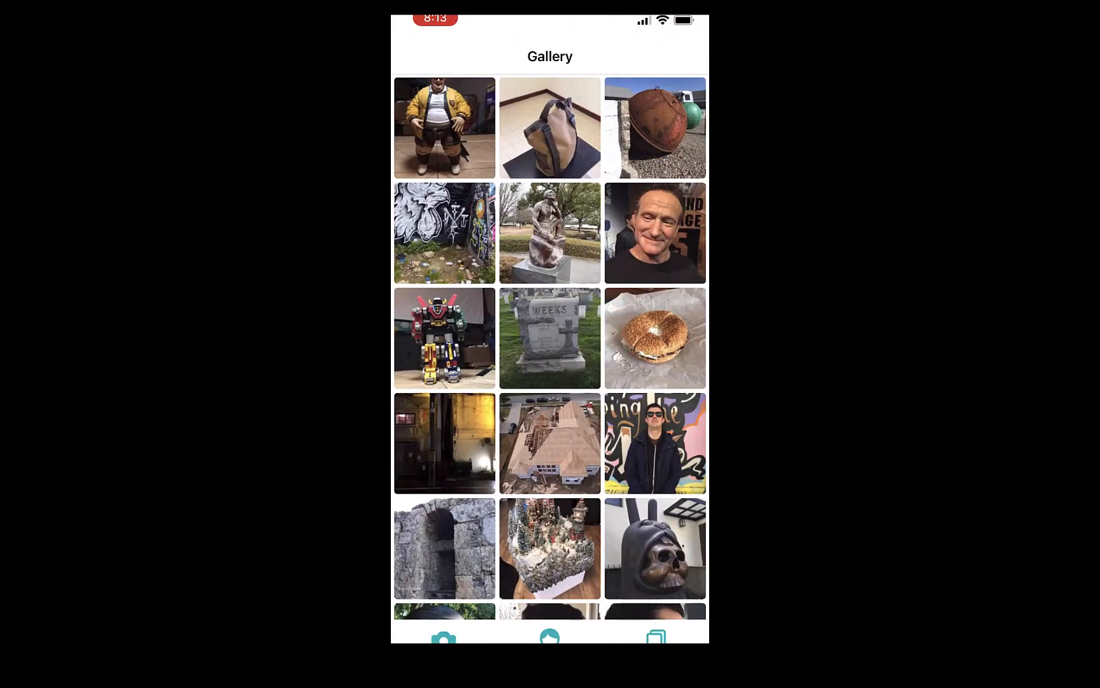
scroll(550, 347, left, 5)
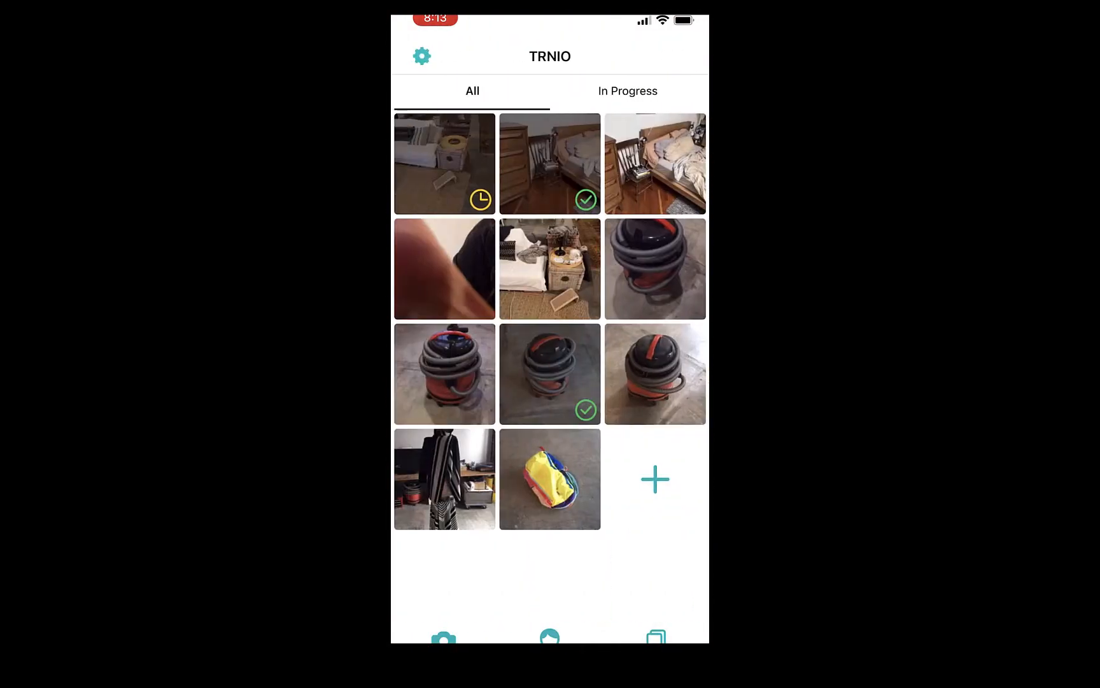
click(445, 163)
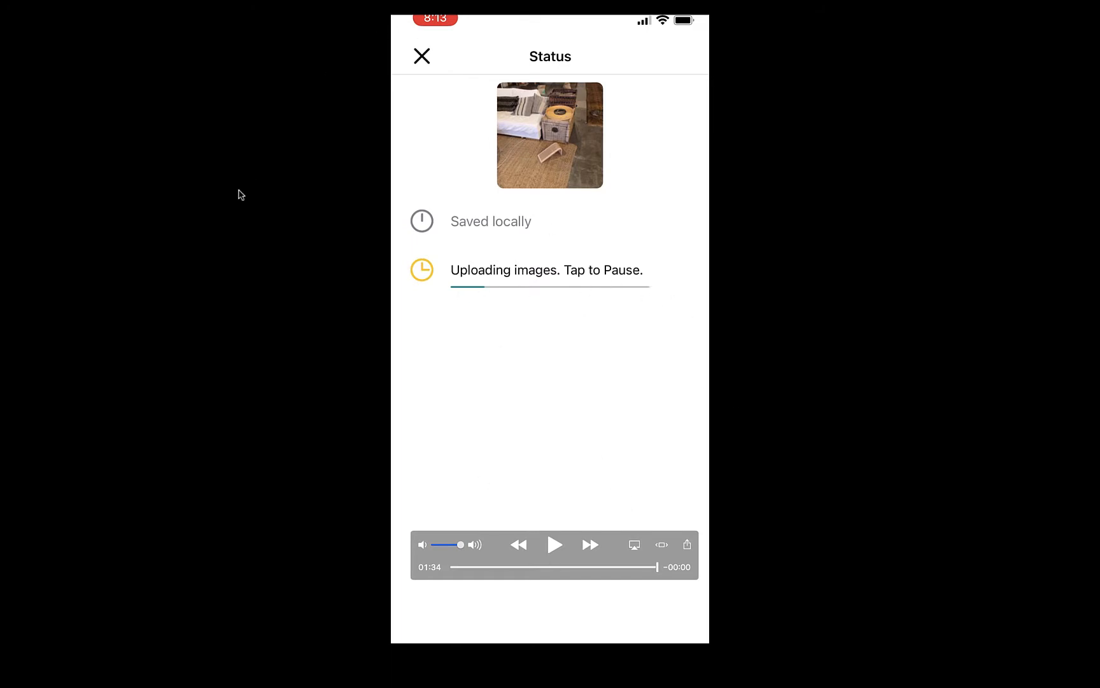
key(Escape)
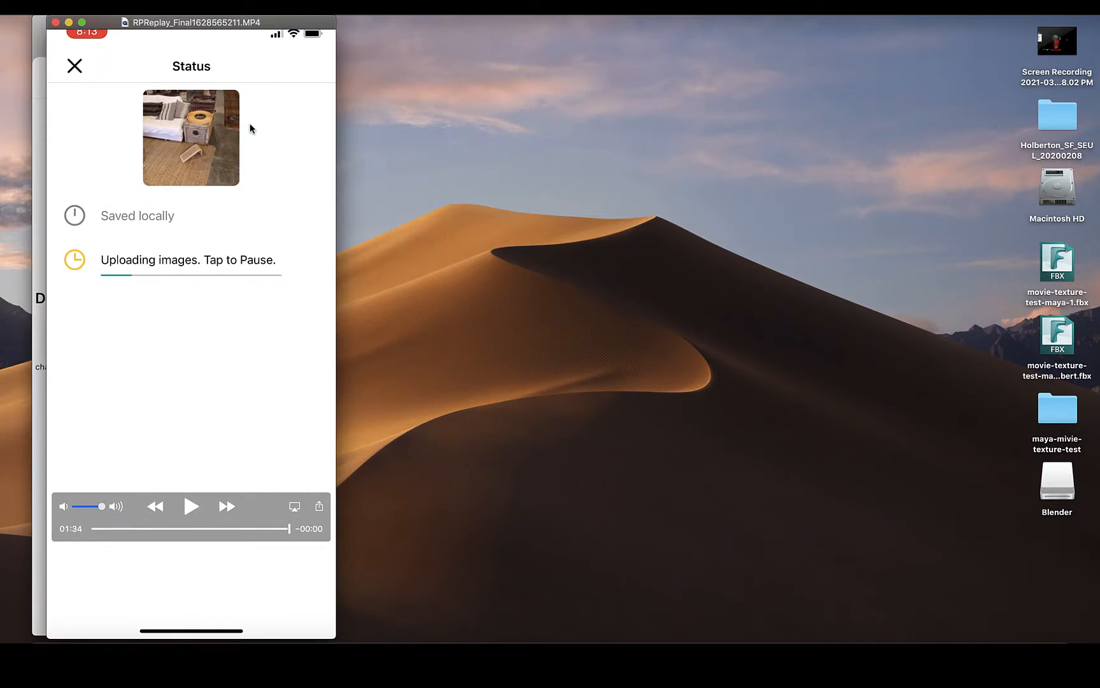
drag(299, 36, 596, 24)
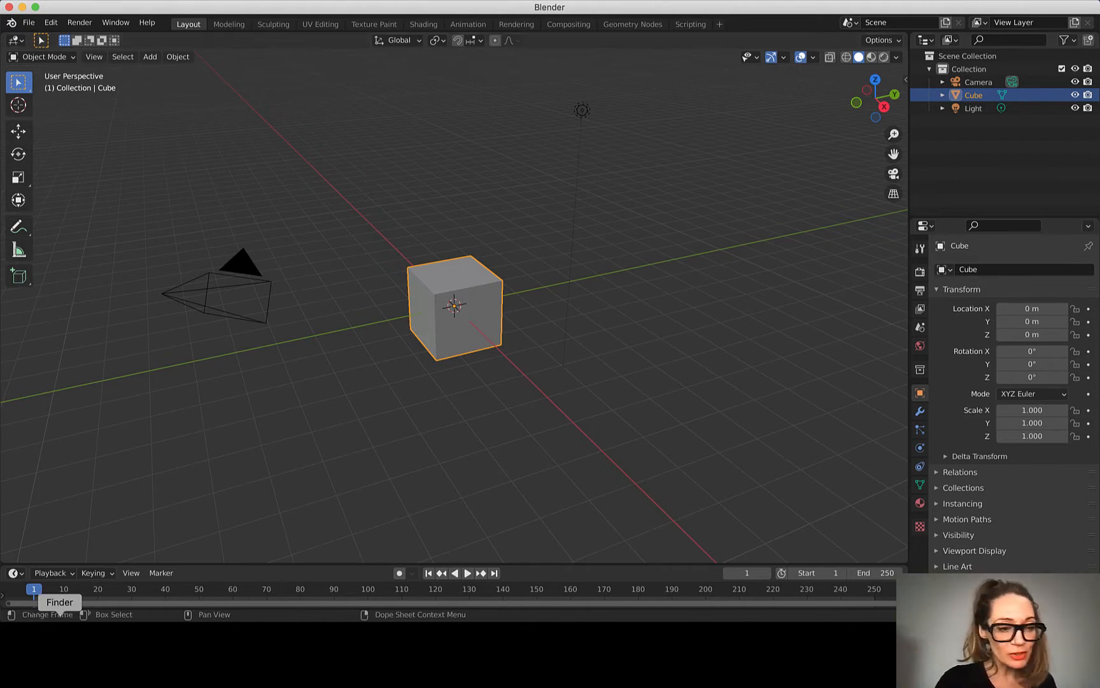
Step: Open the second phone recording and go back to 00:06 to review the TRNIO scan gallery
click(59, 636)
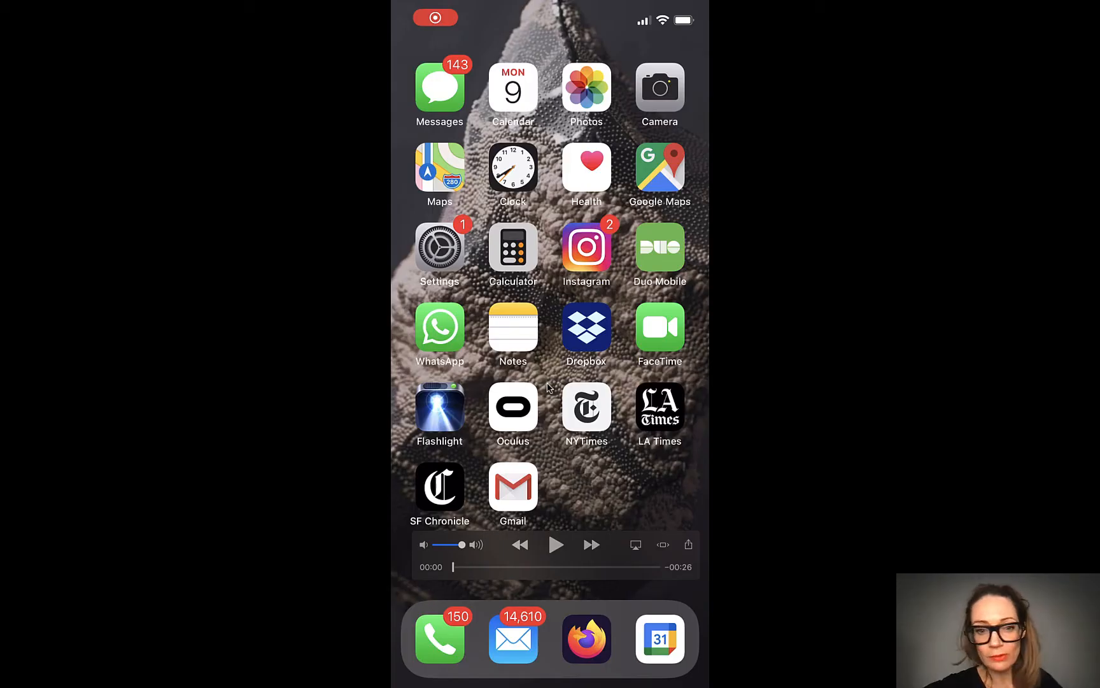
click(556, 545)
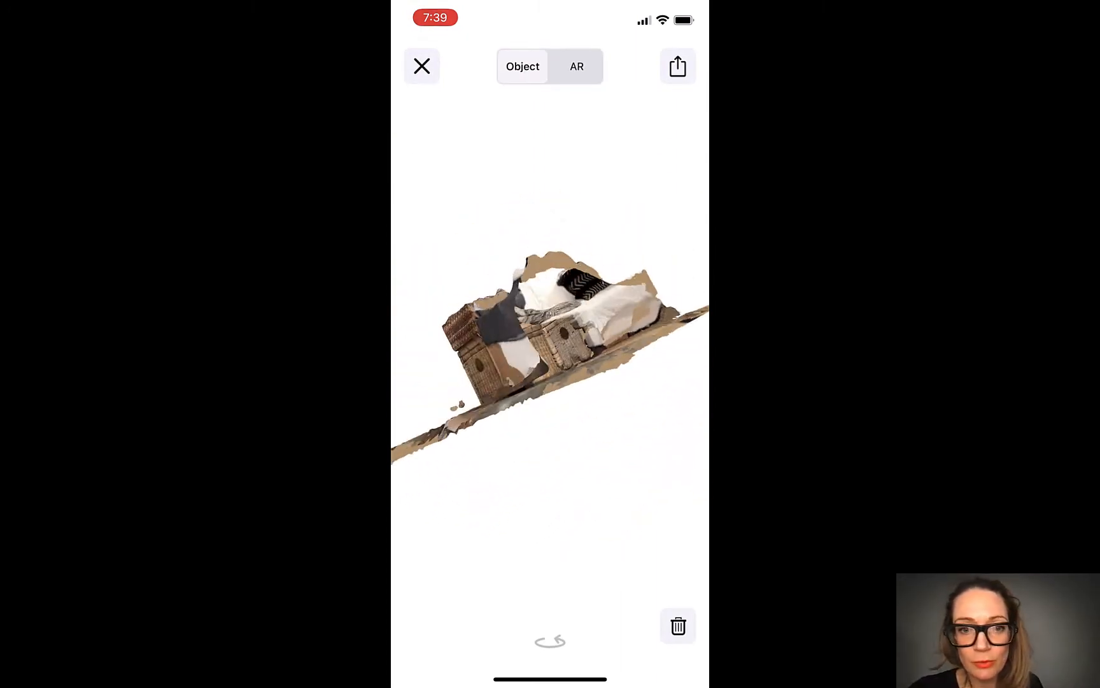
mouse_move(709, 529)
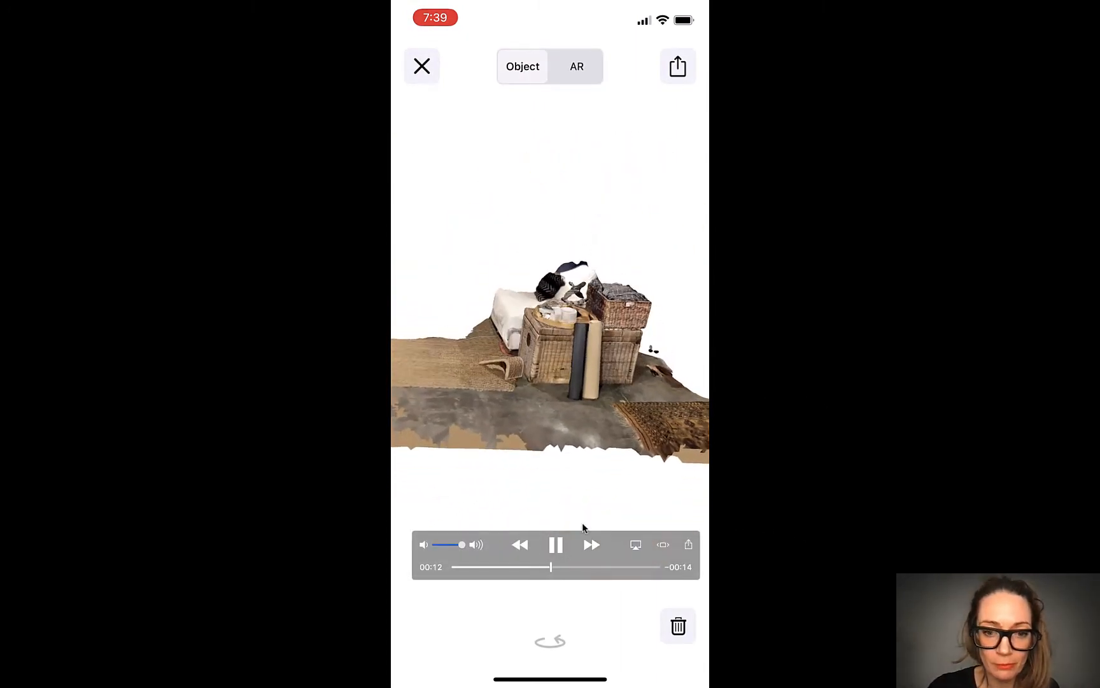
drag(552, 566, 503, 565)
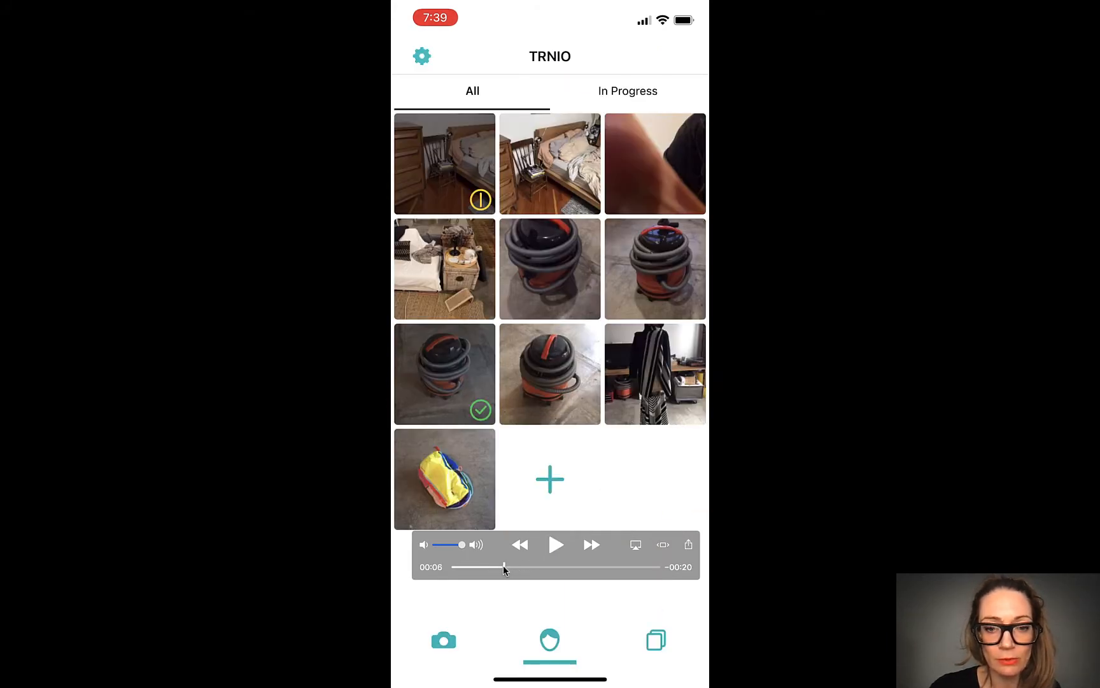
click(560, 547)
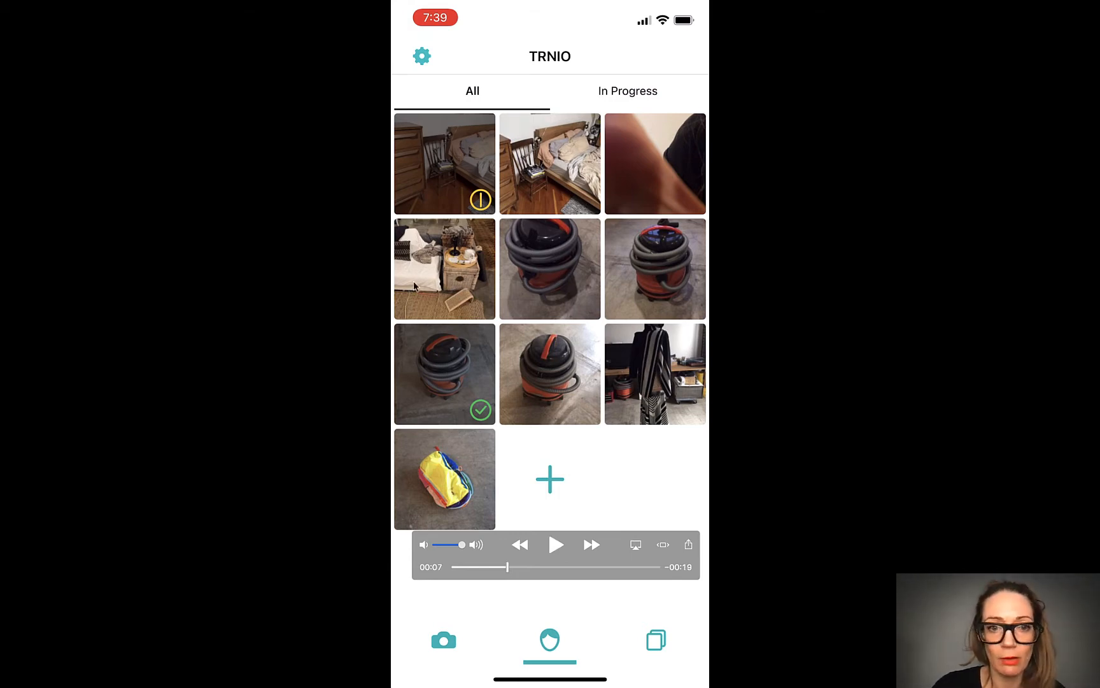
Step: Play the recording through the Export / Share options and the AirDrop transfer of the living-room scan, replaying it from 00:17
click(549, 545)
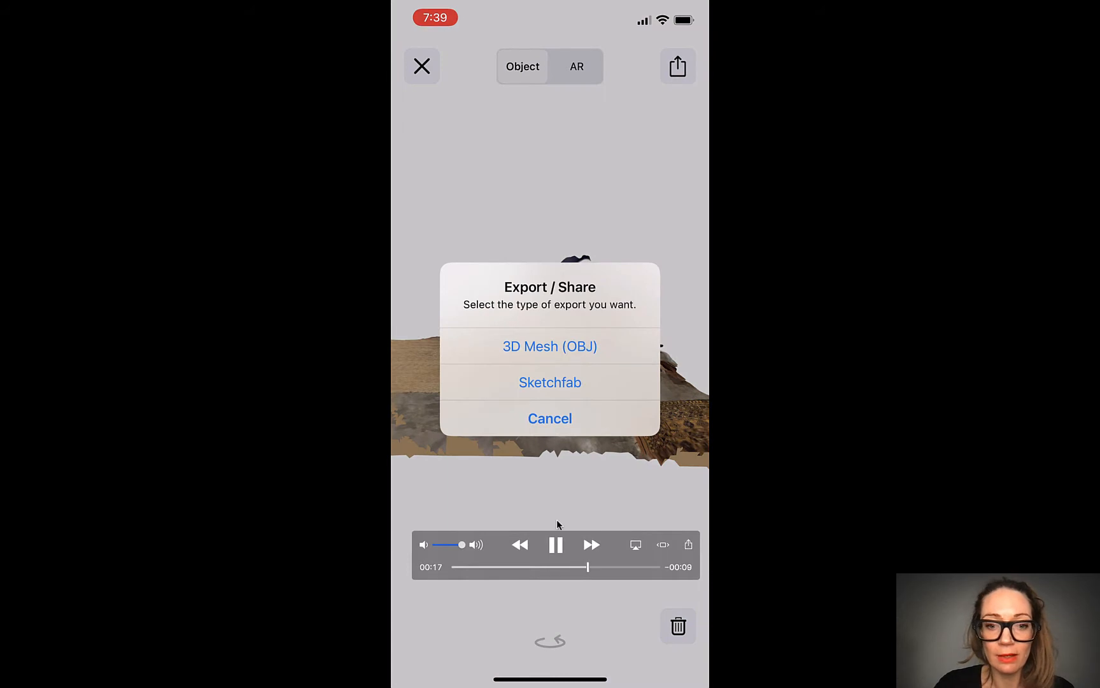
click(557, 545)
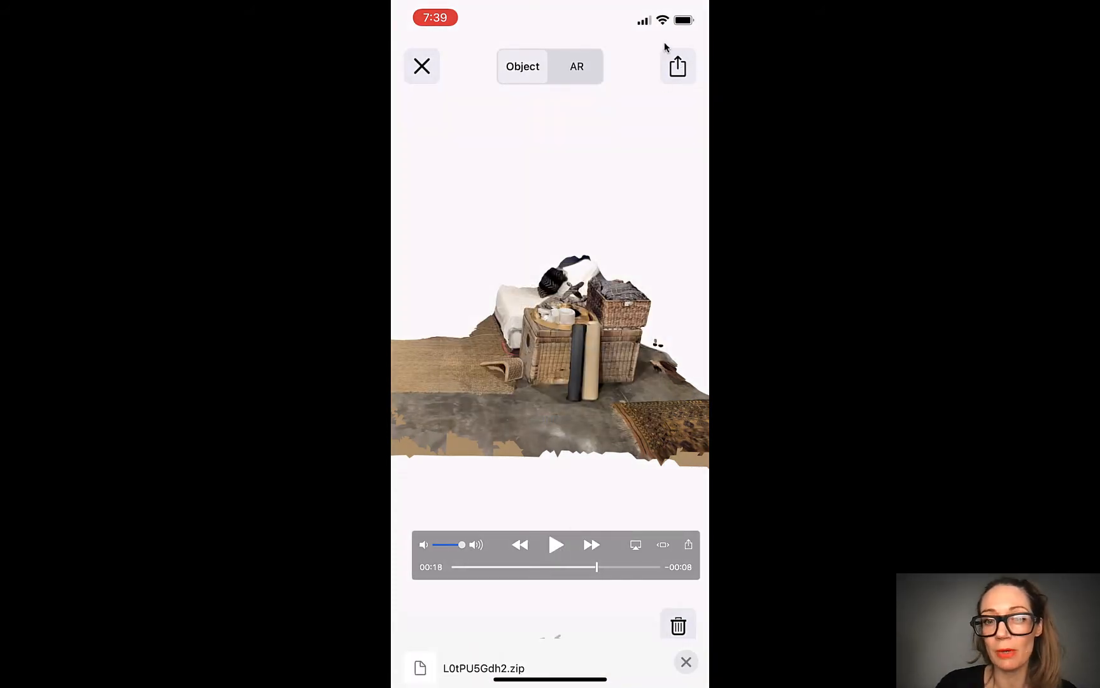
click(590, 567)
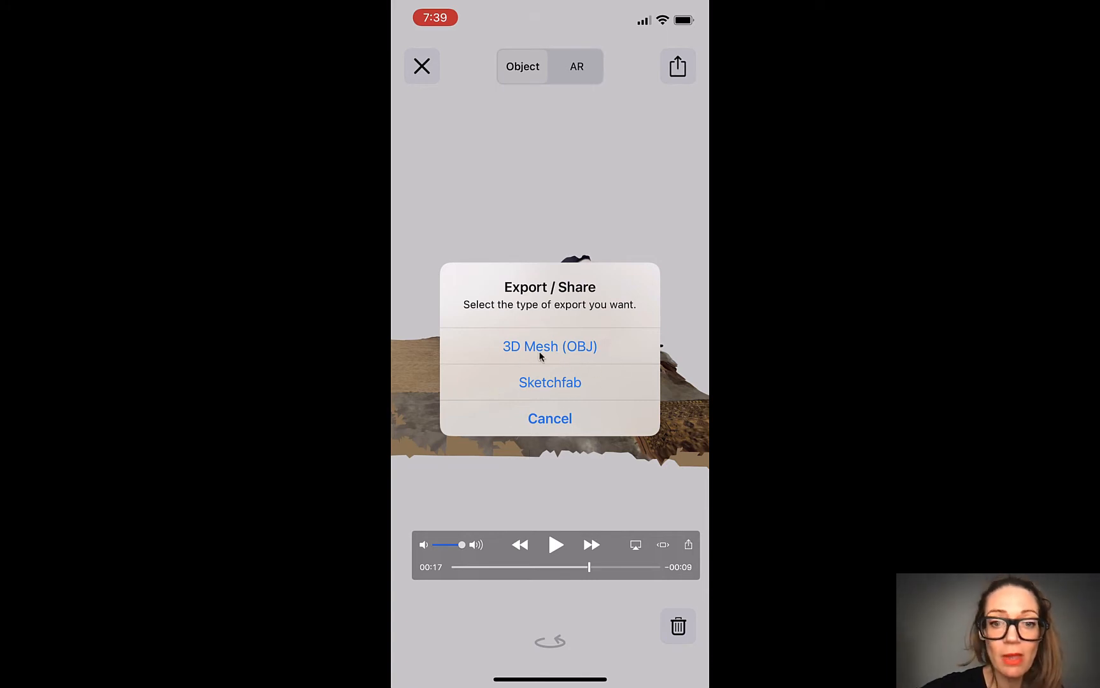
click(555, 544)
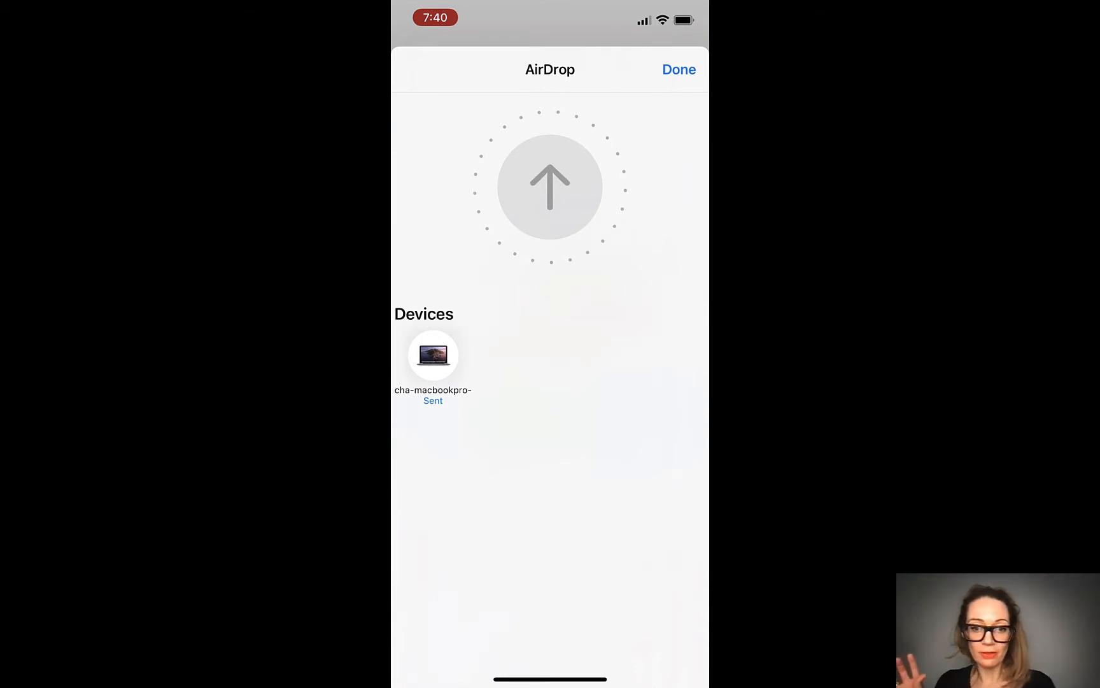
mouse_move(796, 157)
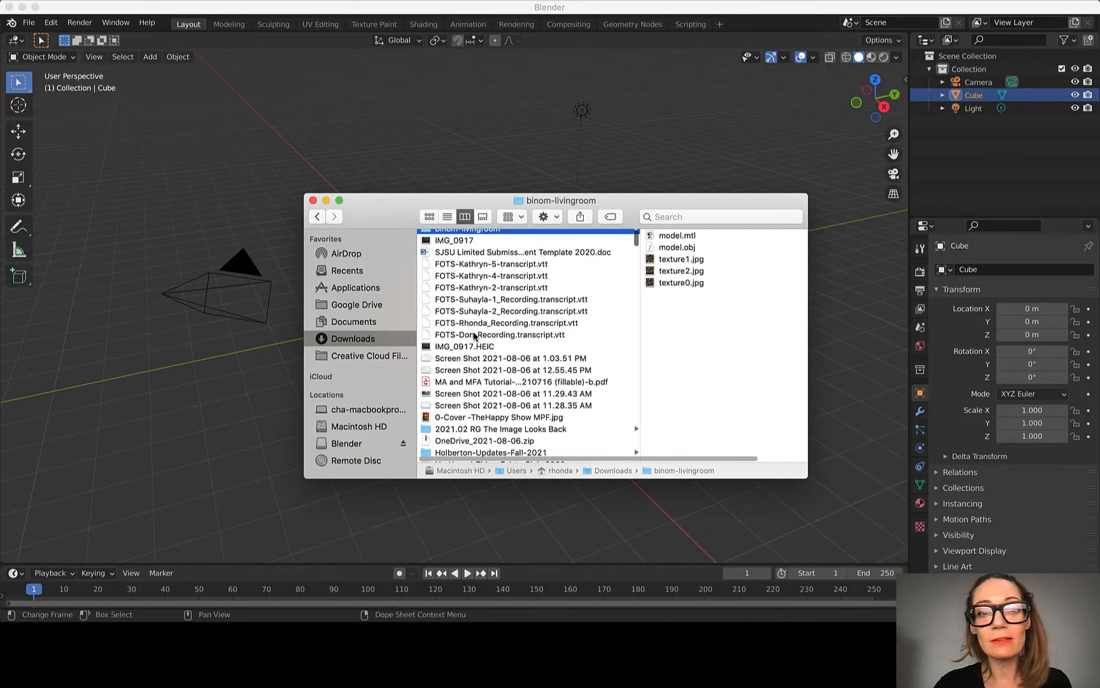
Step: Find the binom-livingroom folder in Downloads in Finder and go into its files
scroll(490, 338, down, 1)
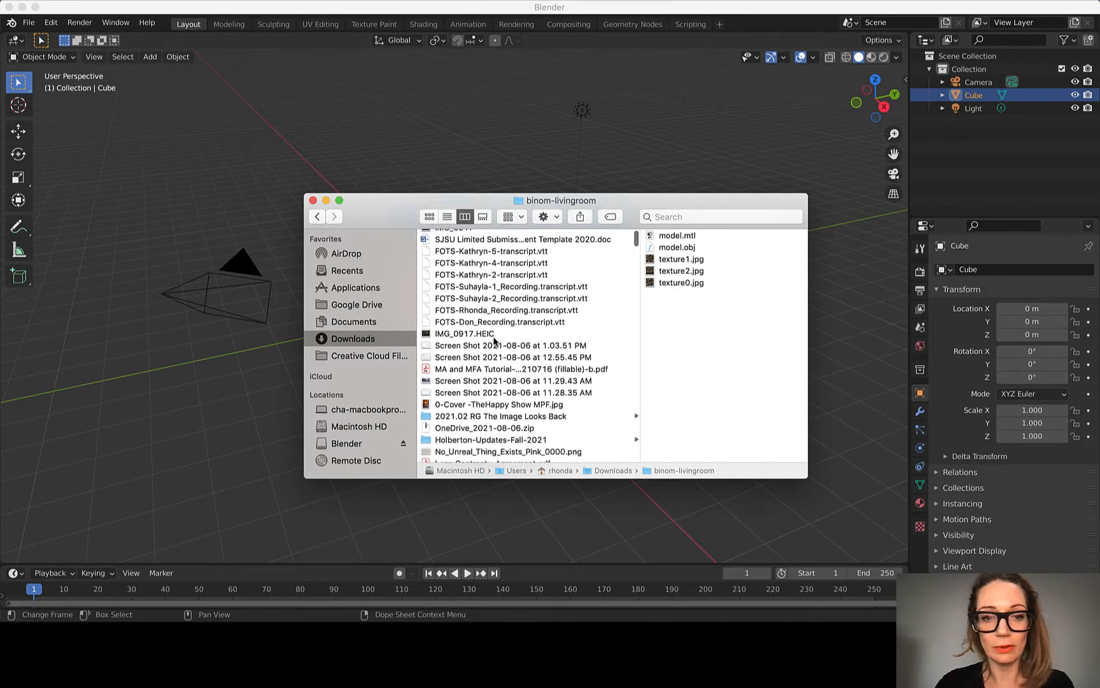
scroll(495, 340, down, 10)
scroll(494, 341, down, 15)
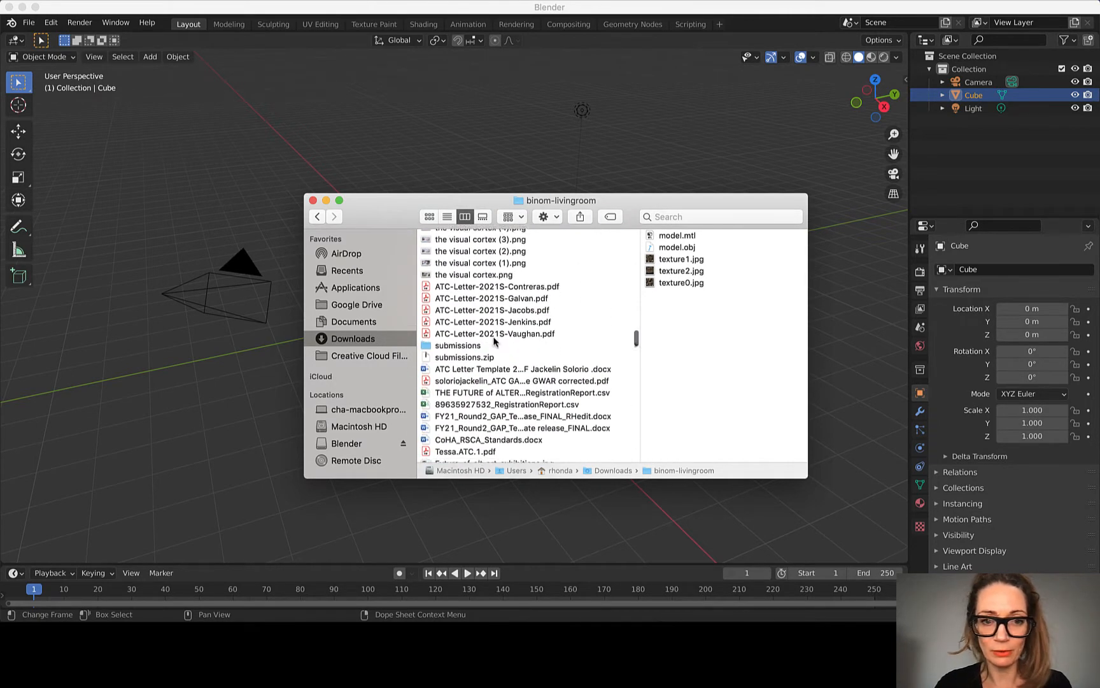
scroll(494, 341, up, 20)
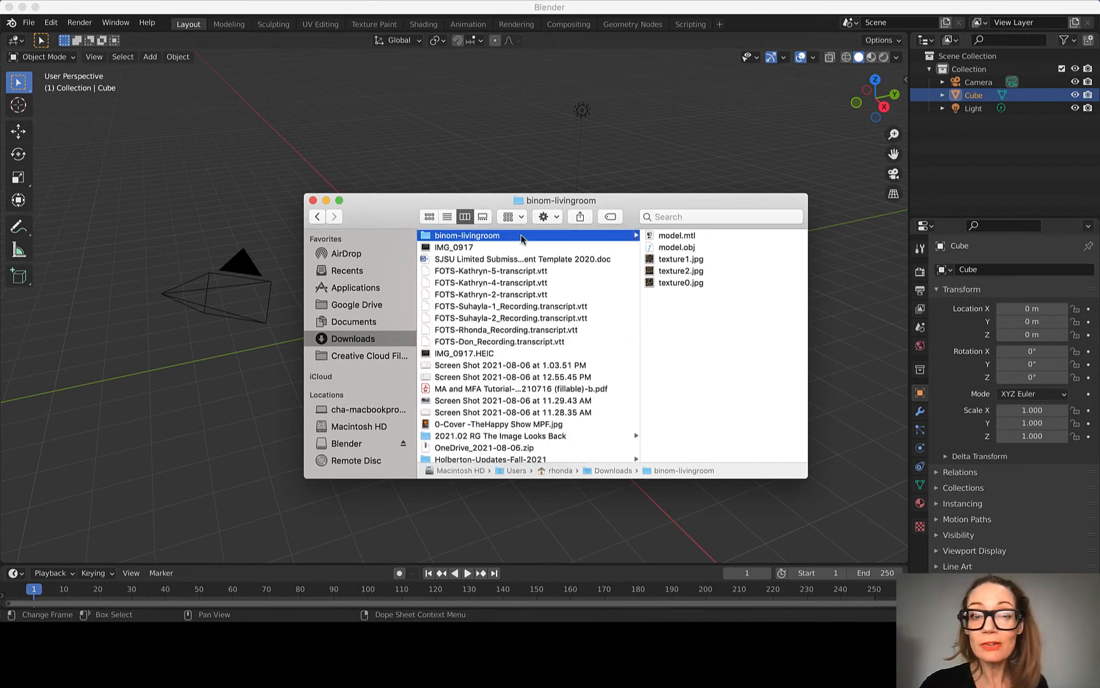
click(447, 237)
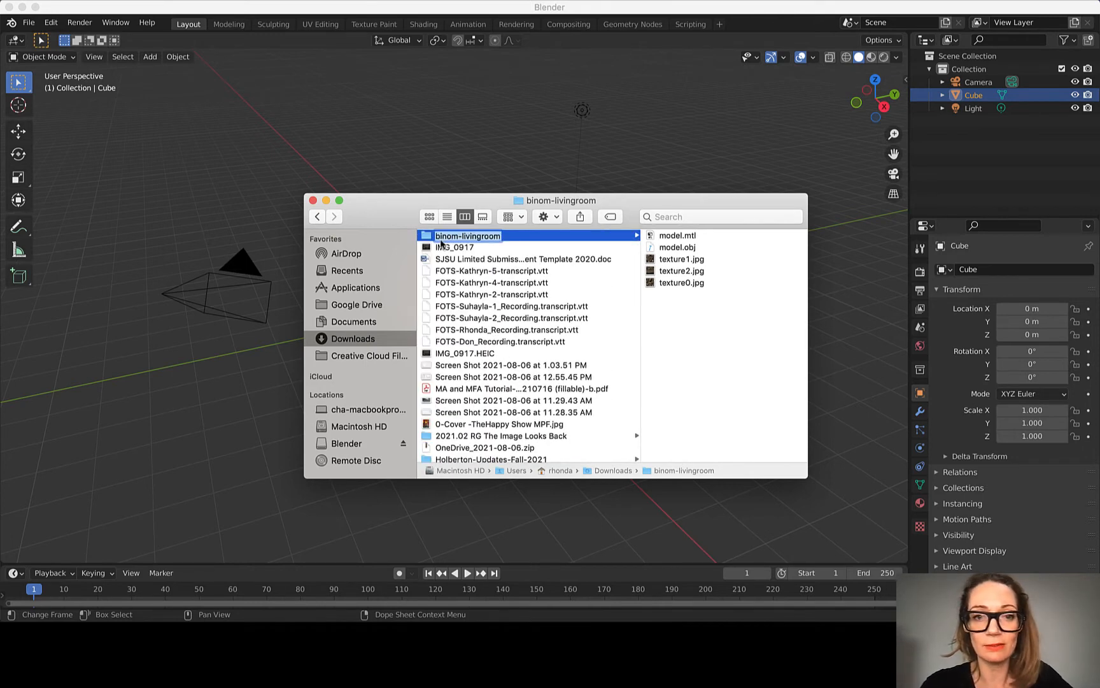
key(Return)
click(615, 237)
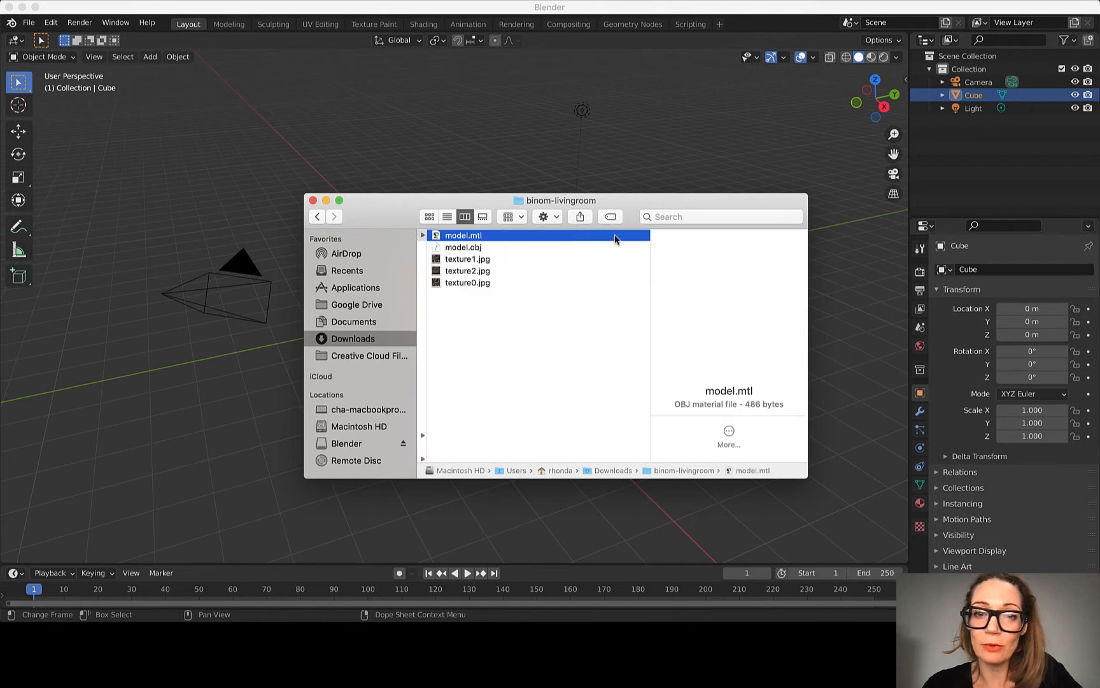
Step: Preview model.obj from another angle, followed by model.mtl and texture1.jpg
click(469, 248)
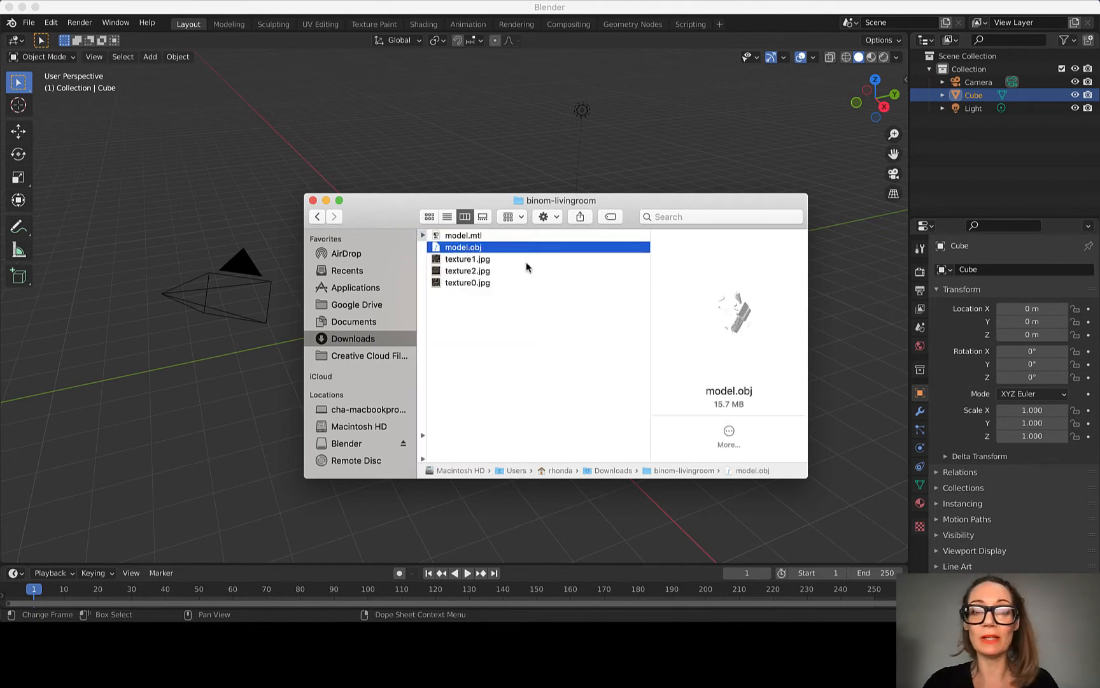
drag(732, 301, 676, 395)
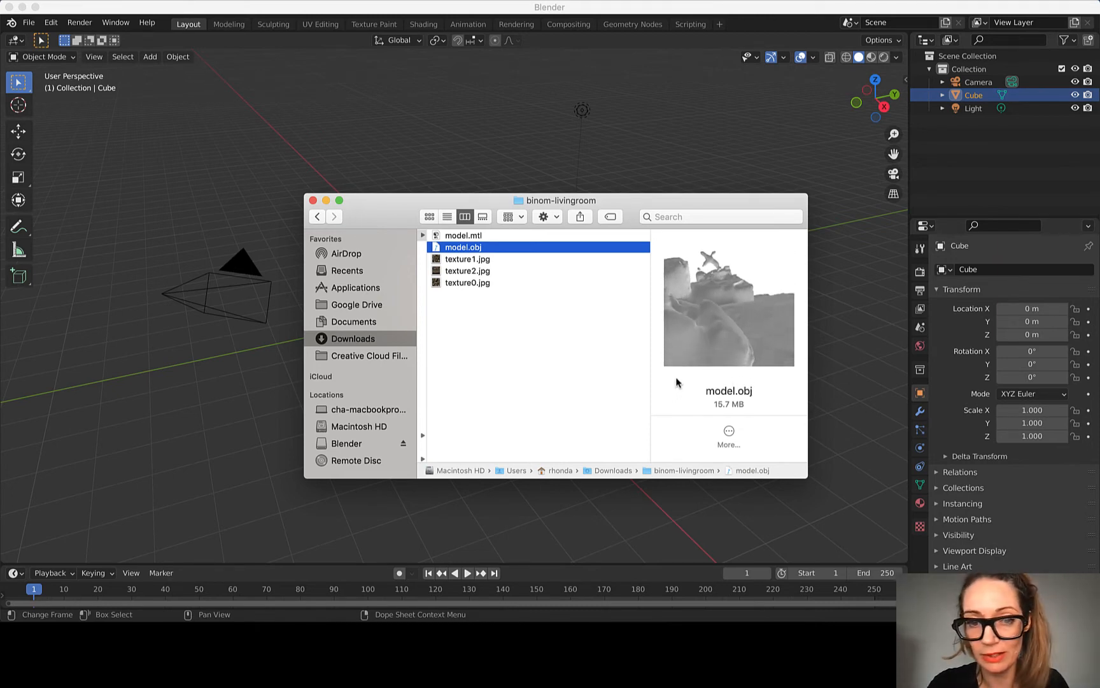
click(481, 236)
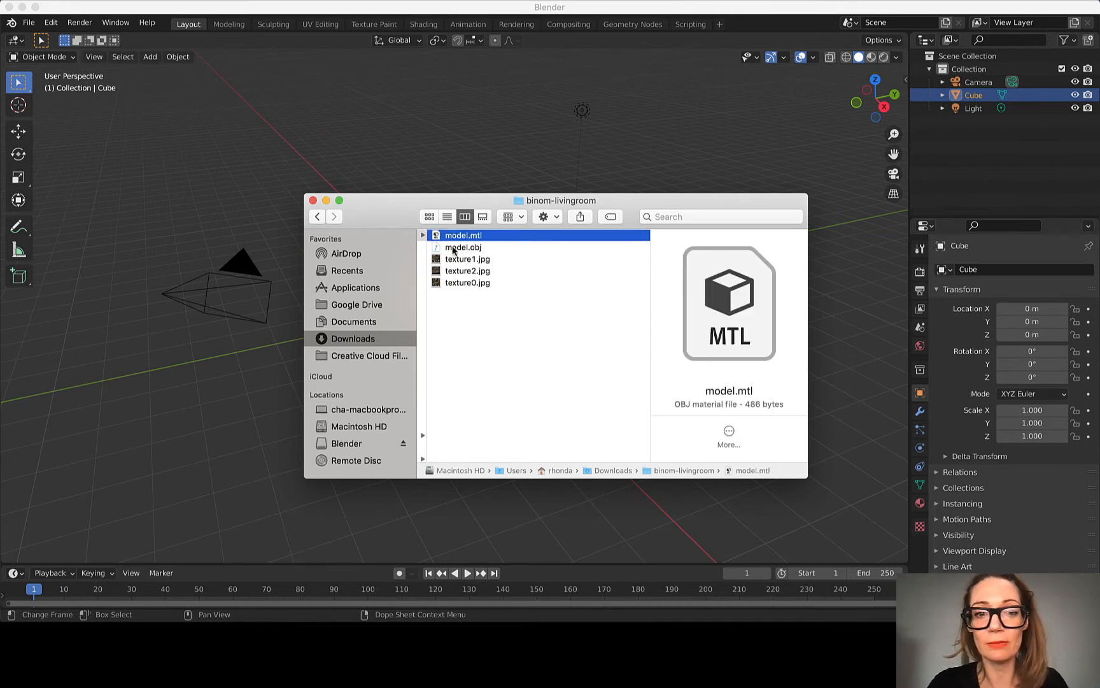
click(474, 248)
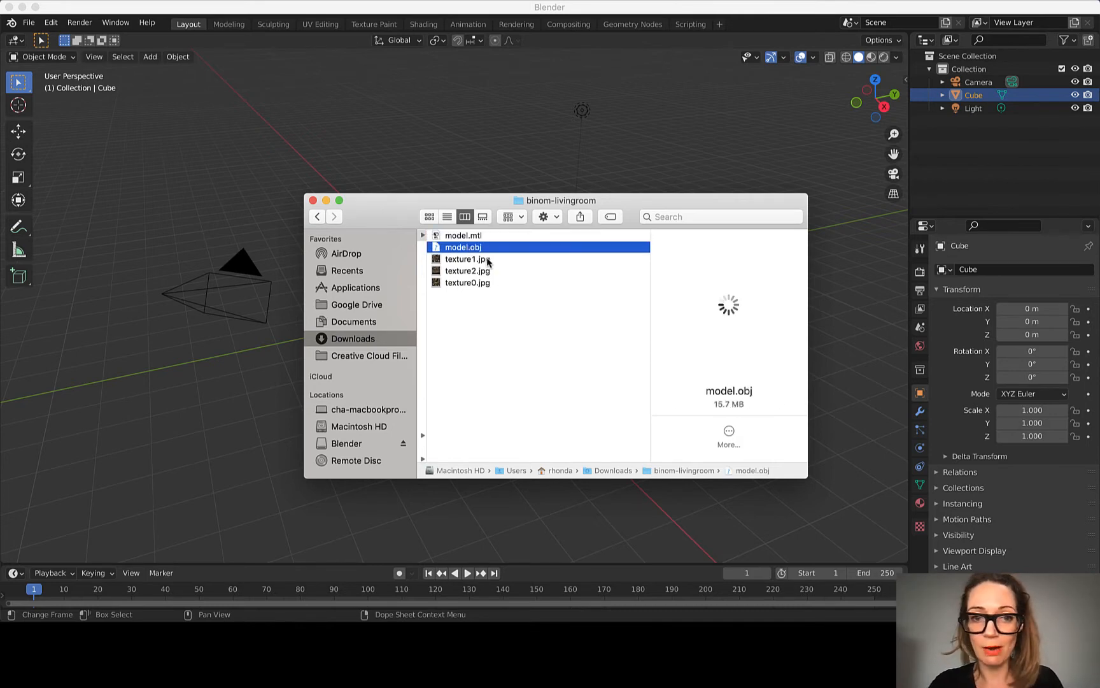
click(480, 259)
Step: Move and enlarge the Finder window to preview model.mtl, texture2.jpg, texture0.jpg and model.obj at a larger size
drag(429, 204, 252, 121)
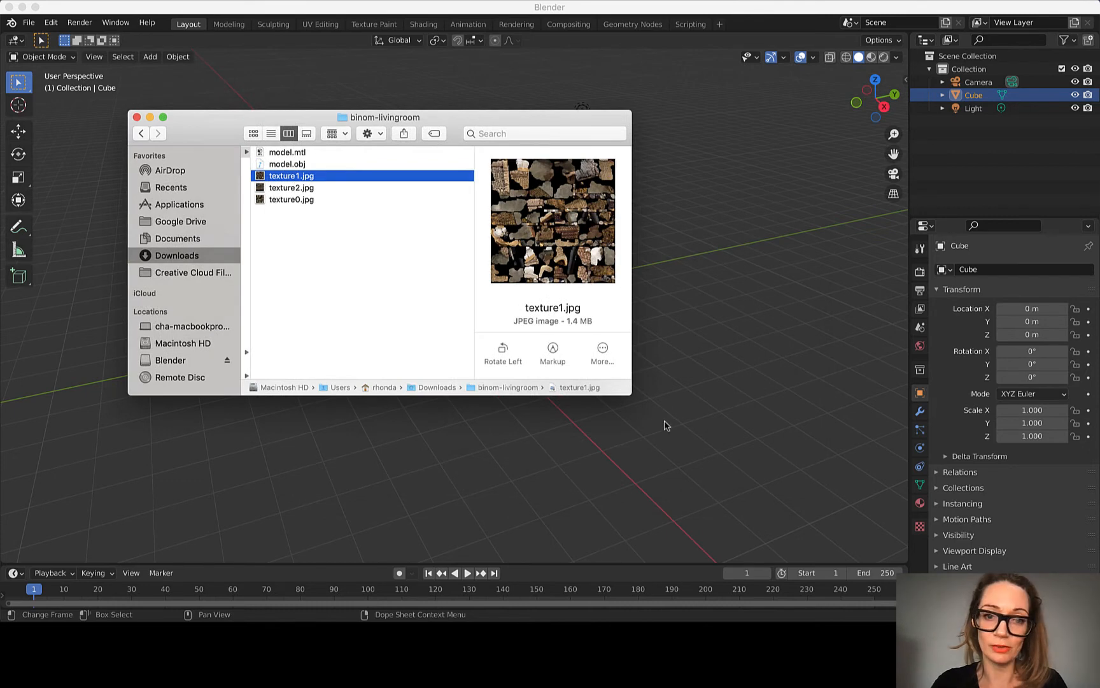
drag(628, 390, 1032, 584)
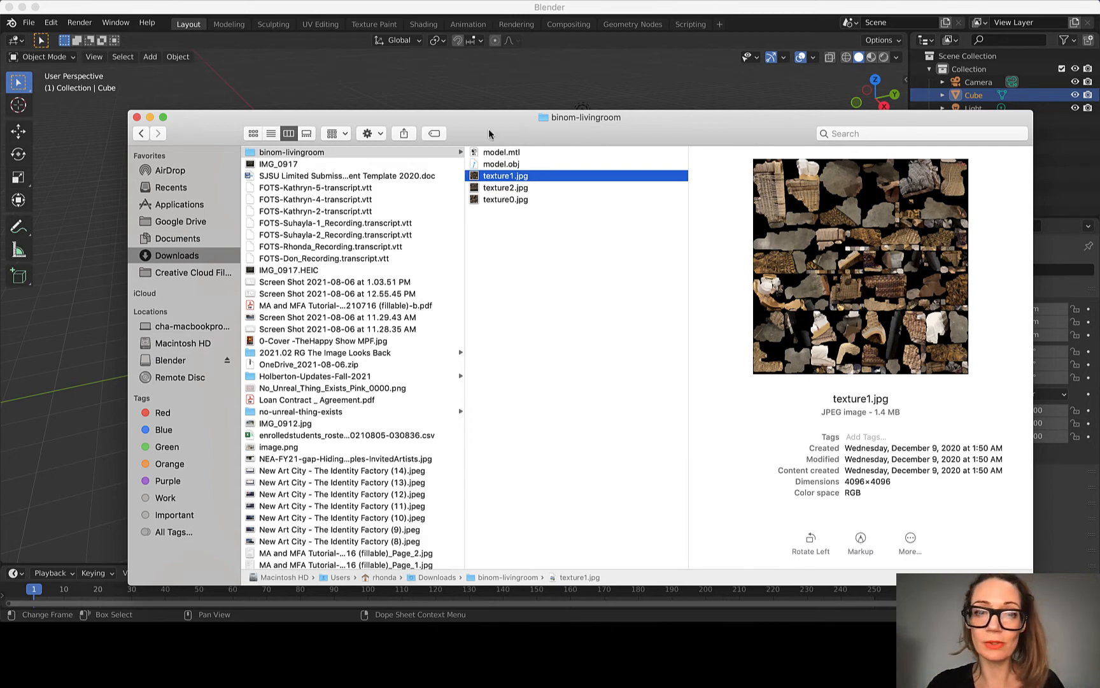
click(506, 153)
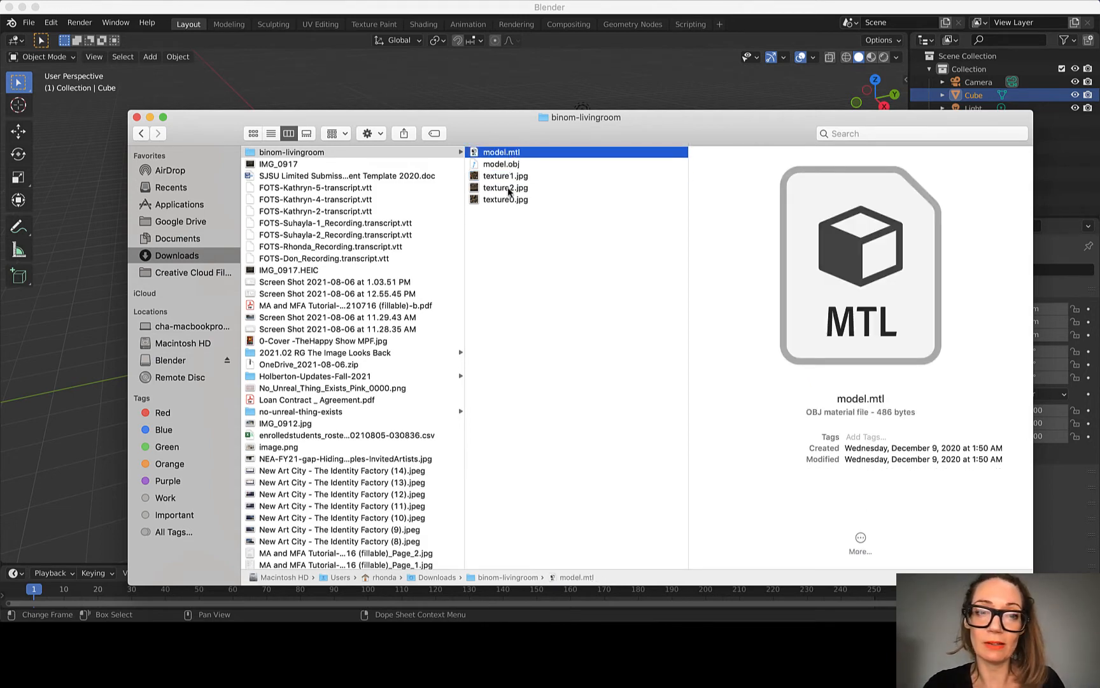
click(508, 187)
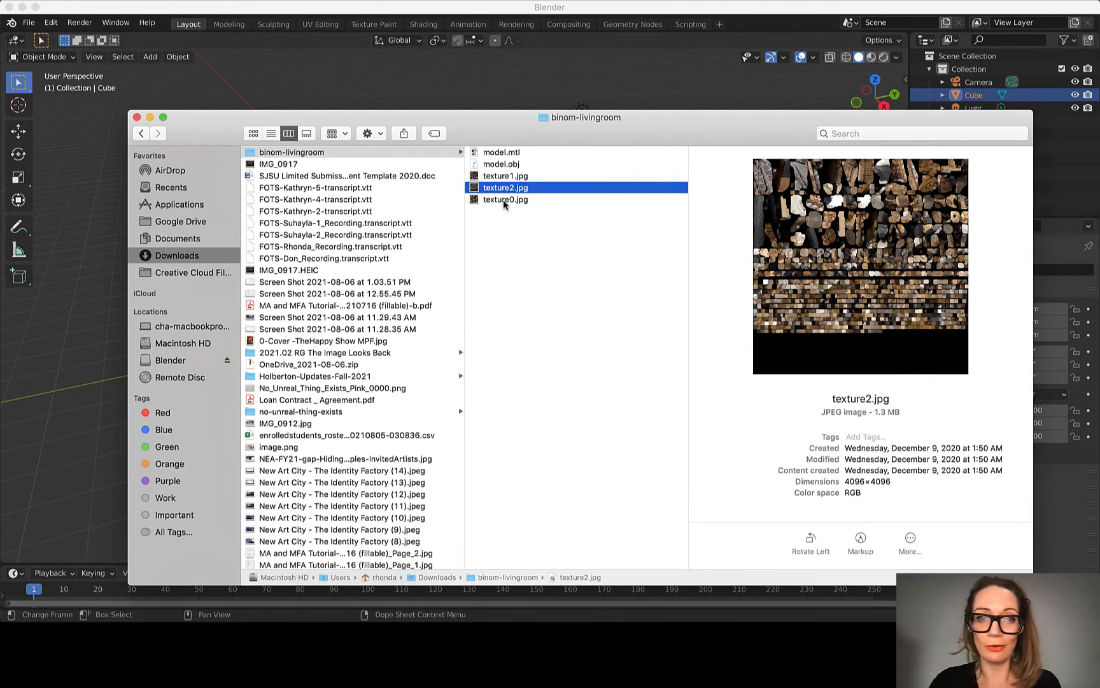
click(503, 199)
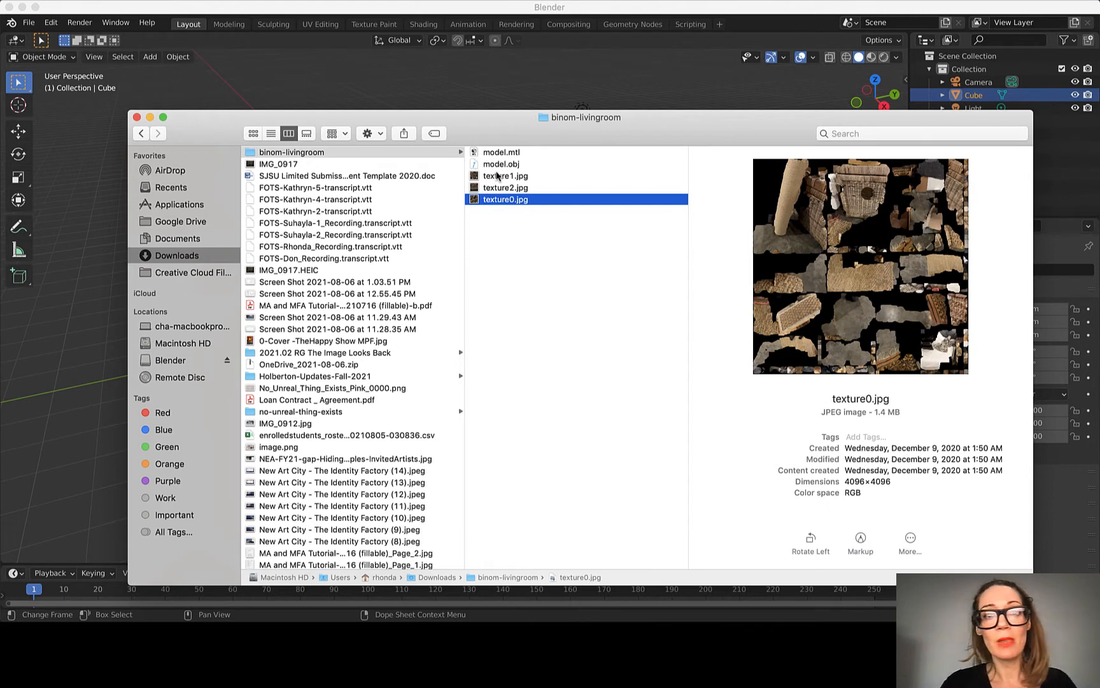
click(486, 164)
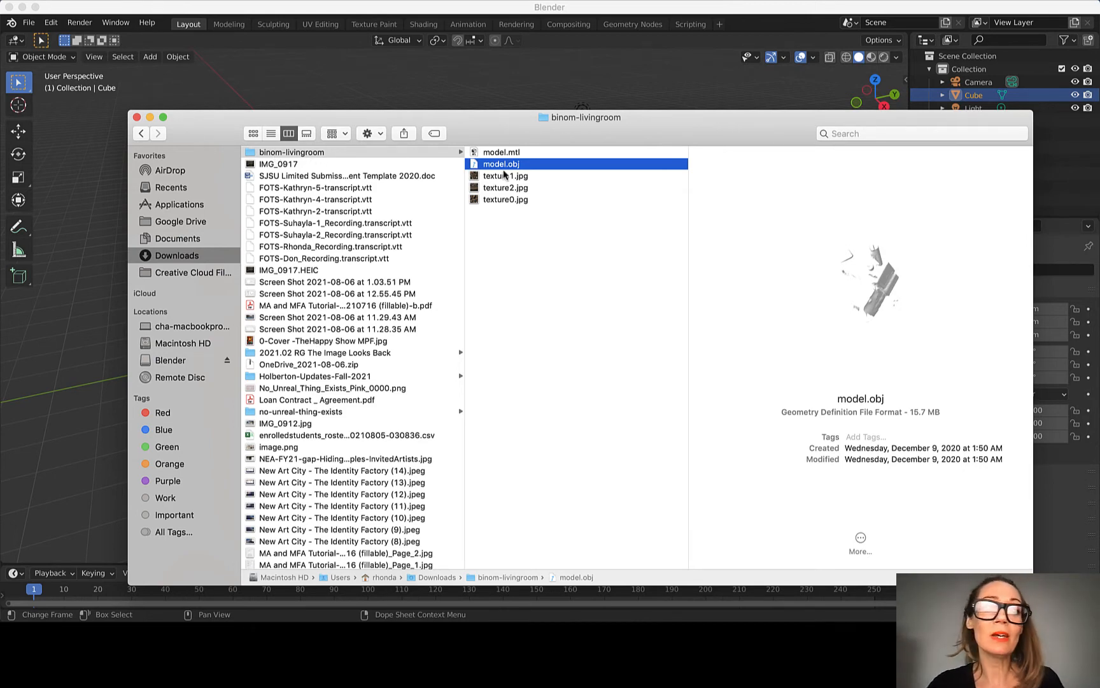
Step: Switch to Blender and select the default scene's light, cube and camera one after another
click(516, 67)
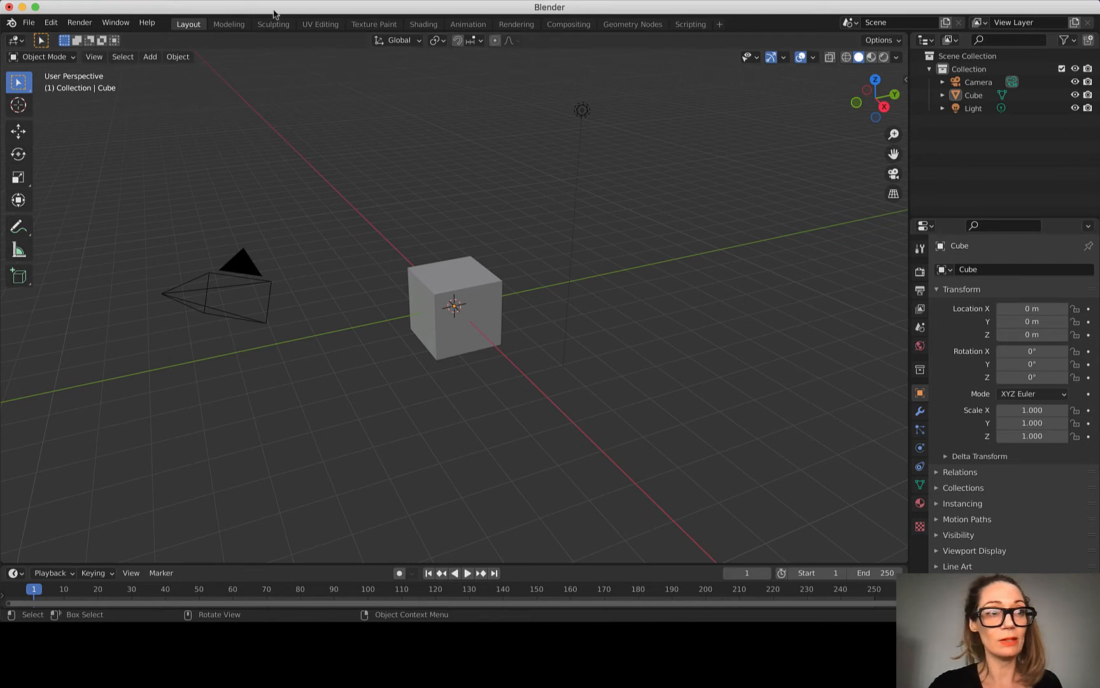
scroll(464, 164, down, 3)
scroll(464, 164, up, 3)
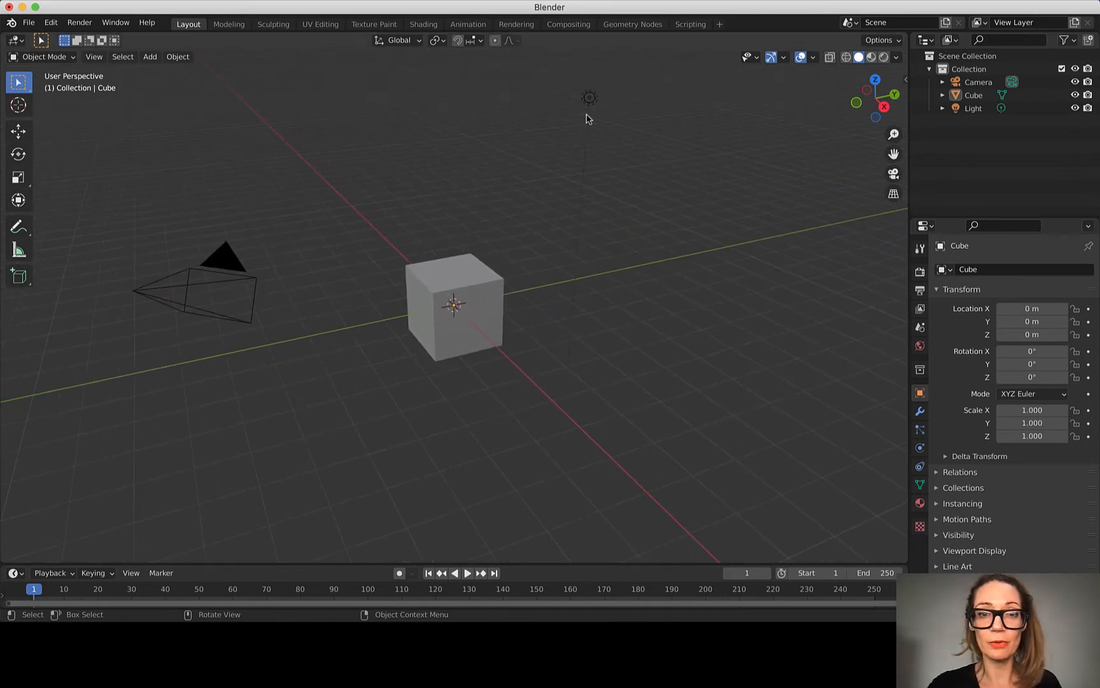
click(585, 95)
click(469, 263)
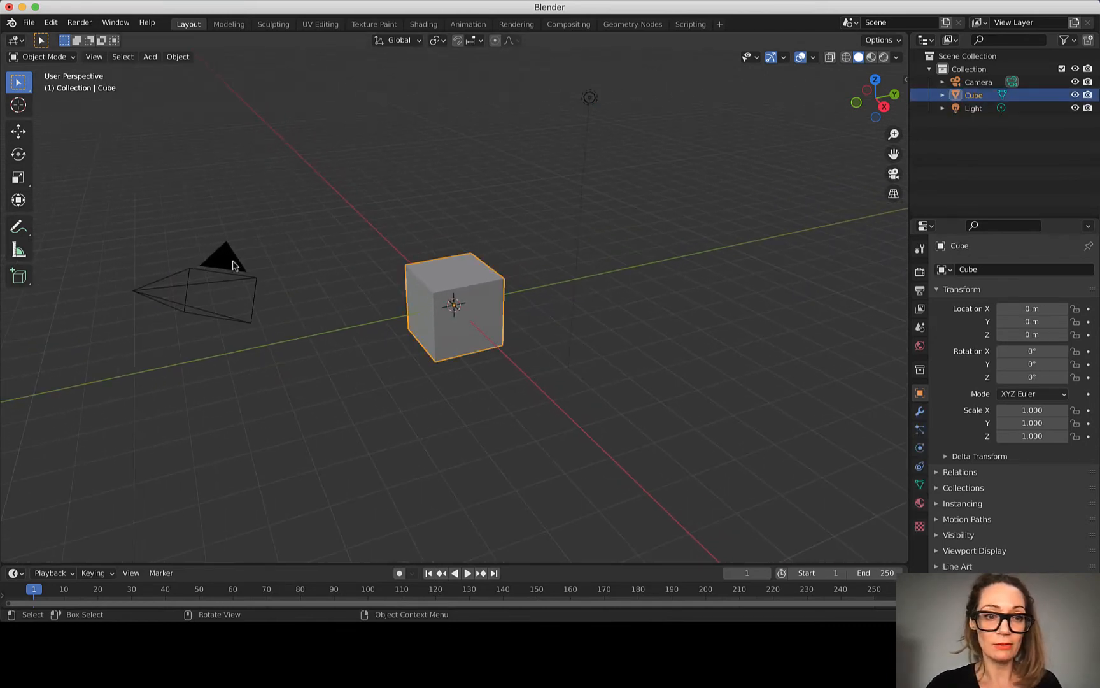
click(228, 260)
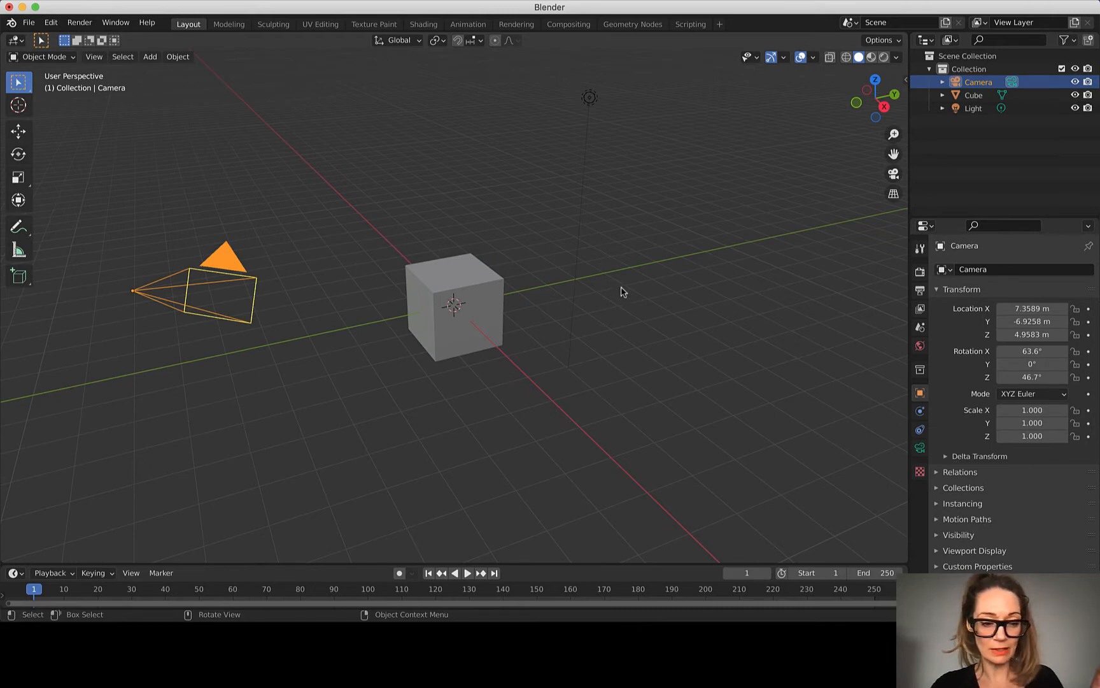
Step: Delete the default camera, cube and light from the scene
key(a)
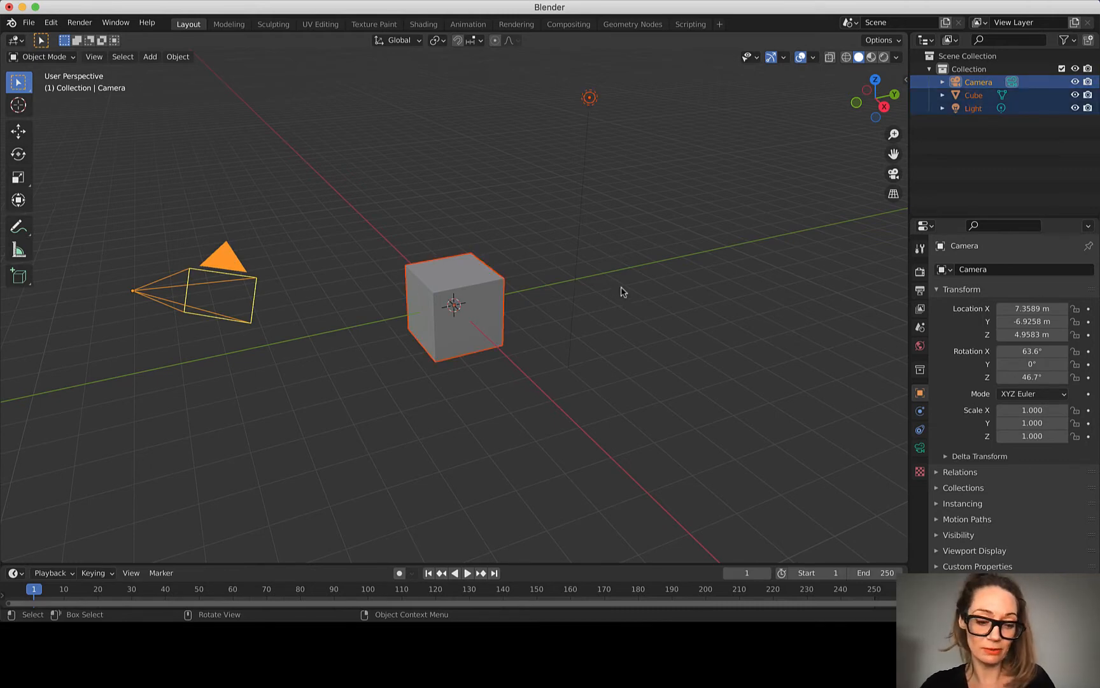
key(x)
click(622, 291)
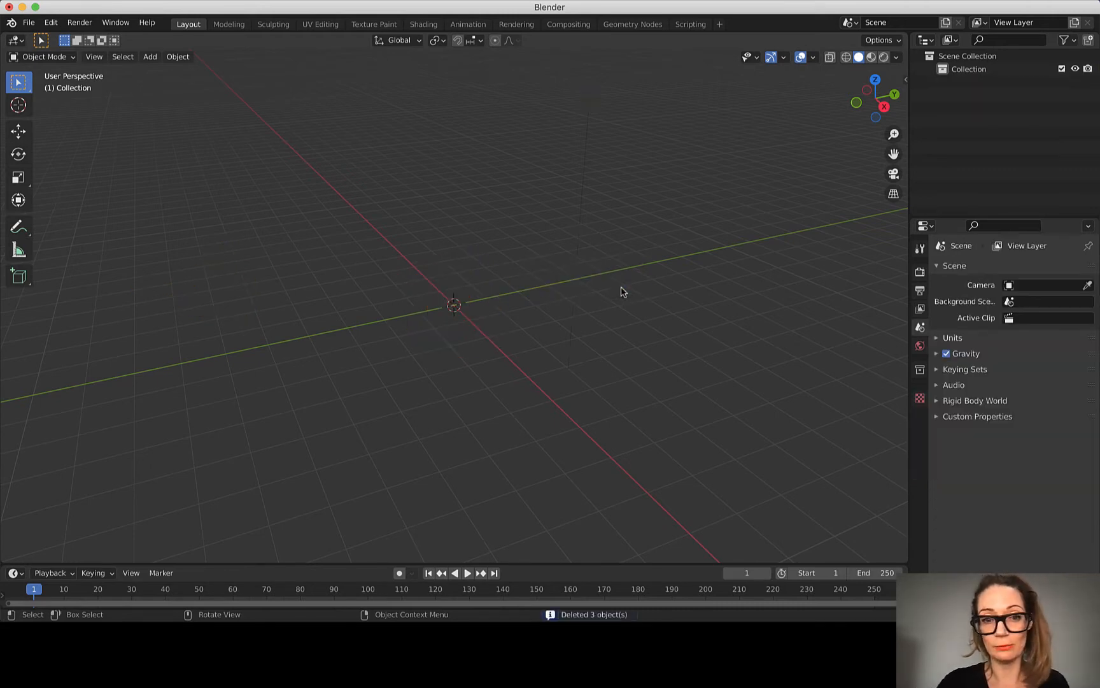
Step: Import model.obj from the binom-livingroom folder in Downloads as a Wavefront OBJ
click(29, 23)
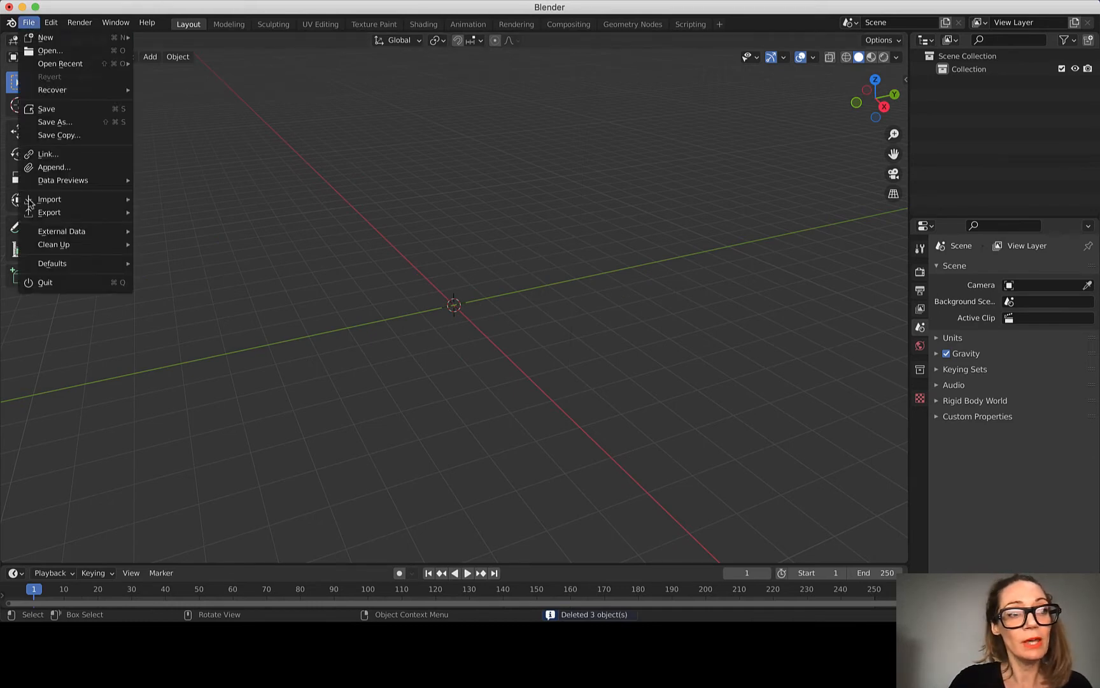
mouse_move(60, 197)
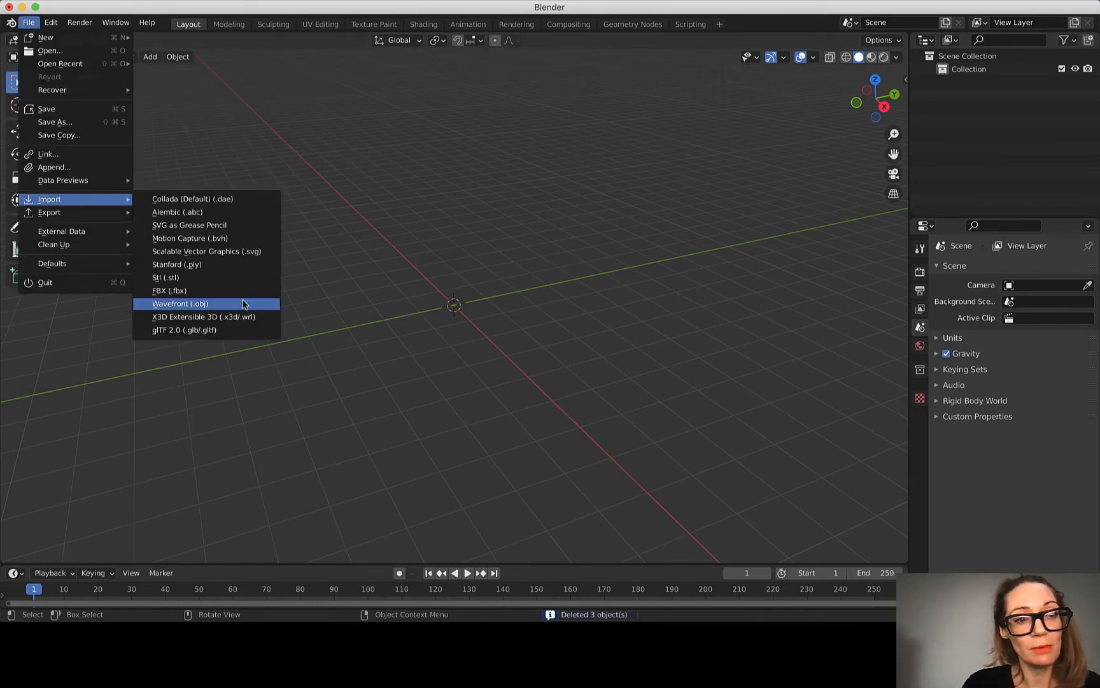
click(191, 305)
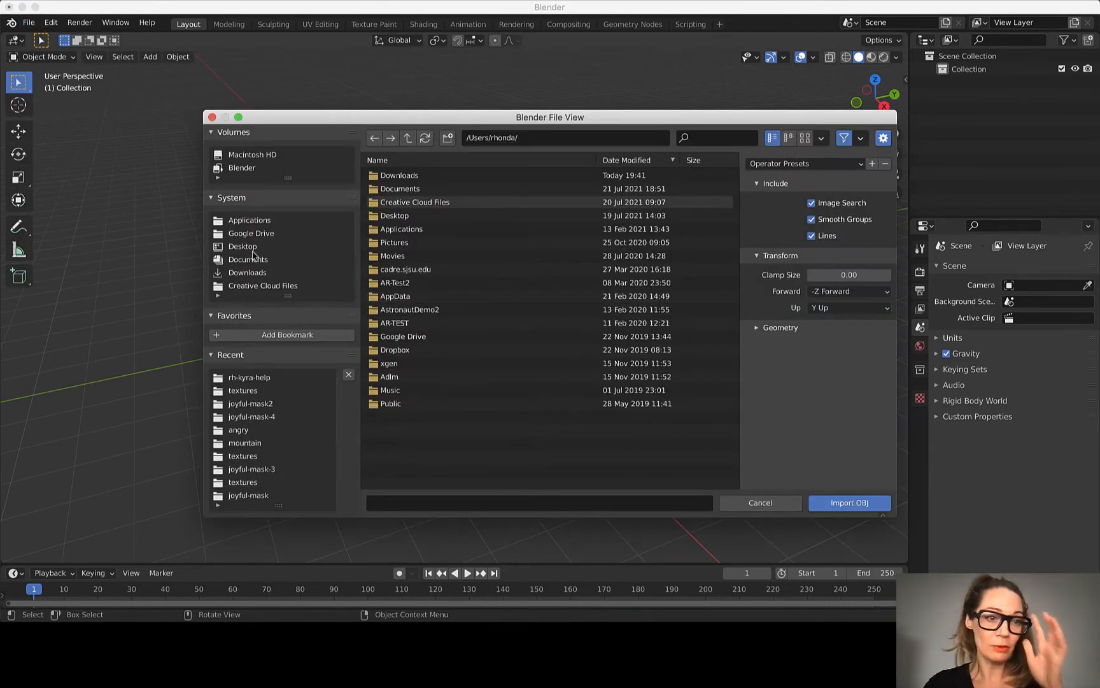
click(247, 272)
click(424, 174)
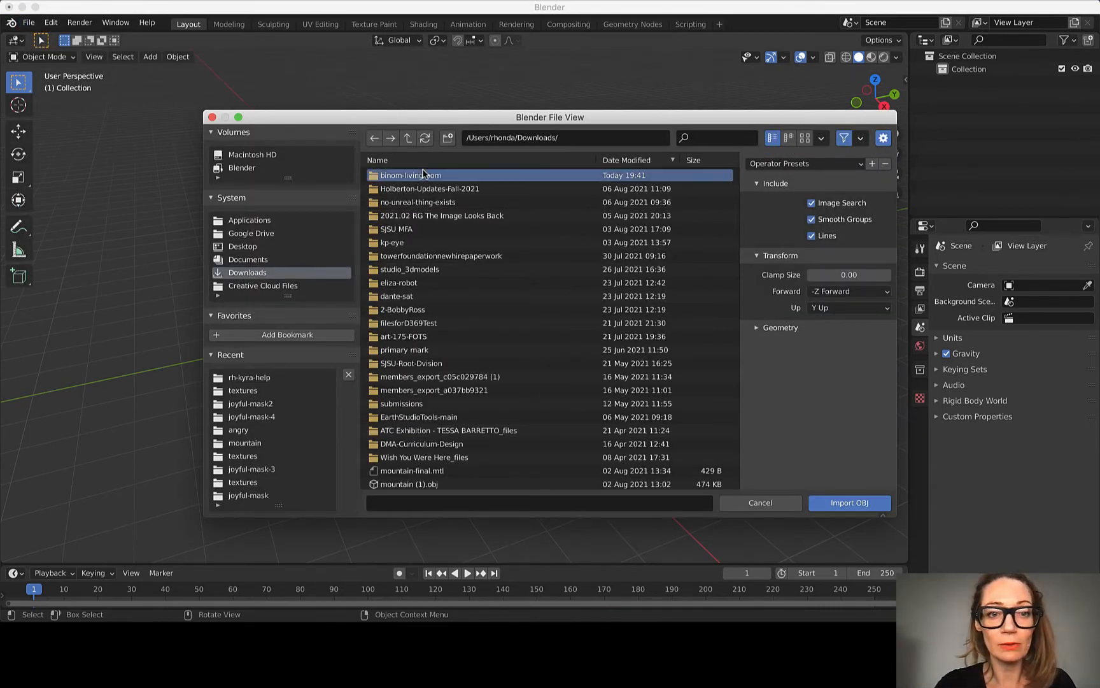
double_click(423, 174)
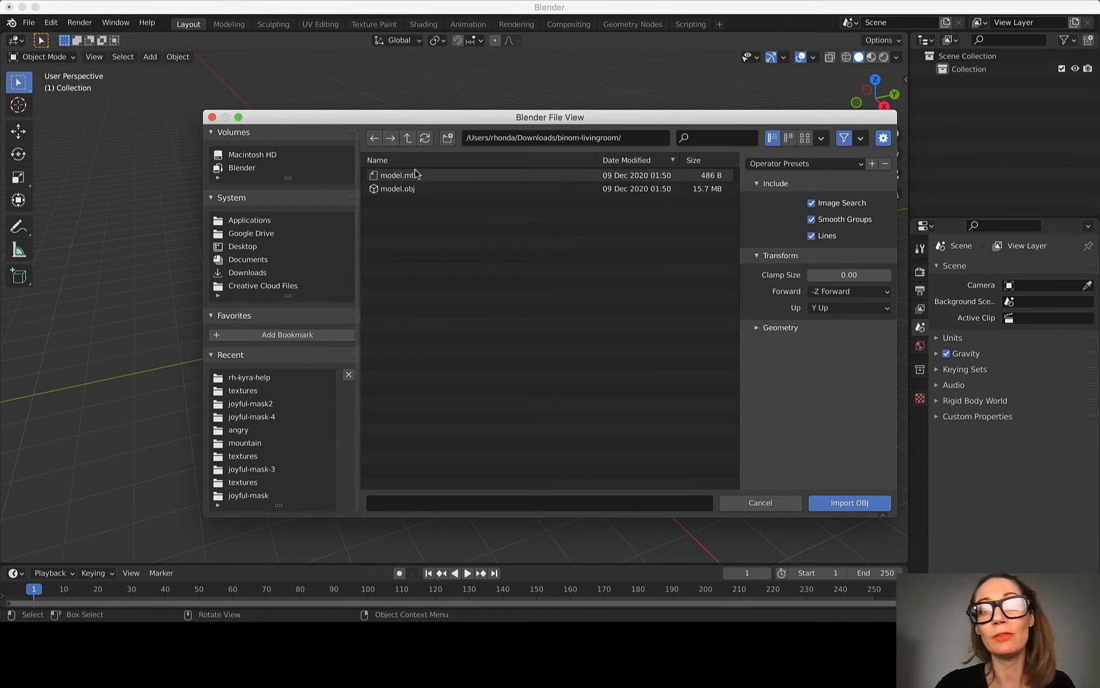
click(409, 190)
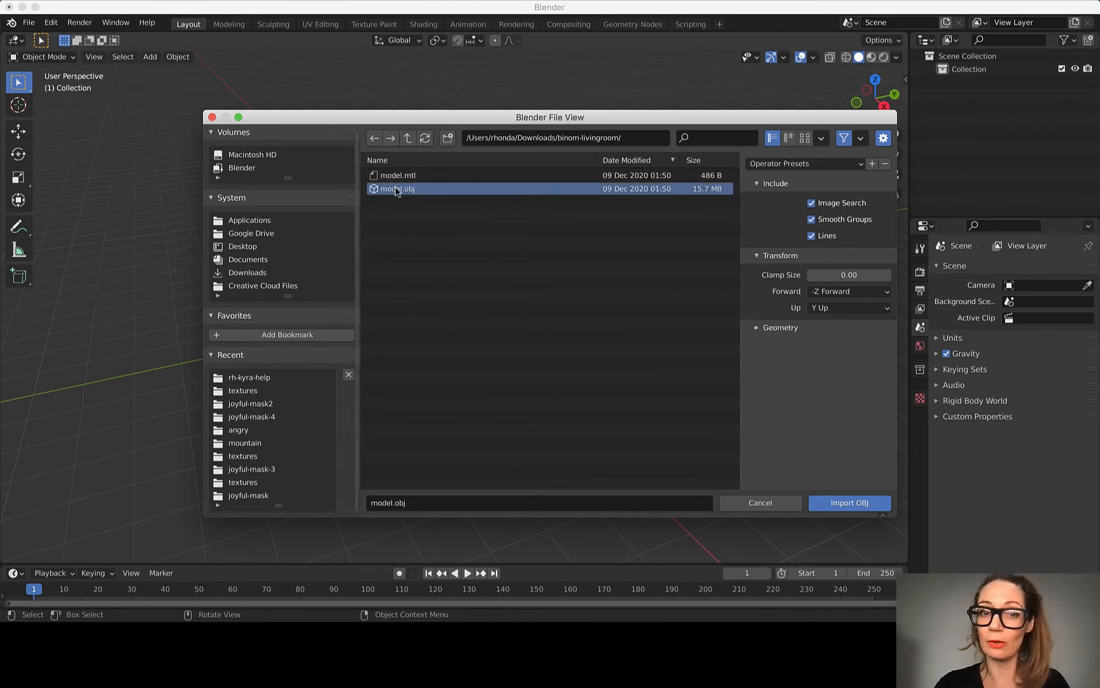
click(840, 506)
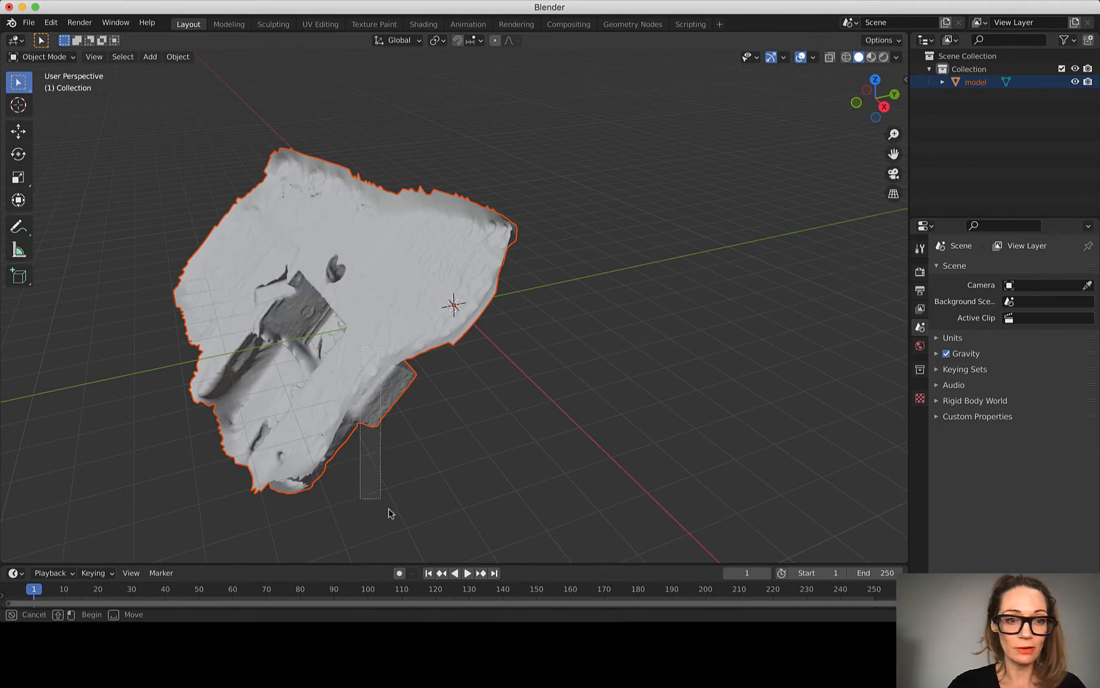
Step: Select the imported model and rotate it freehand to about X 41.6°, Y 0.11° and Z -6.42°
click(406, 213)
middle_drag(379, 212, 402, 249)
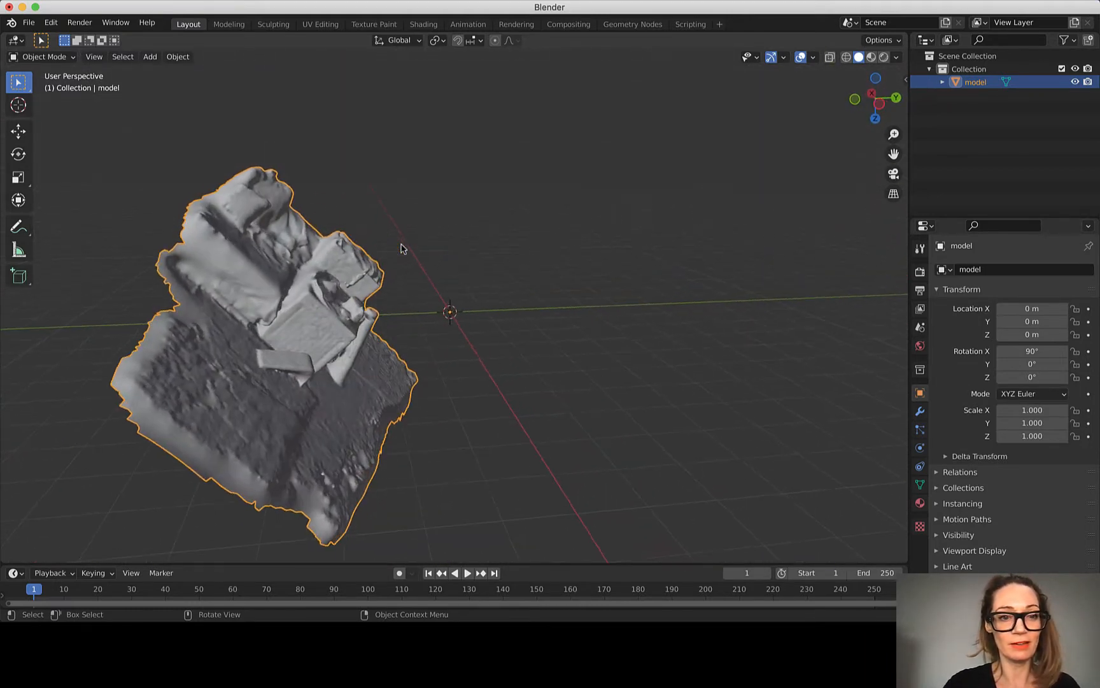
click(23, 156)
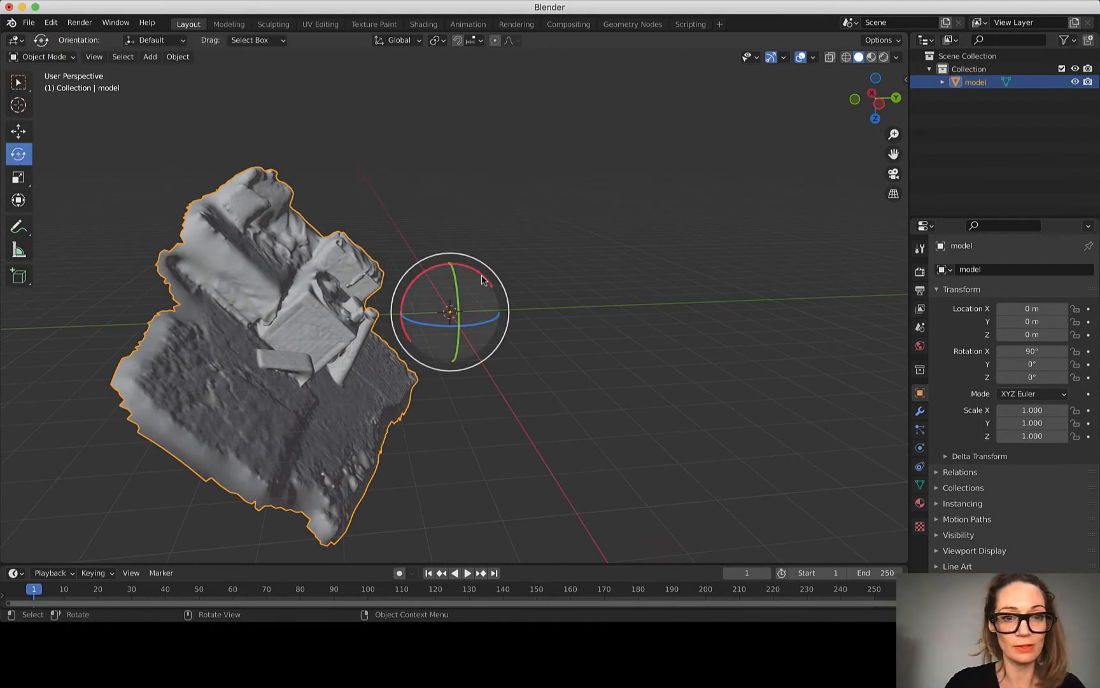
drag(432, 271, 404, 304)
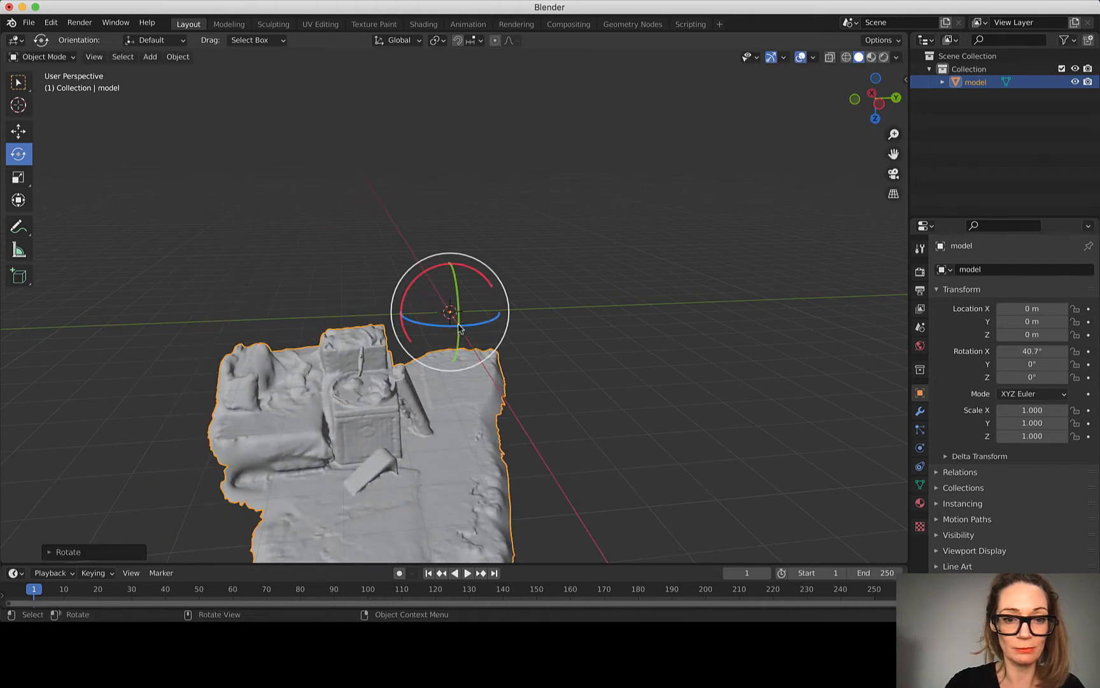
drag(459, 329, 460, 323)
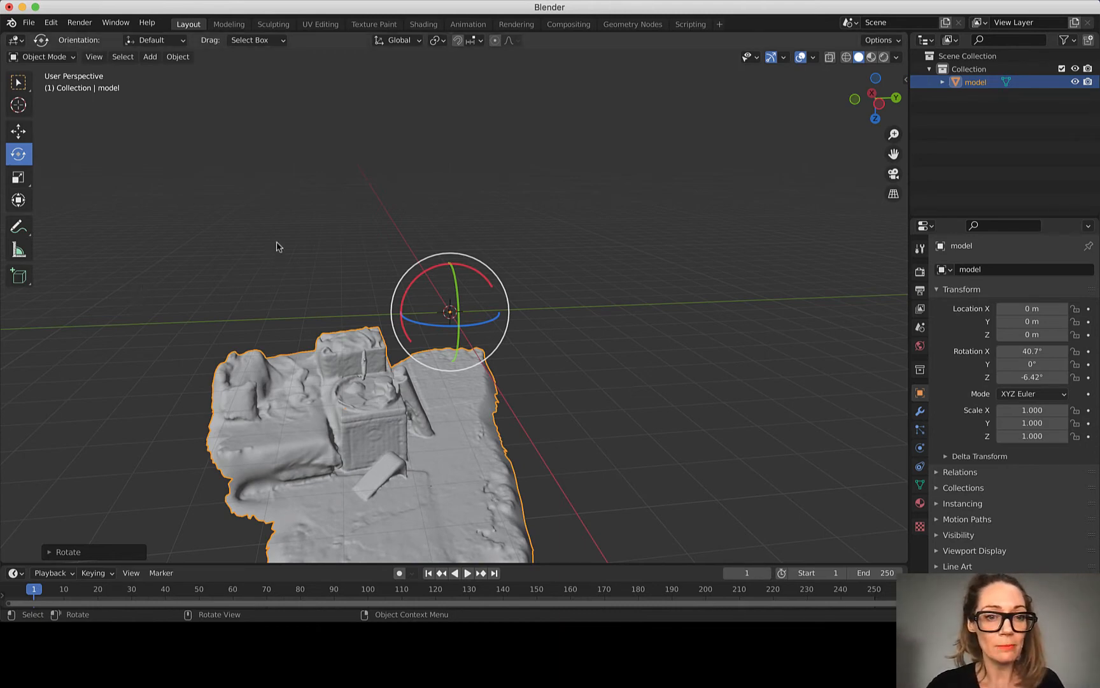
drag(402, 307, 401, 299)
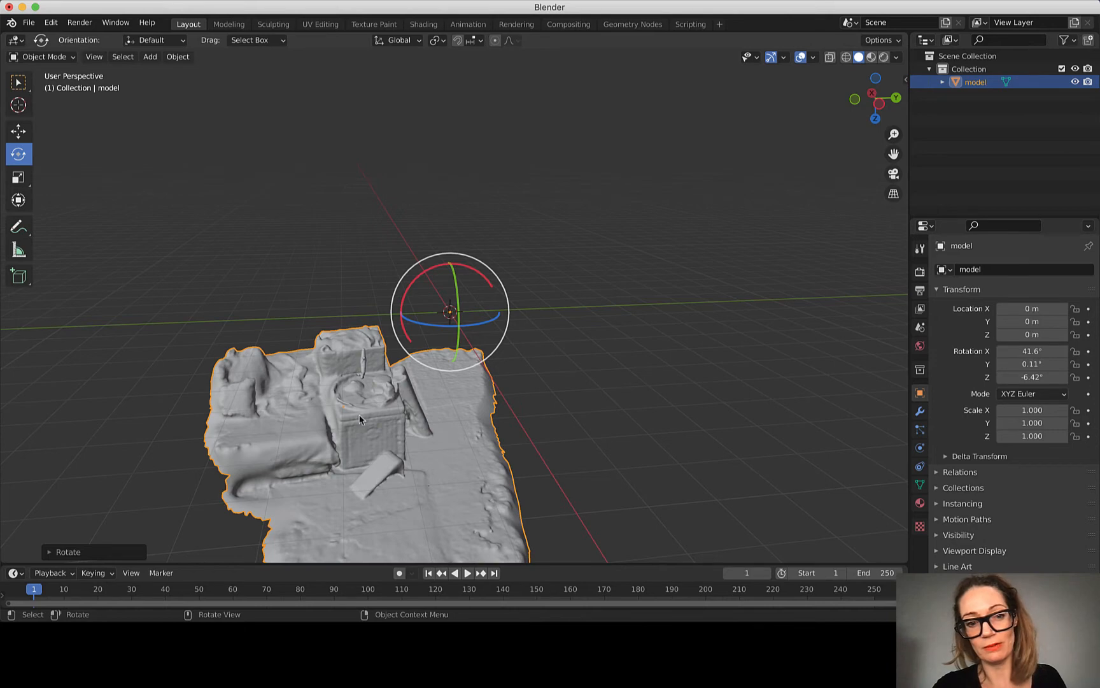
Step: Examine the rotated living-room scan up close and from a distance to check its orientation against the grid
scroll(356, 414, down, 5)
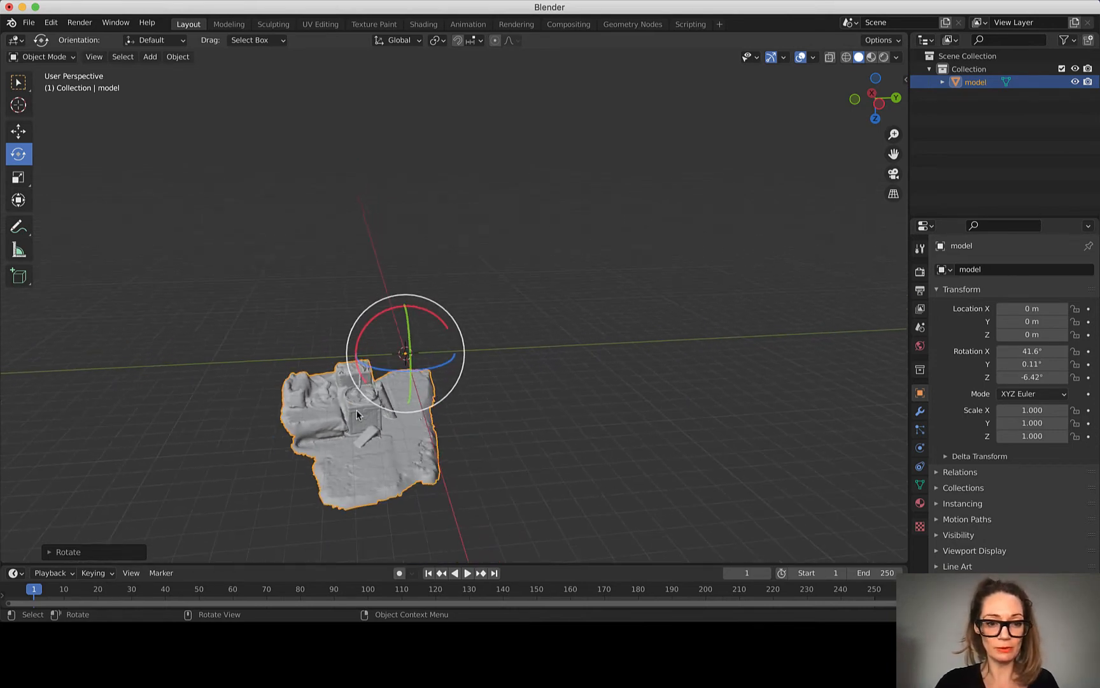
scroll(322, 516, up, 5)
scroll(322, 516, down, 5)
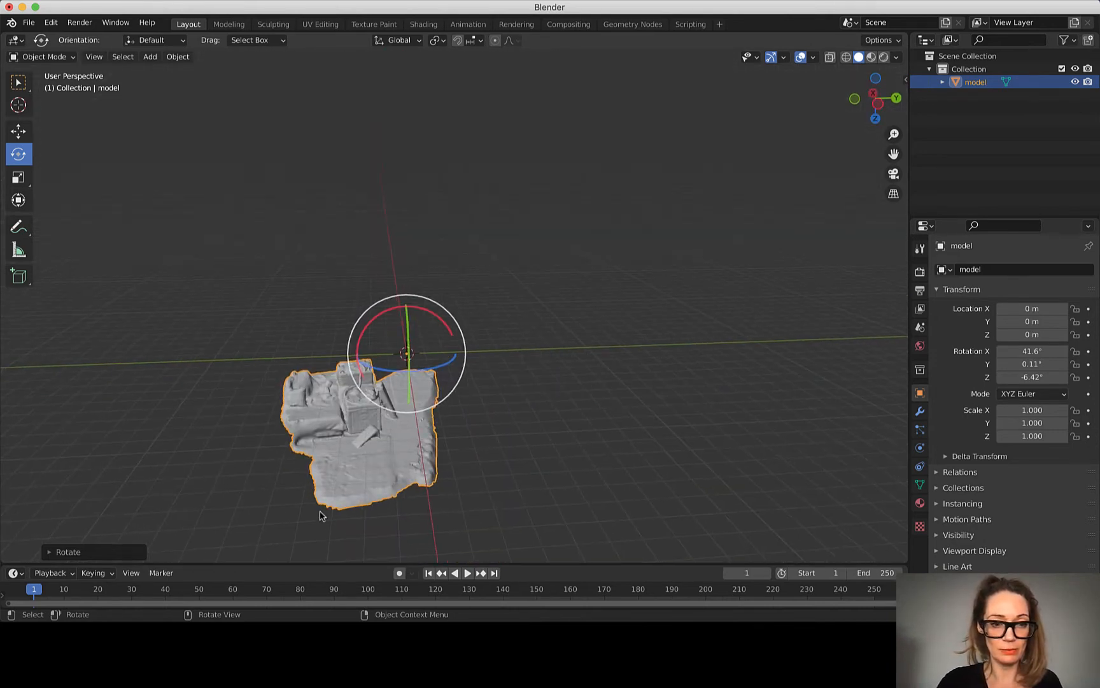
scroll(322, 516, up, 2)
scroll(430, 369, up, 4)
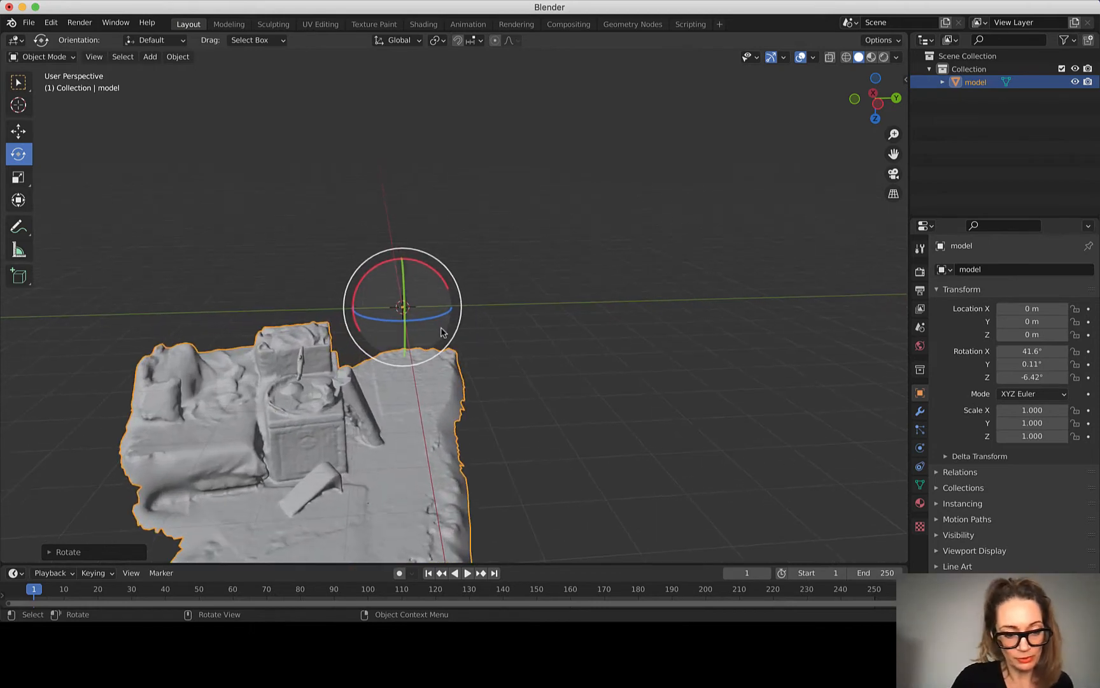
scroll(465, 445, down, 5)
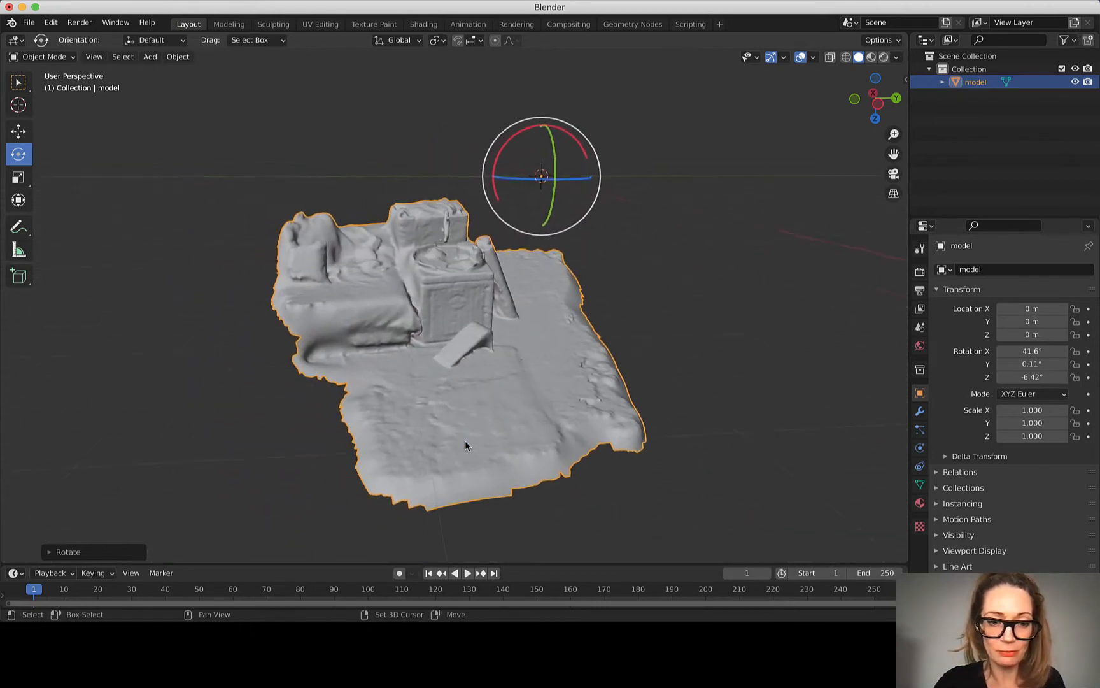
shift+scroll(465, 440, up, 1)
scroll(466, 441, up, 5)
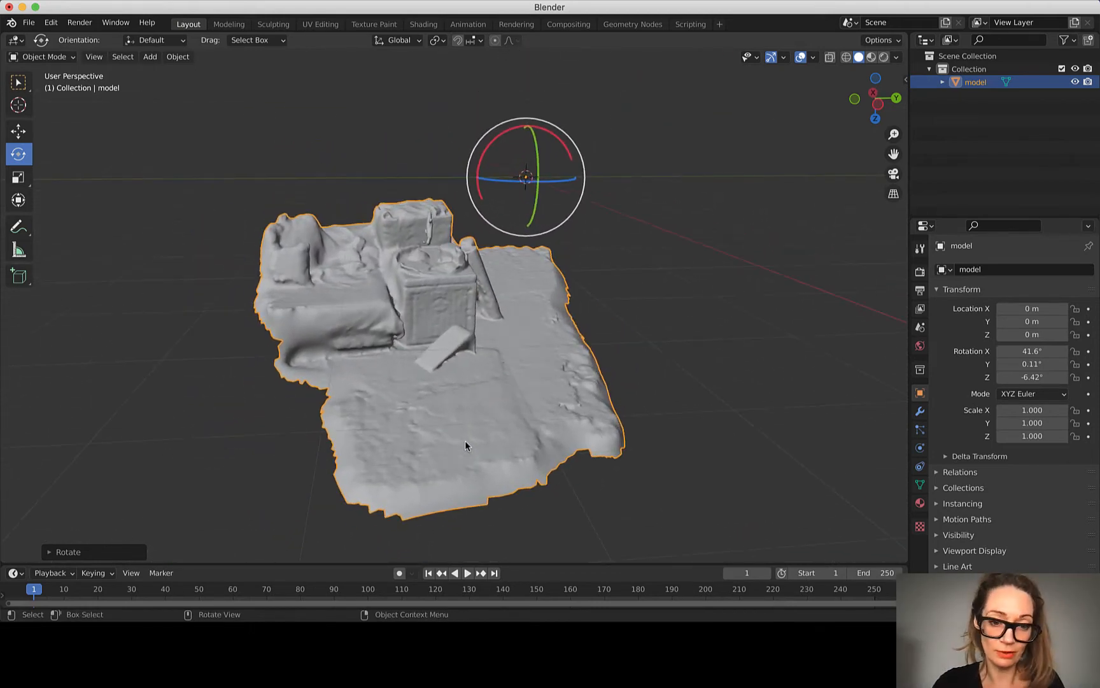
scroll(465, 440, down, 6)
scroll(465, 439, up, 4)
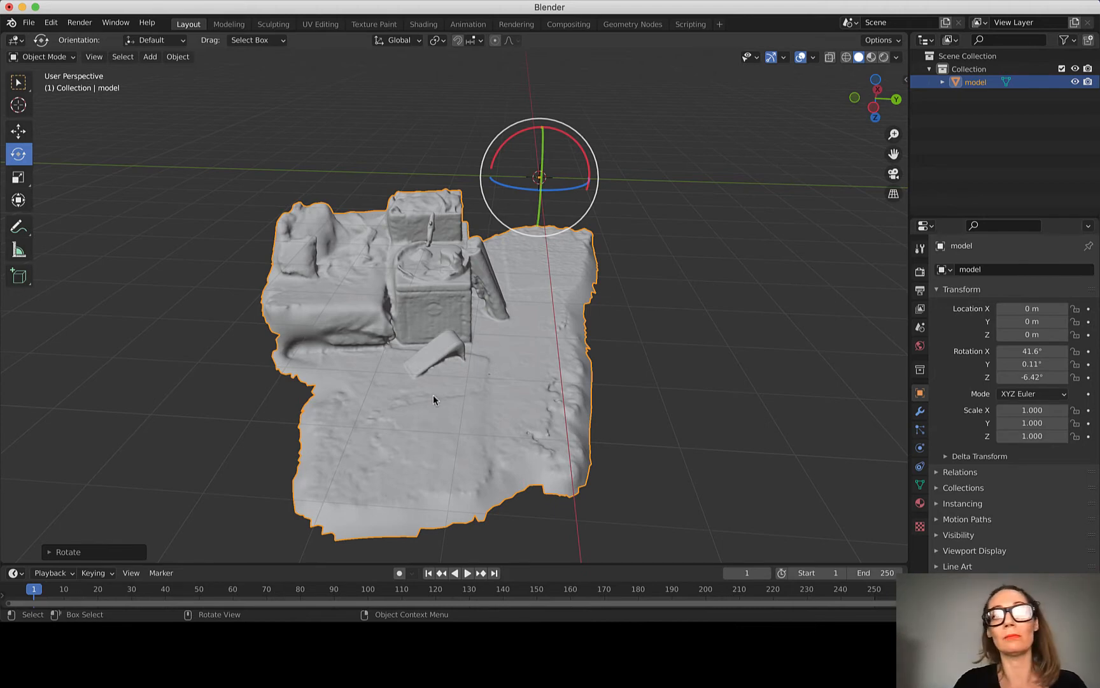
scroll(435, 396, left, 1)
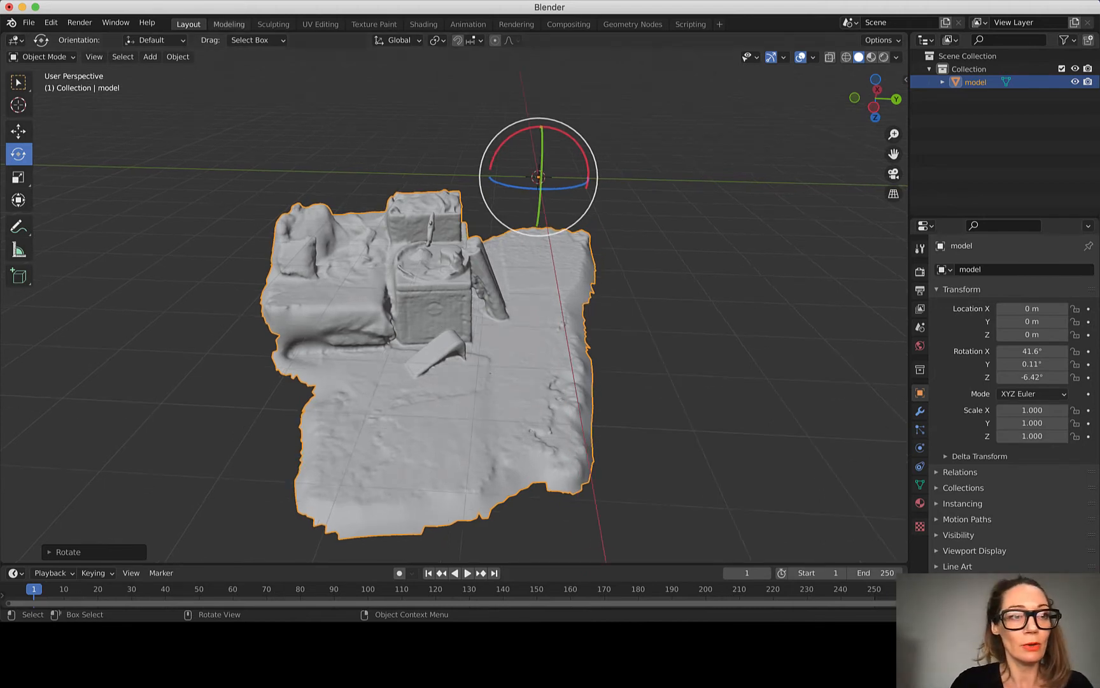
Step: Set the model's origin to its geometry and try rotating it around the new pivot
click(180, 57)
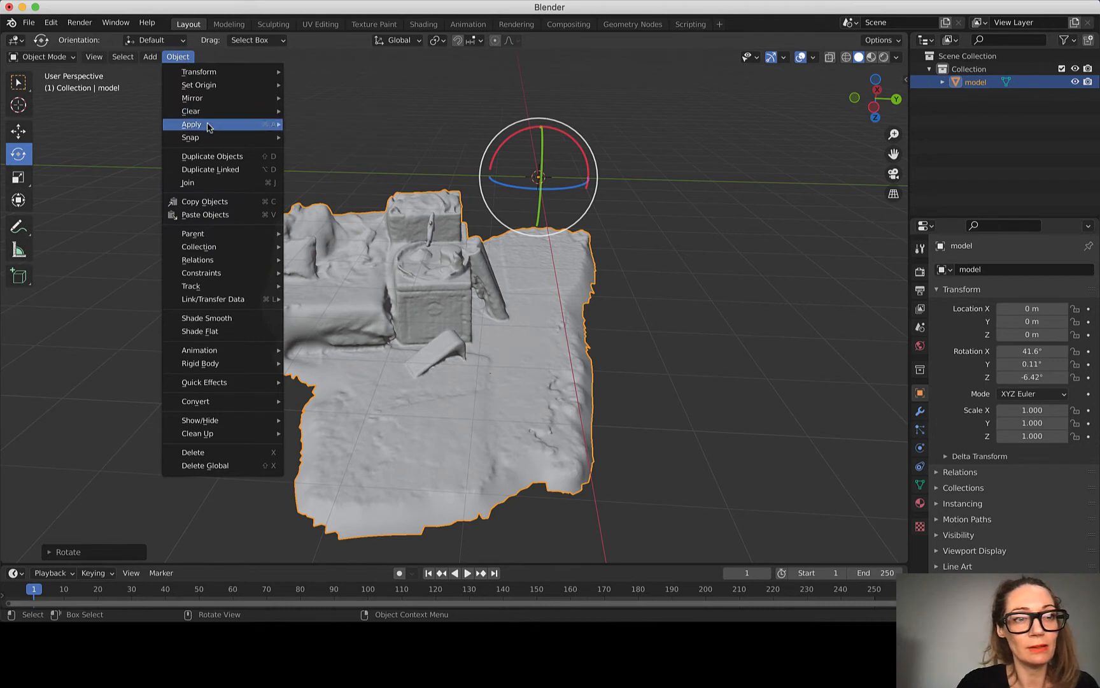
mouse_move(194, 138)
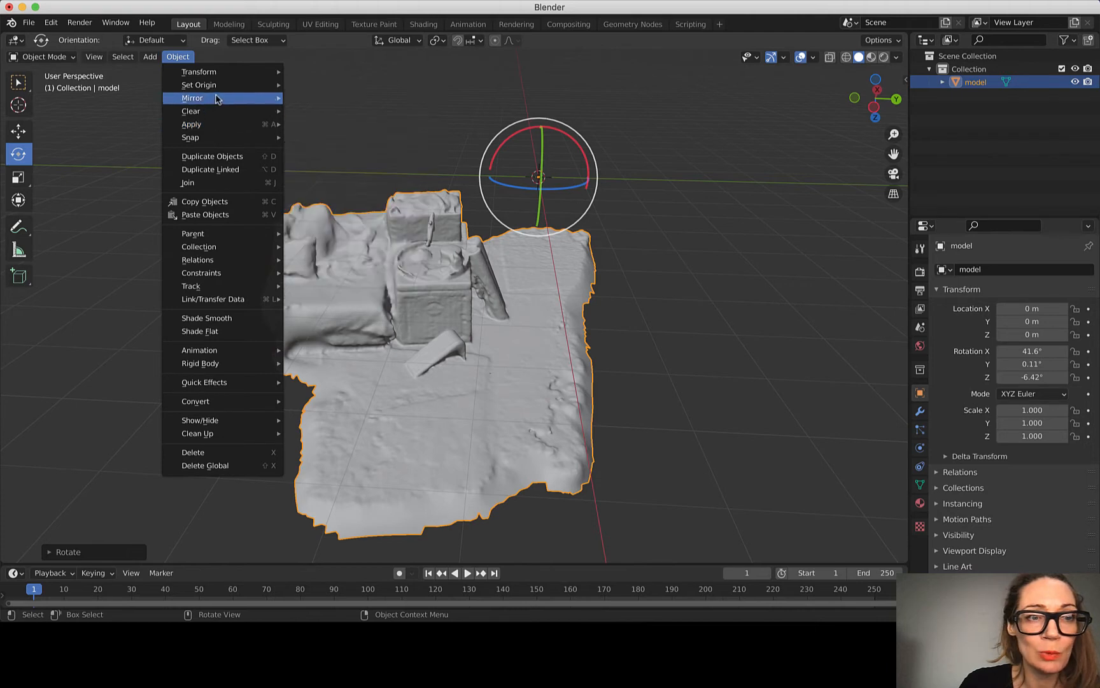
mouse_move(218, 89)
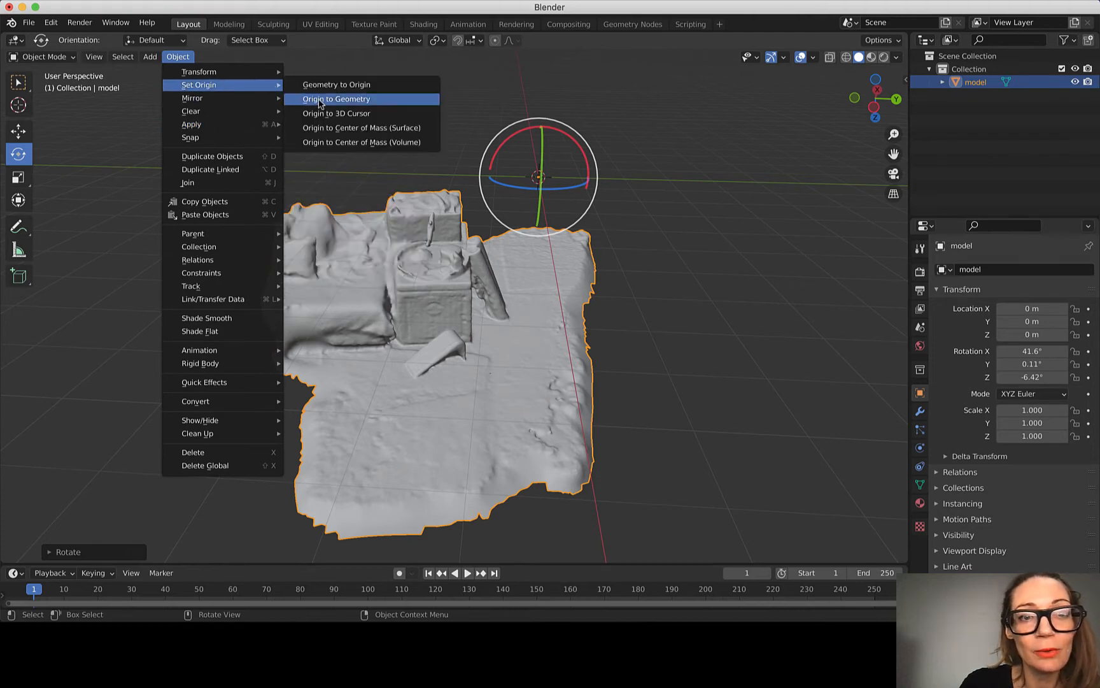
click(357, 101)
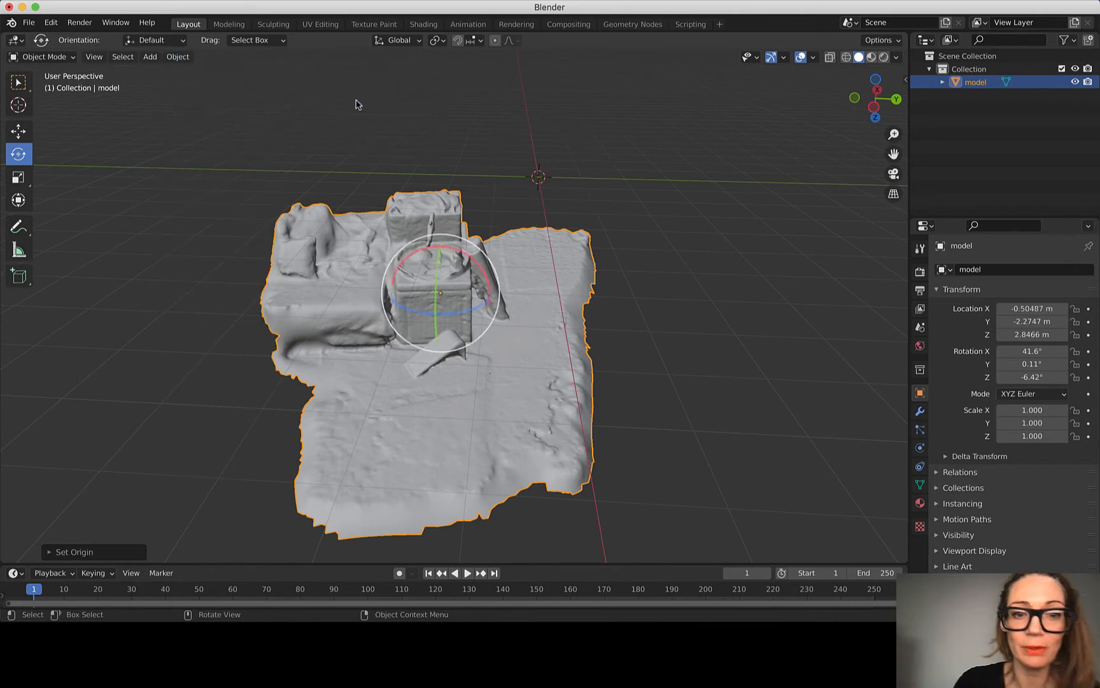
mouse_move(441, 296)
mouse_down()
mouse_move(437, 312)
mouse_move(437, 294)
mouse_up()
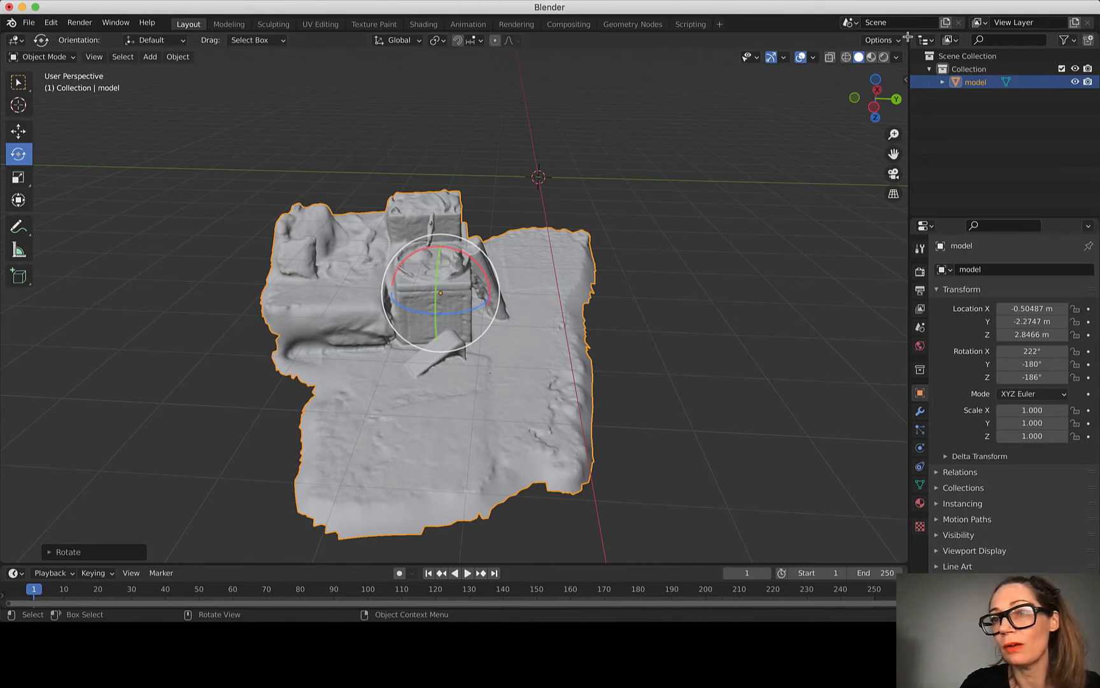
Step: Split the 3D viewport into three areas and set one to the Front viewpoint and another to the Right viewpoint
drag(907, 37, 488, 24)
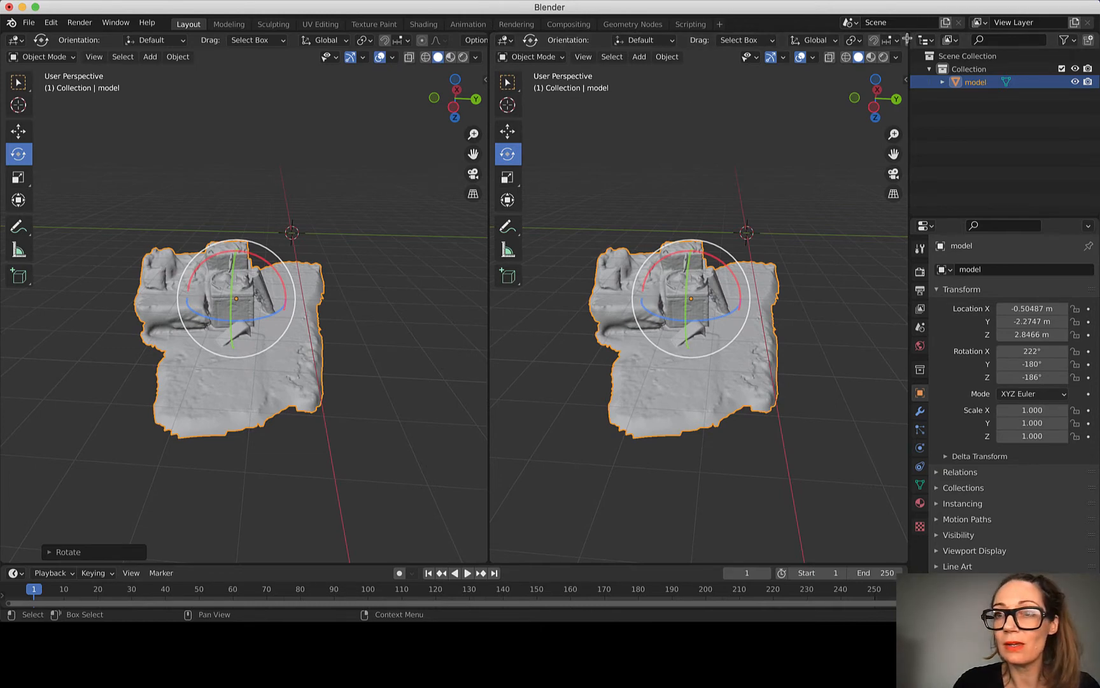
drag(908, 38, 700, 292)
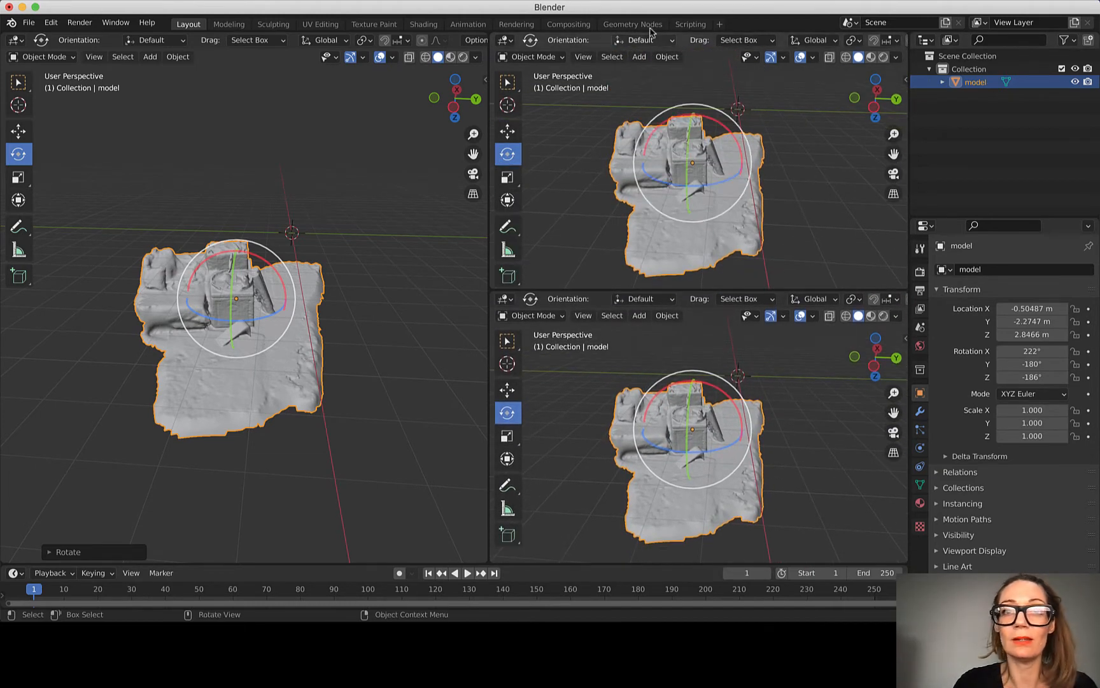
click(583, 57)
mouse_move(652, 188)
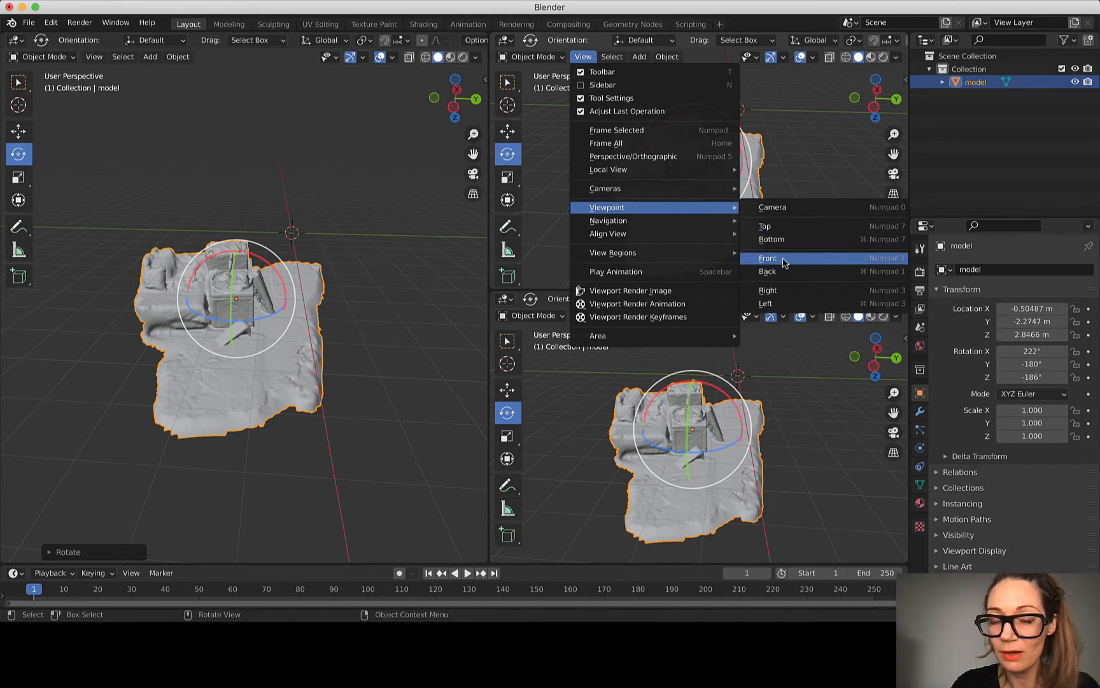
click(784, 262)
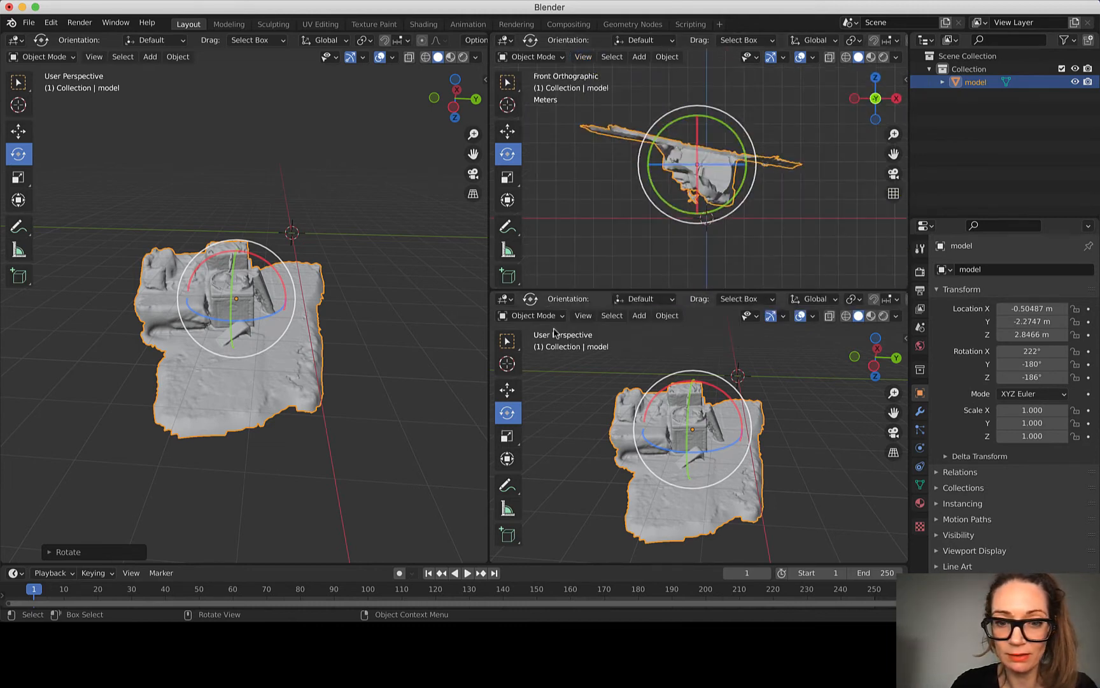
click(583, 315)
mouse_move(656, 466)
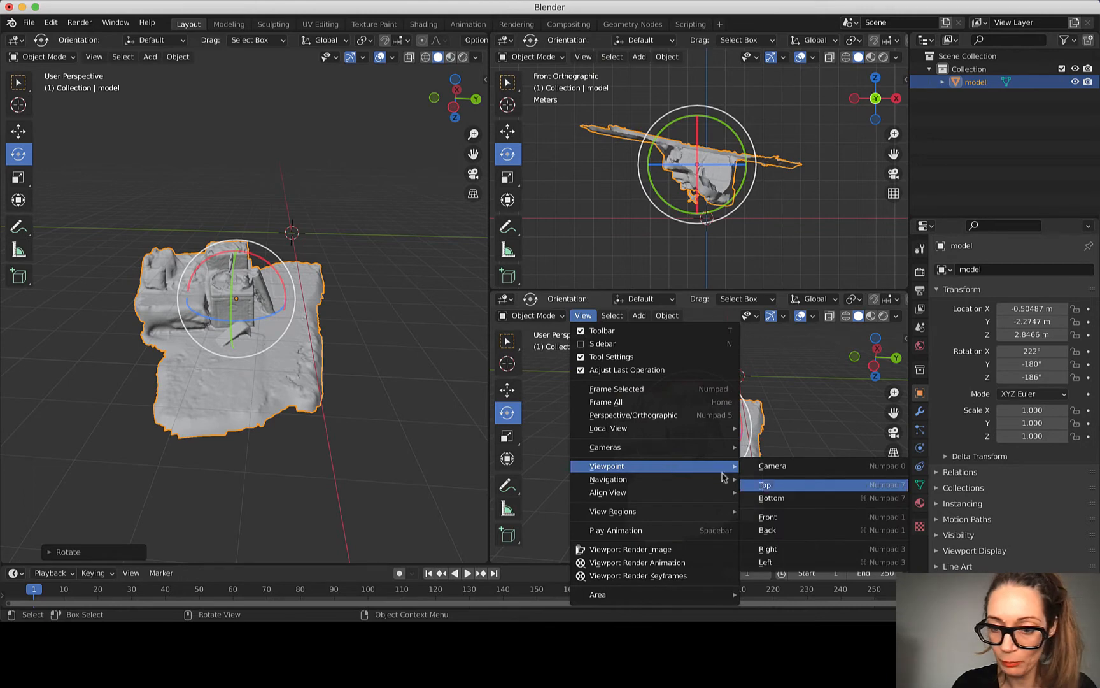
click(800, 549)
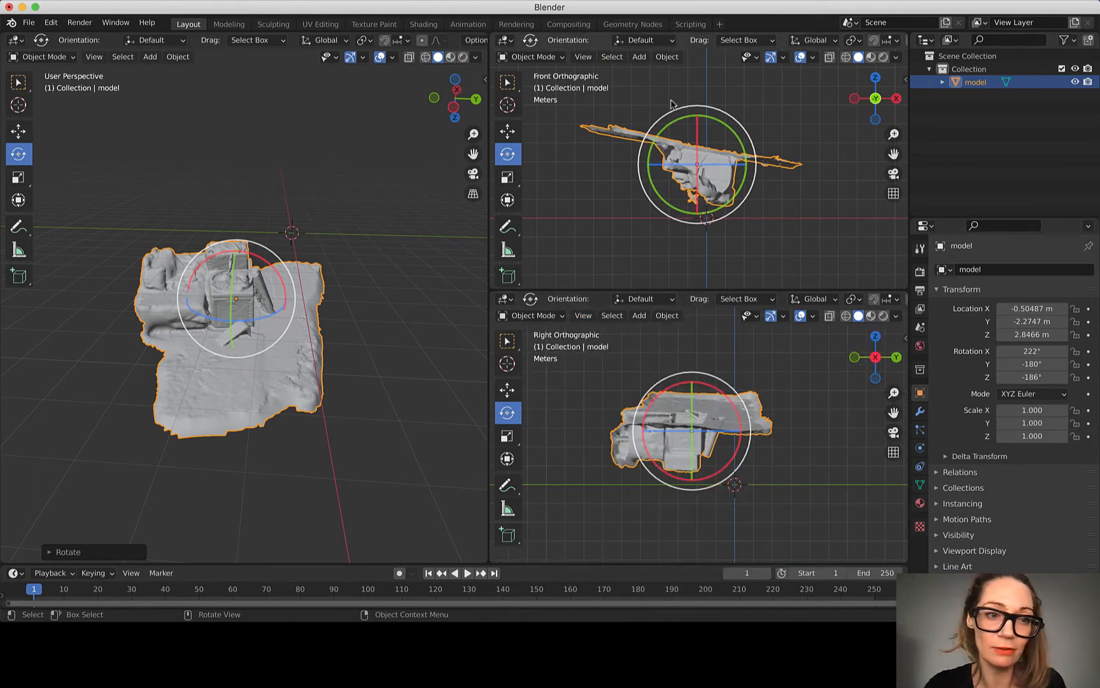
Step: Rotate the model upright in the Front view so its floor is level, at about X 42.8°, Y -190°, Z -353°, and deselect it
middle_drag(344, 248, 326, 261)
scroll(326, 262, up, 10)
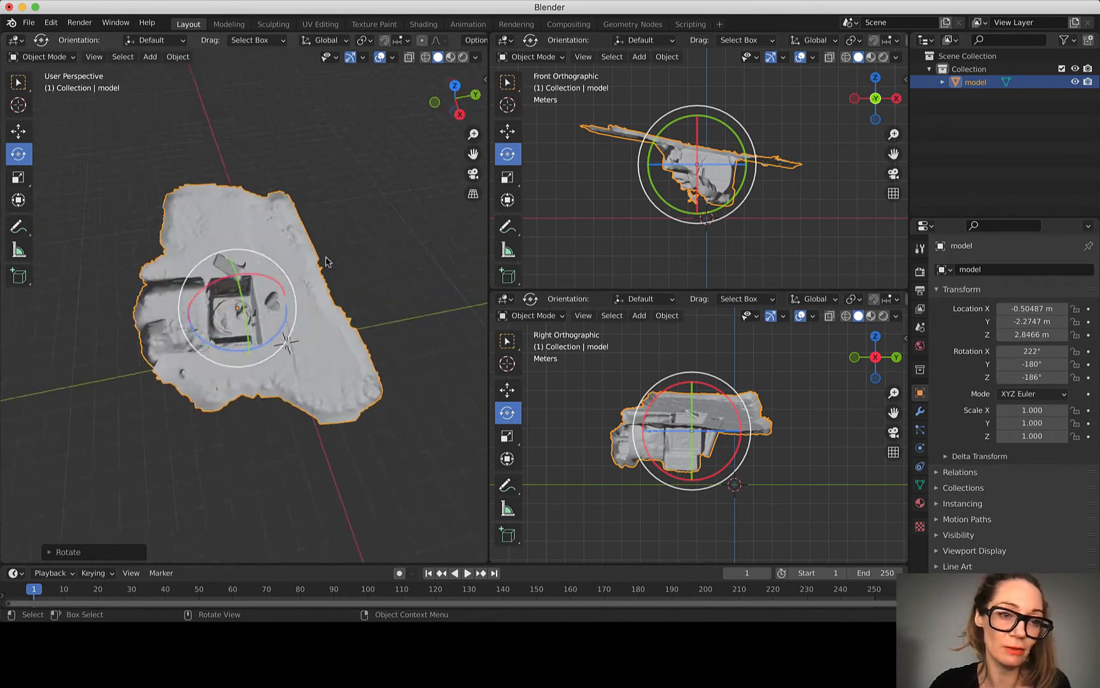
scroll(326, 262, down, 3)
drag(668, 124, 773, 232)
click(772, 234)
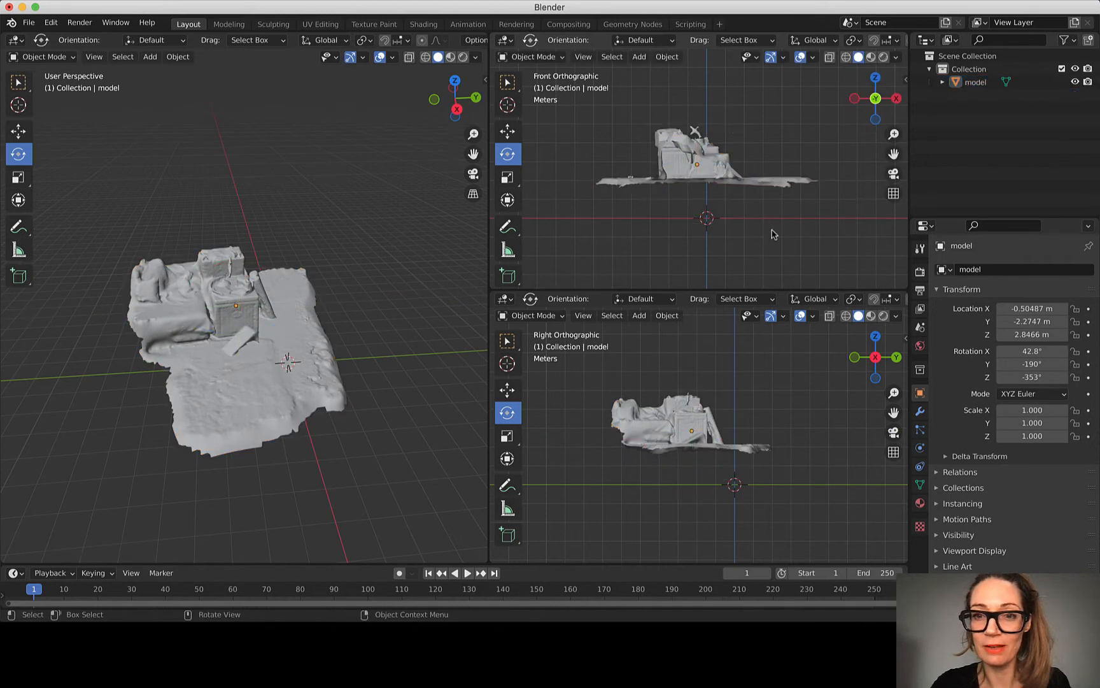
Step: Move the model in the Right view so its floor rests on the grid near the origin, at about Y 0.229 m, Z 1.143 m
click(508, 390)
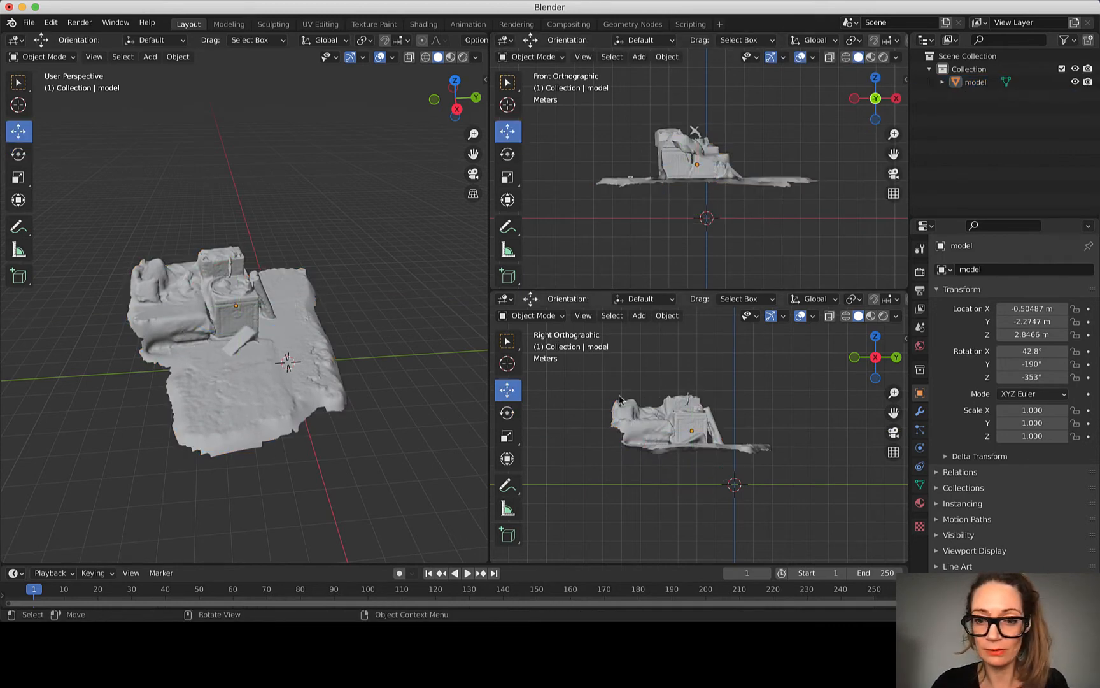
click(688, 424)
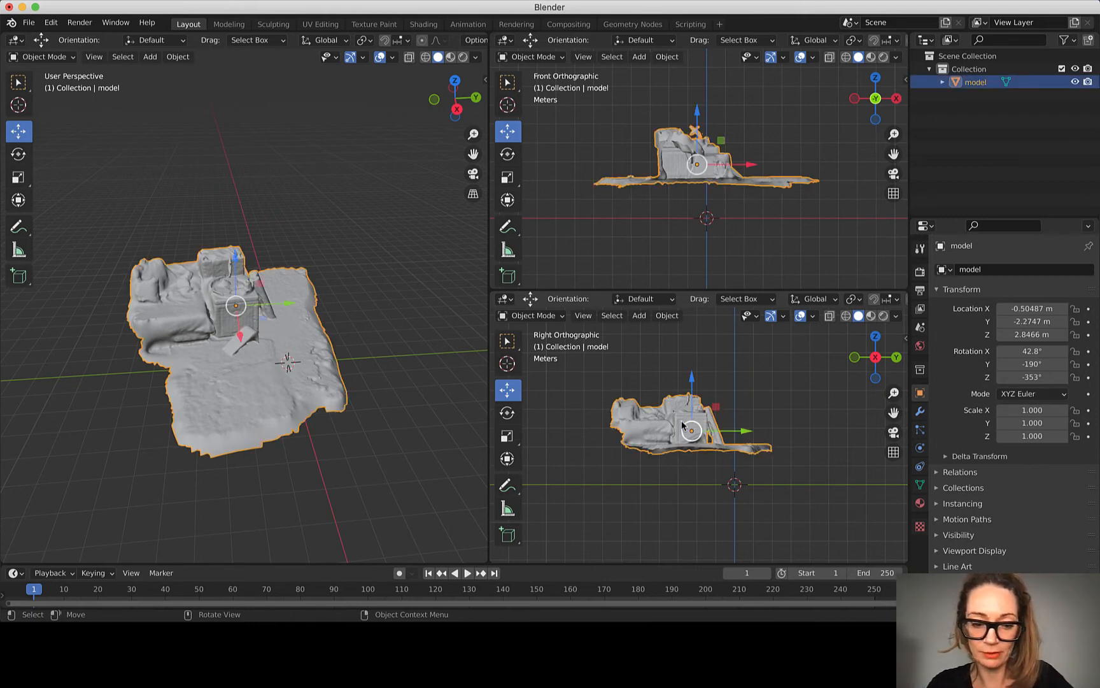
key(g)
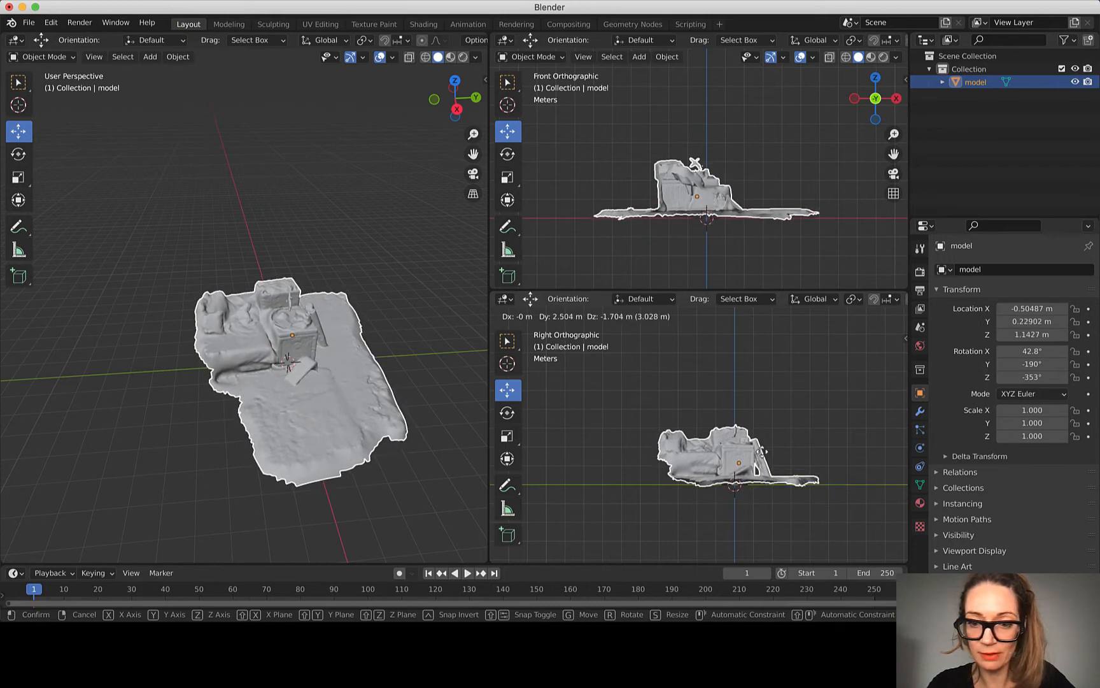
click(739, 441)
drag(739, 420, 737, 417)
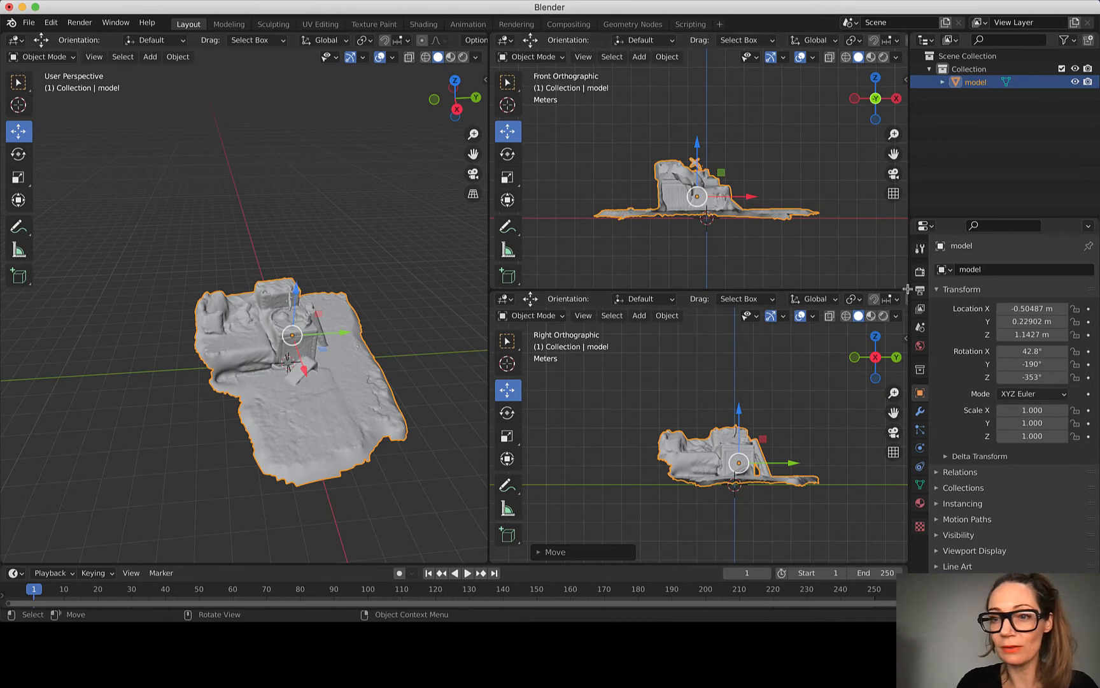
Step: Join the three 3D viewports back into one large perspective viewport
drag(904, 293, 905, 255)
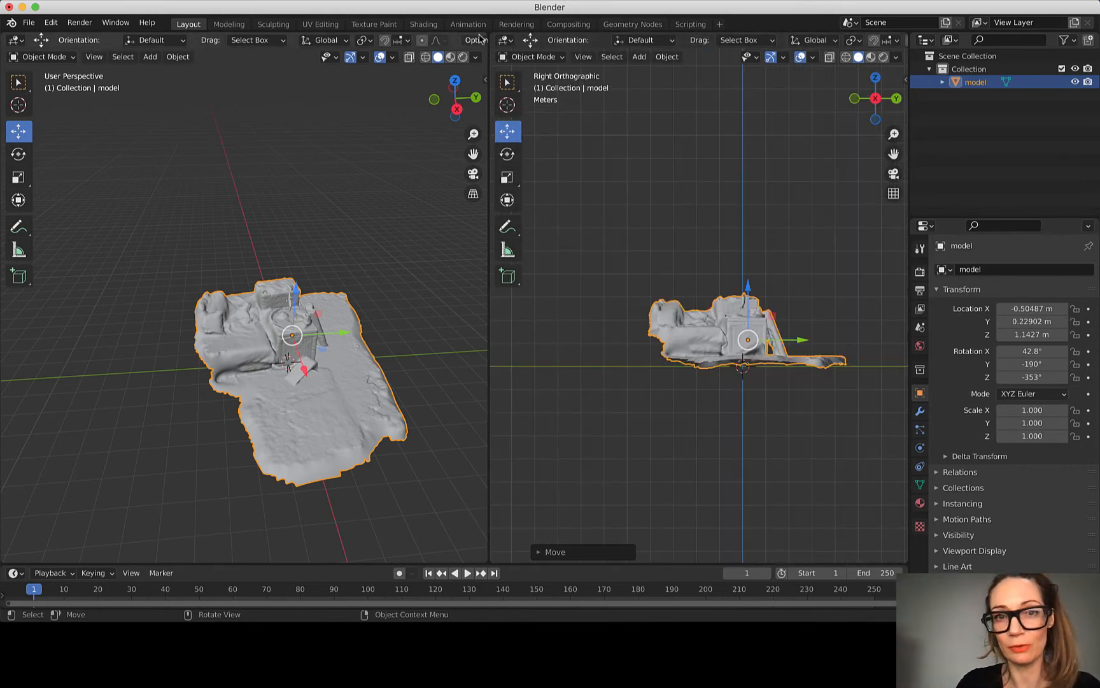
drag(487, 32, 517, 44)
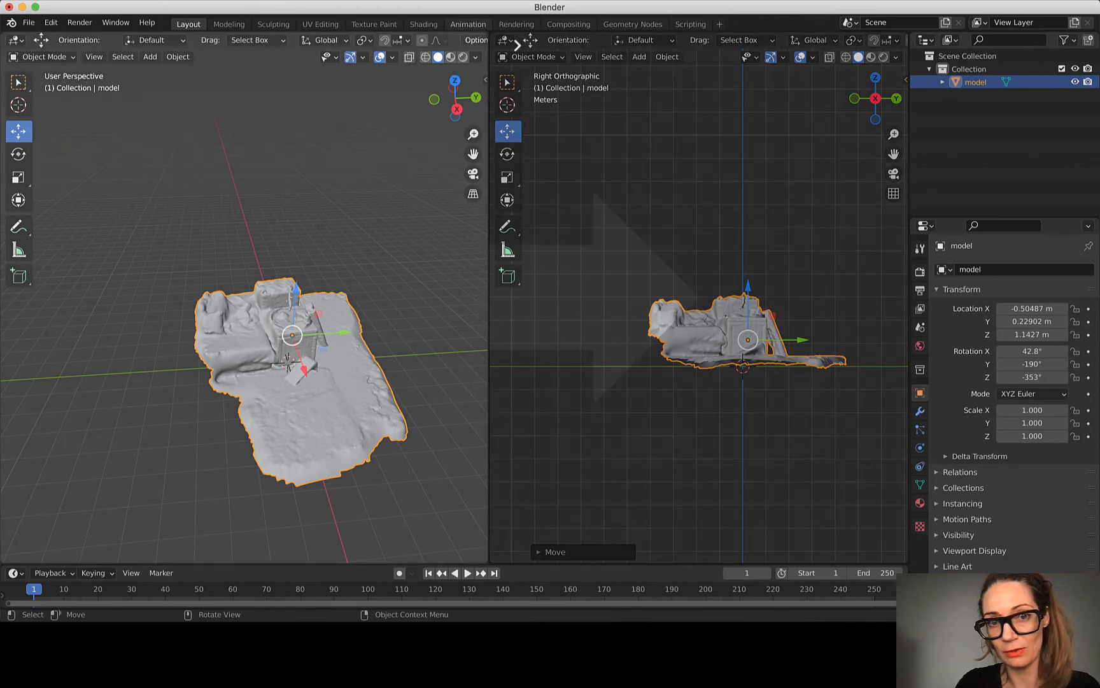
drag(630, 68, 641, 123)
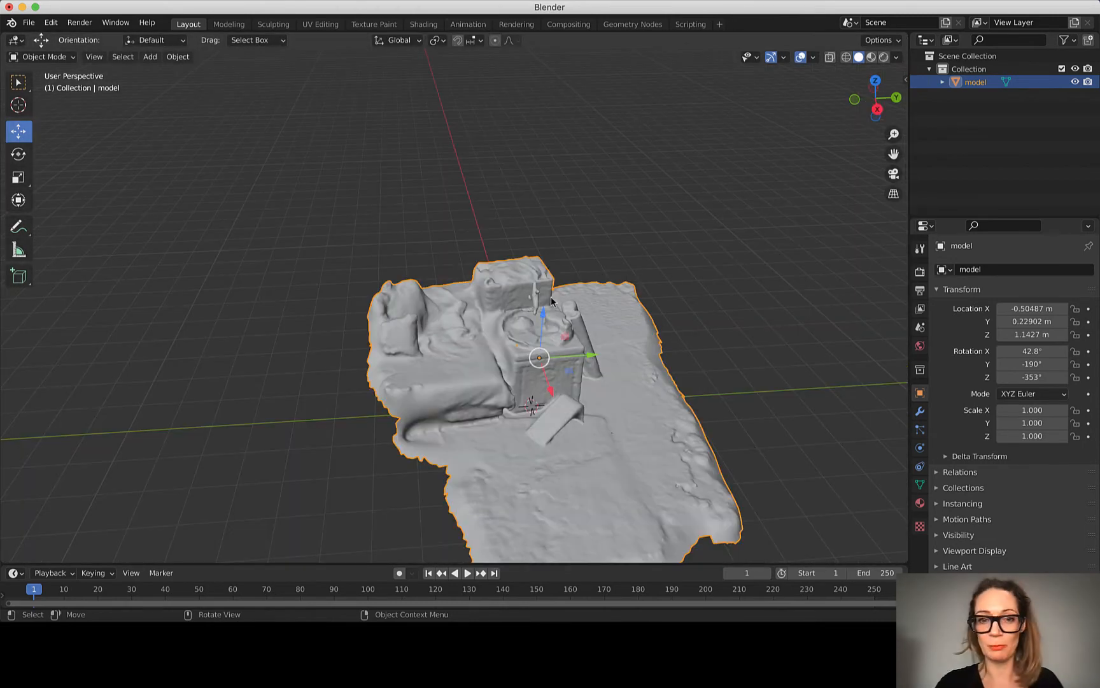
Step: Display the scan in Wireframe shading and examine its mesh from several angles, including underneath
scroll(596, 308, up, 5)
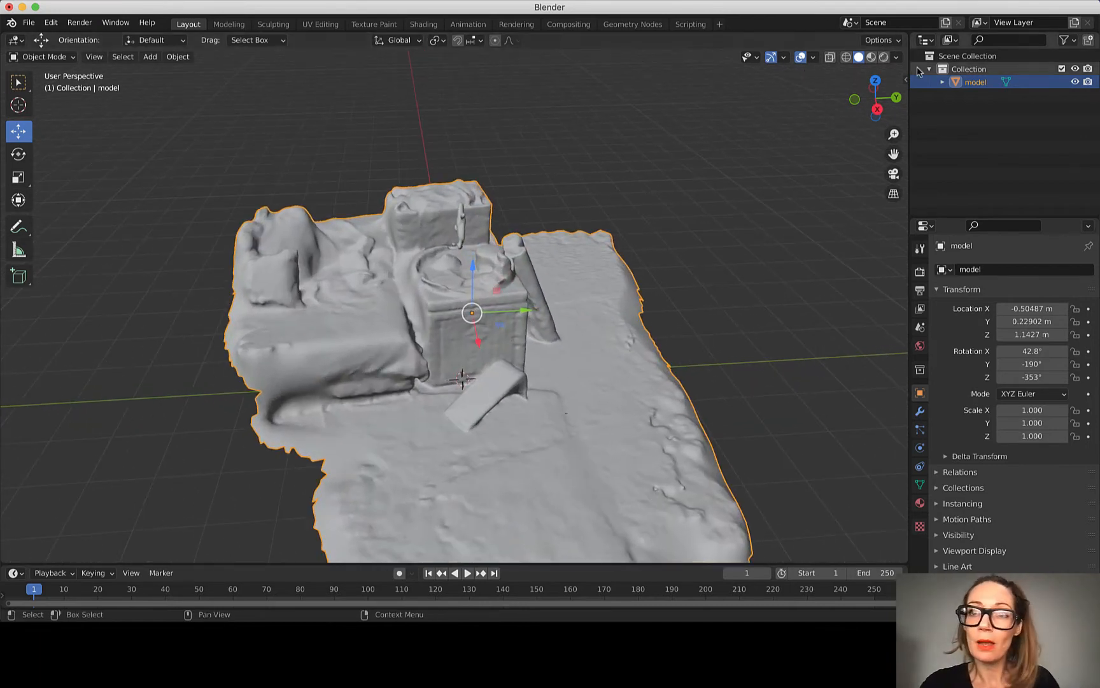
click(846, 56)
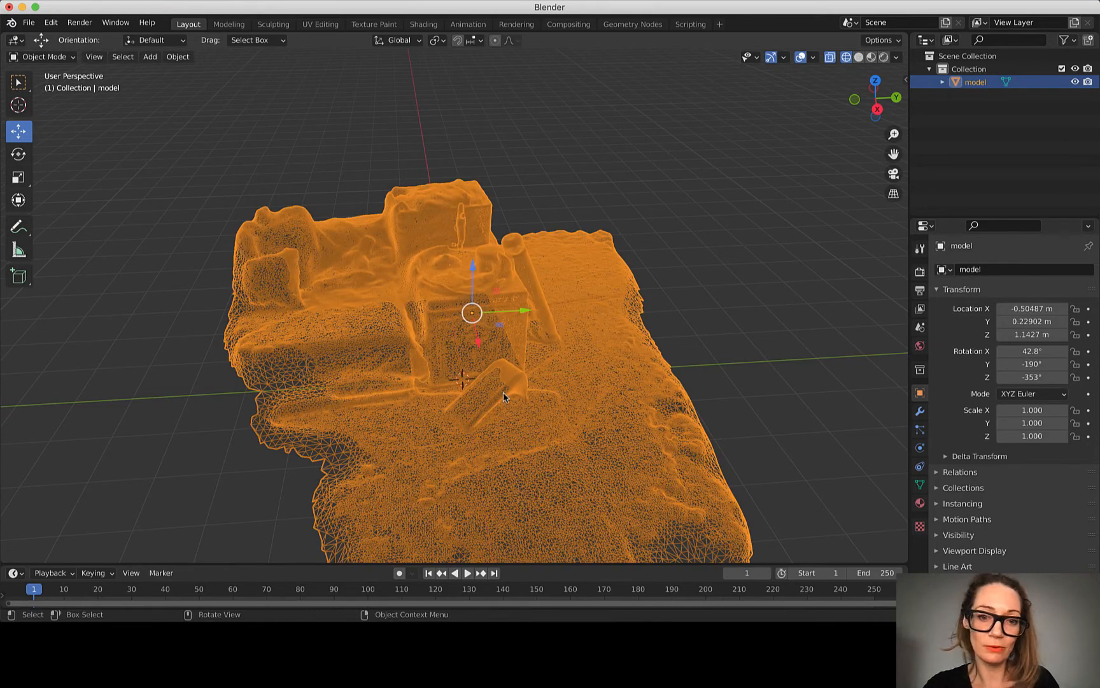
scroll(492, 422, up, 15)
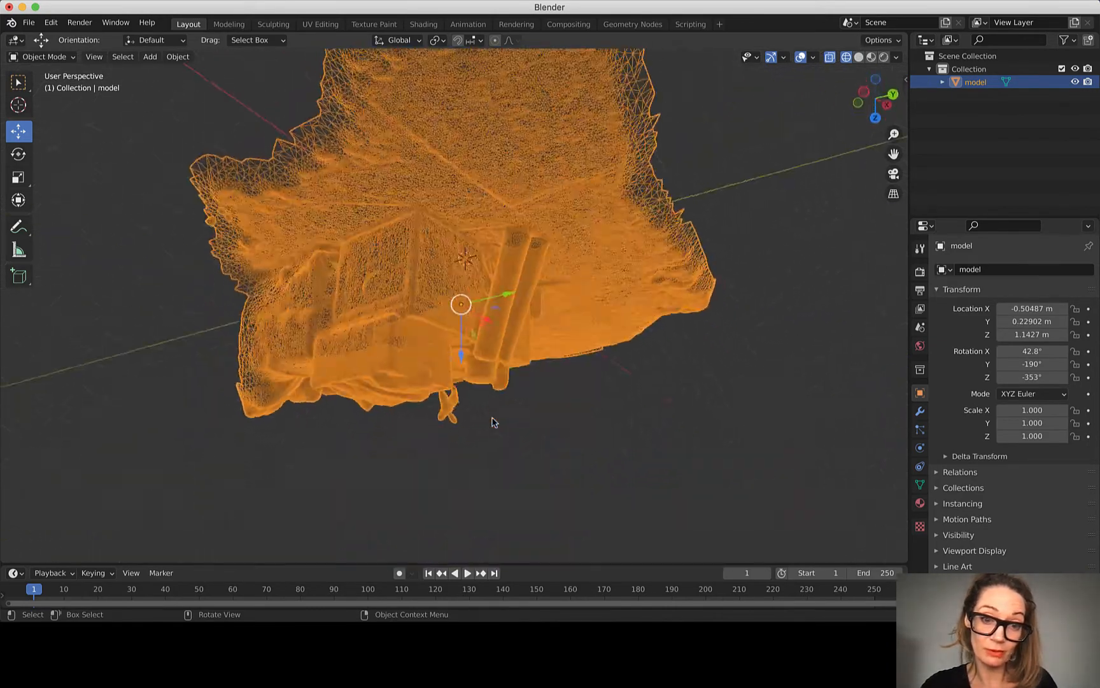
scroll(492, 422, down, 15)
scroll(492, 423, up, 5)
scroll(492, 422, right, 10)
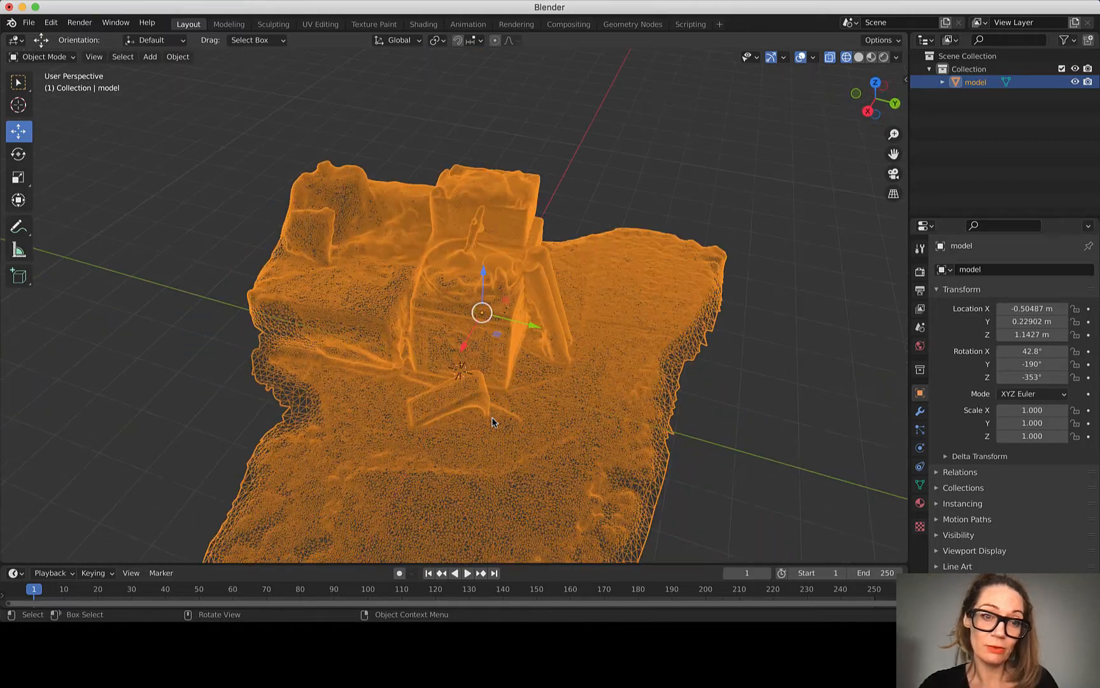
scroll(492, 423, right, 10)
scroll(492, 422, left, 15)
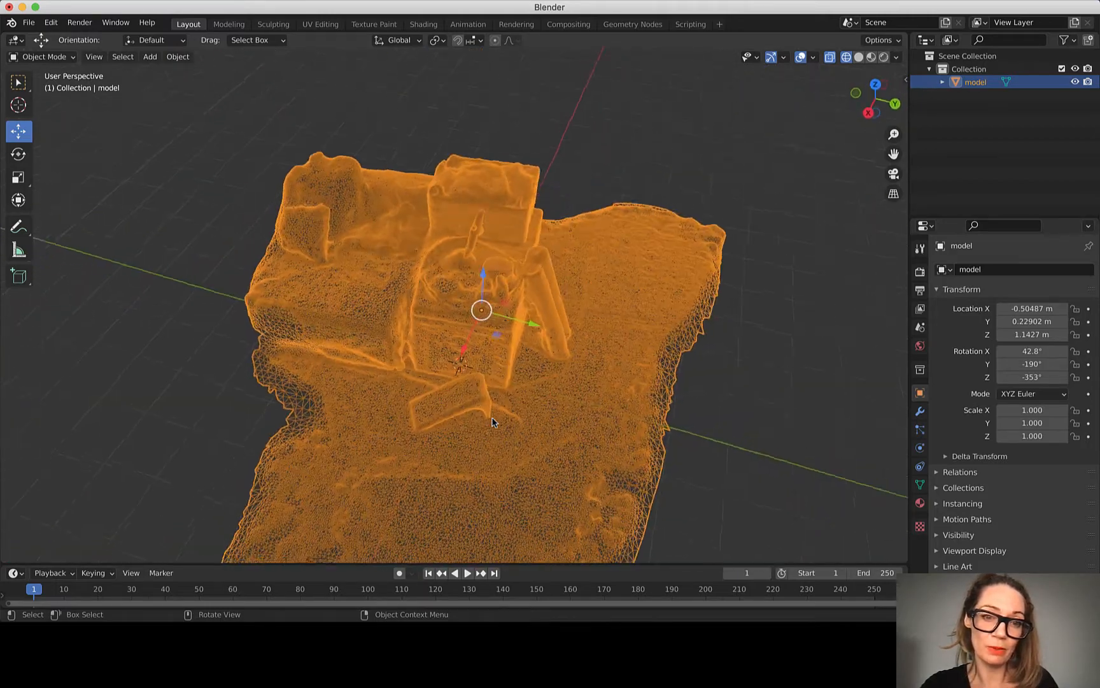
scroll(492, 422, down, 3)
scroll(492, 423, down, 5)
scroll(492, 422, up, 5)
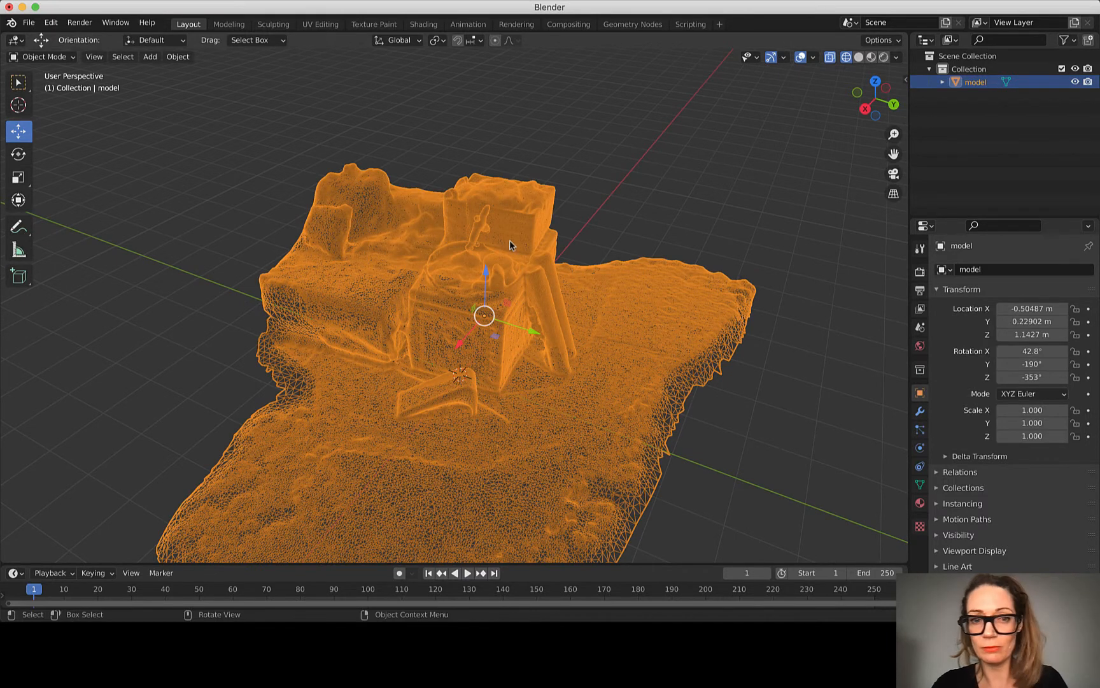
scroll(510, 240, down, 3)
scroll(470, 365, up, 3)
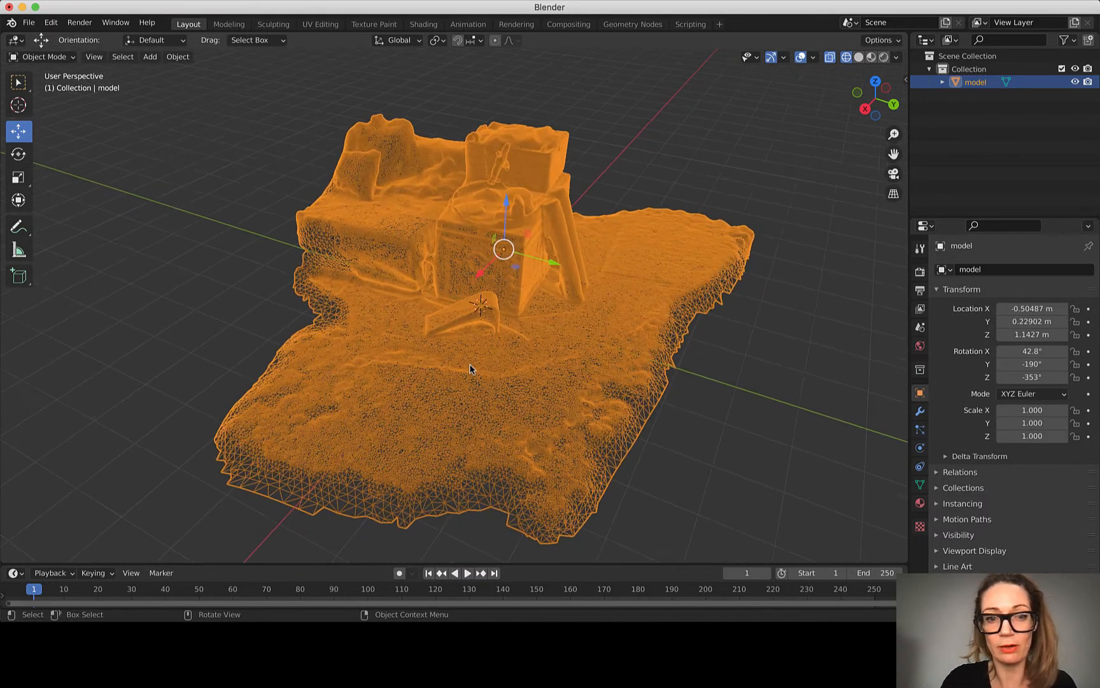
scroll(470, 368, up, 3)
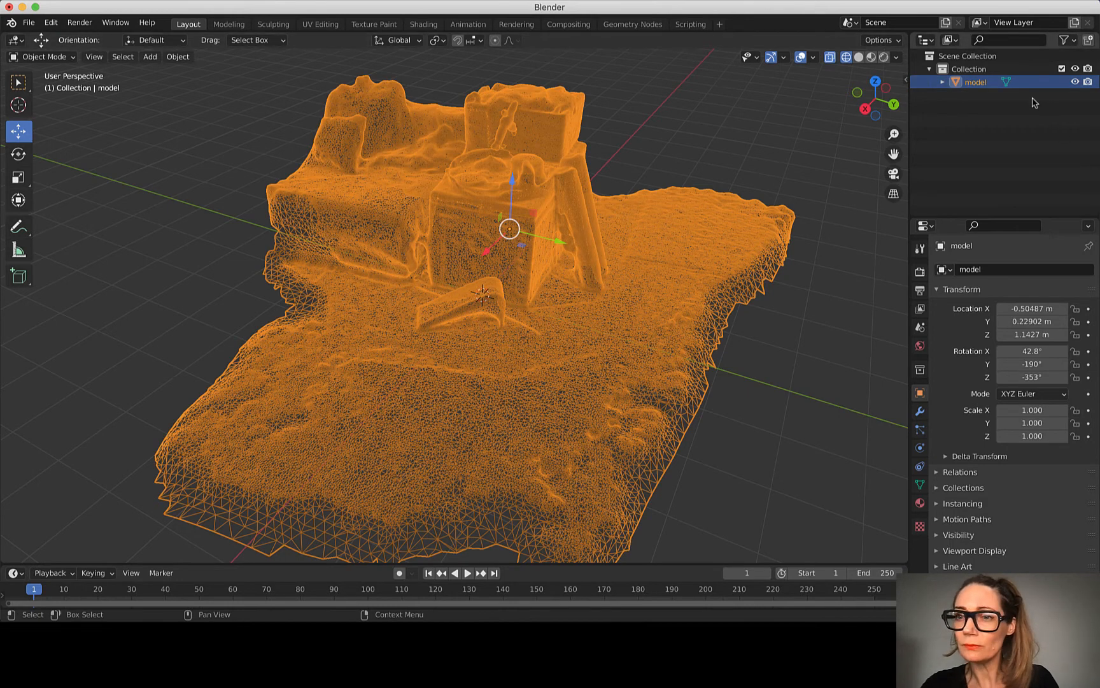
Step: Switch the shading through Solid to Material Preview and examine the scan's textures from the front and the back
click(859, 57)
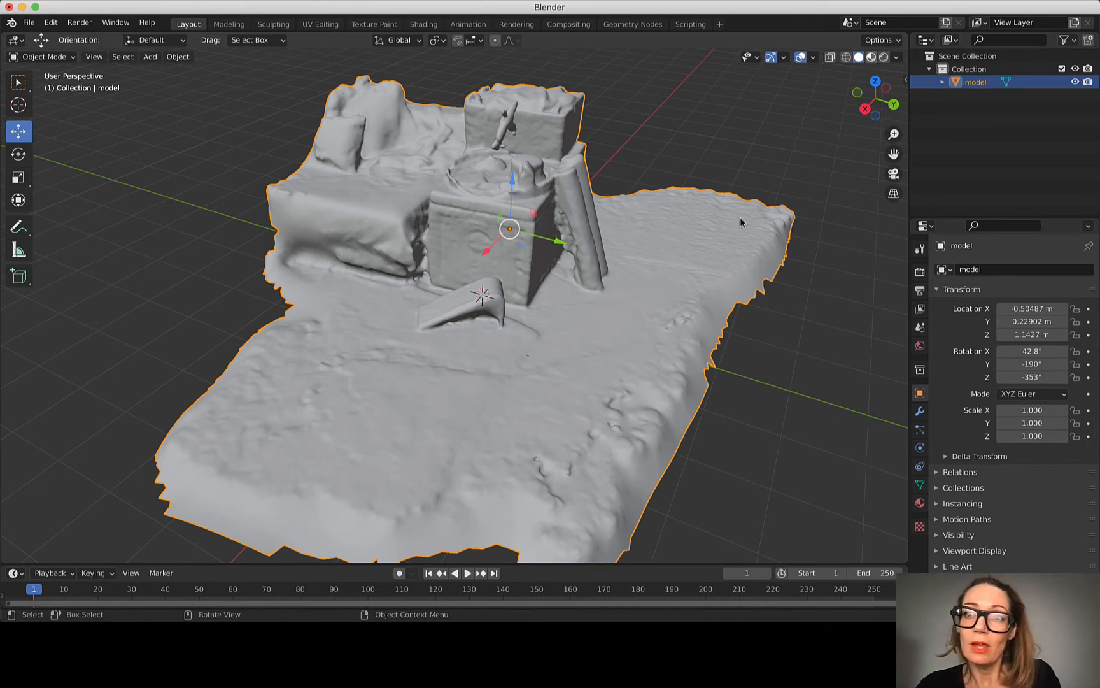
click(871, 56)
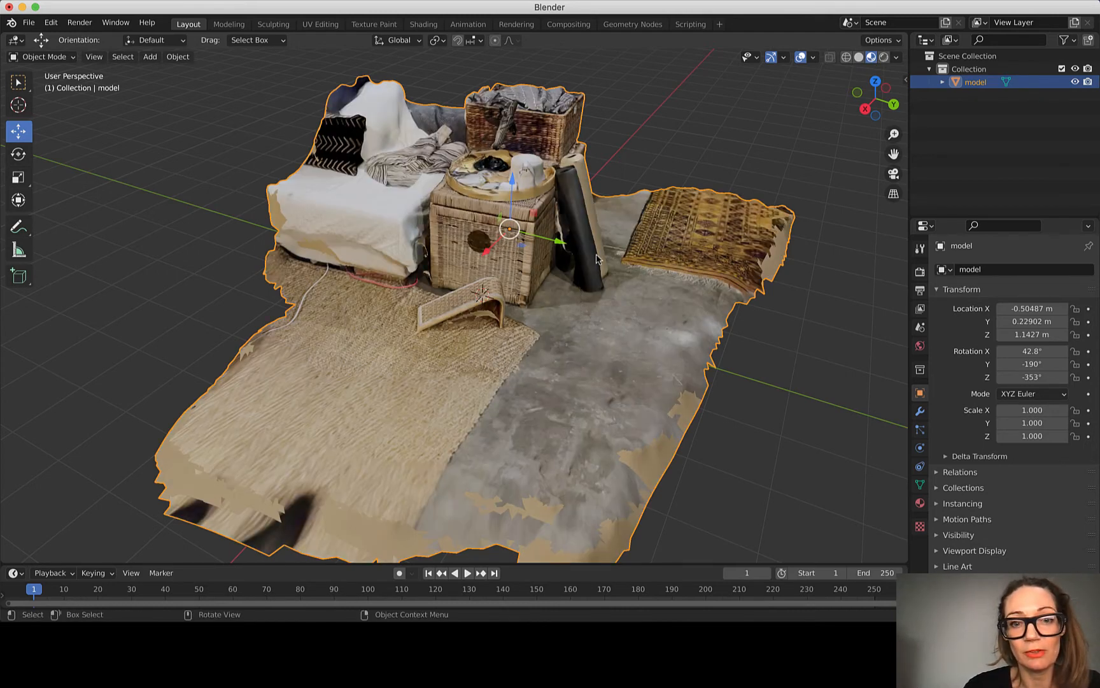
middle_drag(585, 250, 596, 253)
scroll(596, 254, down, 3)
scroll(596, 254, left, 5)
scroll(596, 253, right, 10)
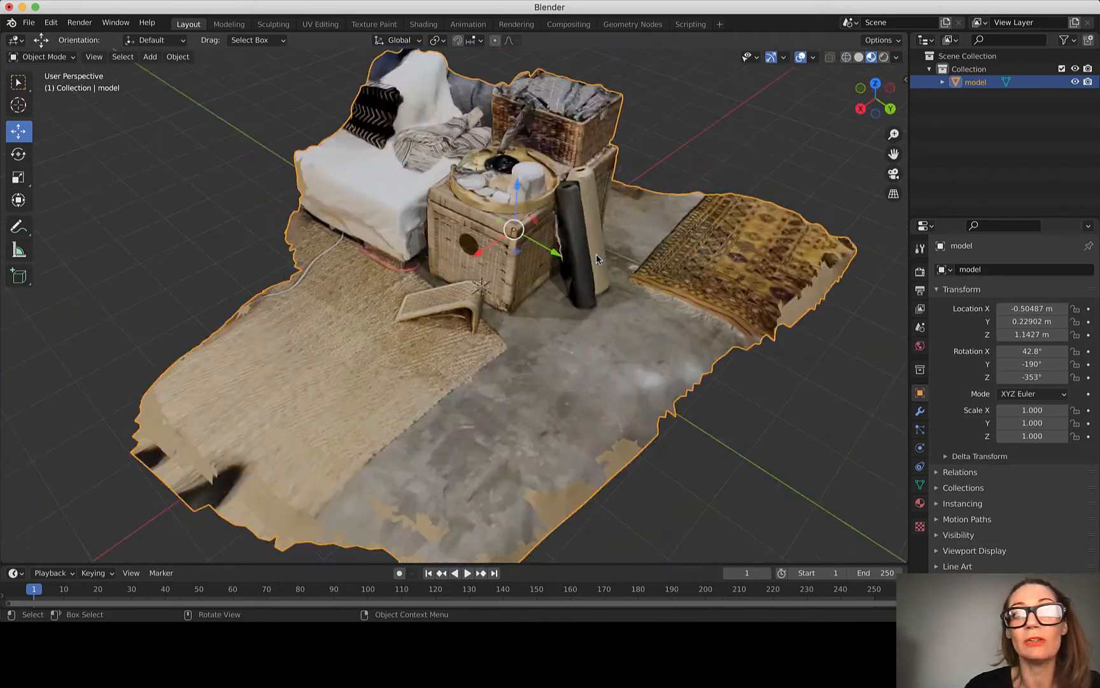
scroll(596, 255, right, 10)
scroll(596, 255, up, 5)
scroll(596, 255, left, 10)
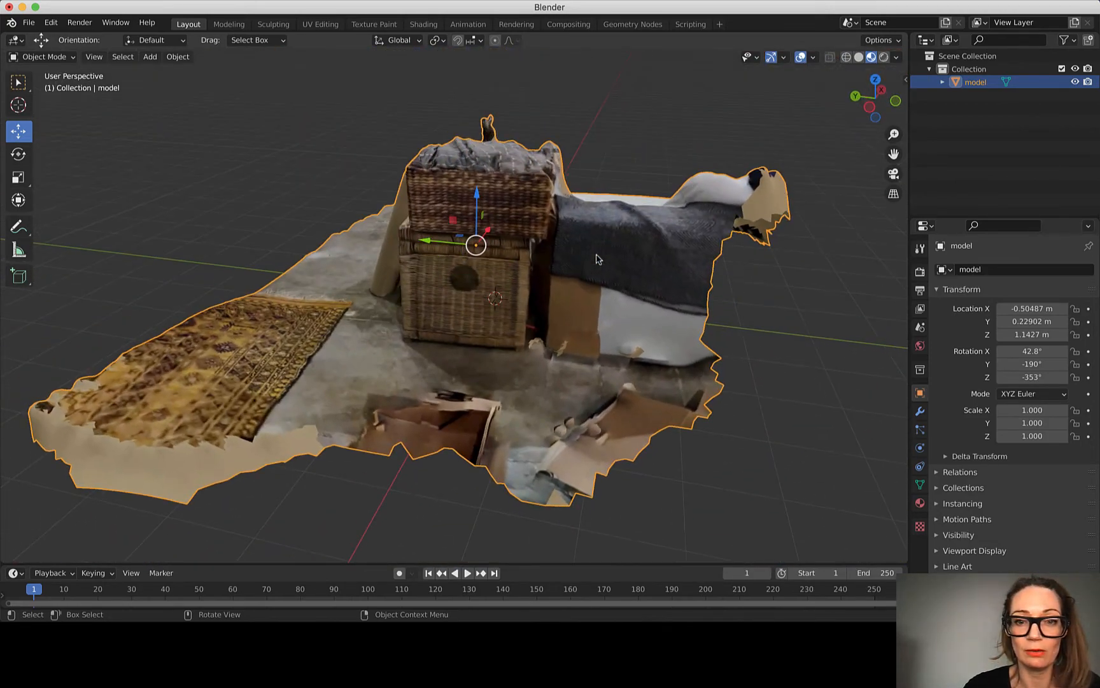
scroll(596, 254, right, 15)
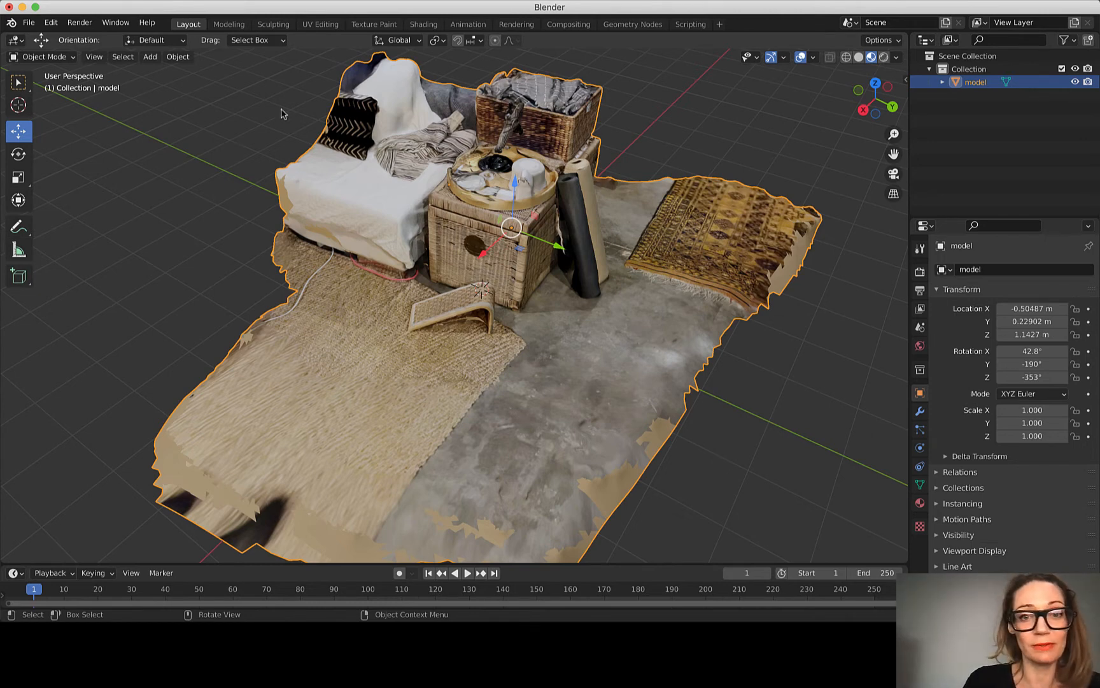
Step: Check the export options and open the Add-ons section of the program preferences
click(29, 23)
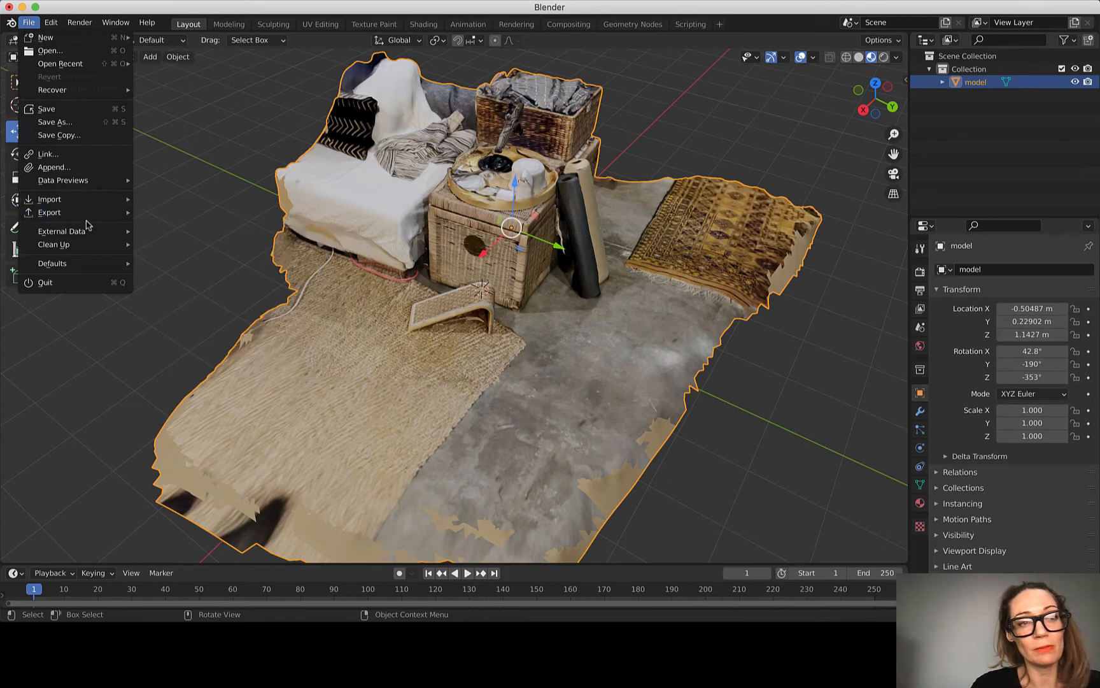
mouse_move(115, 214)
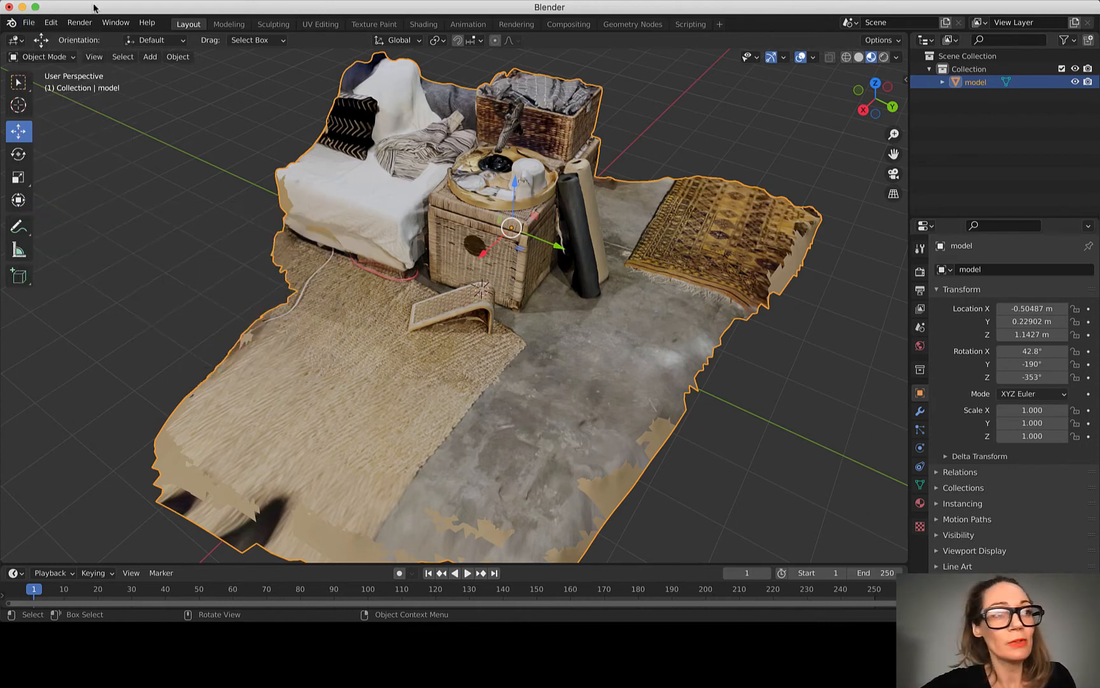
click(51, 25)
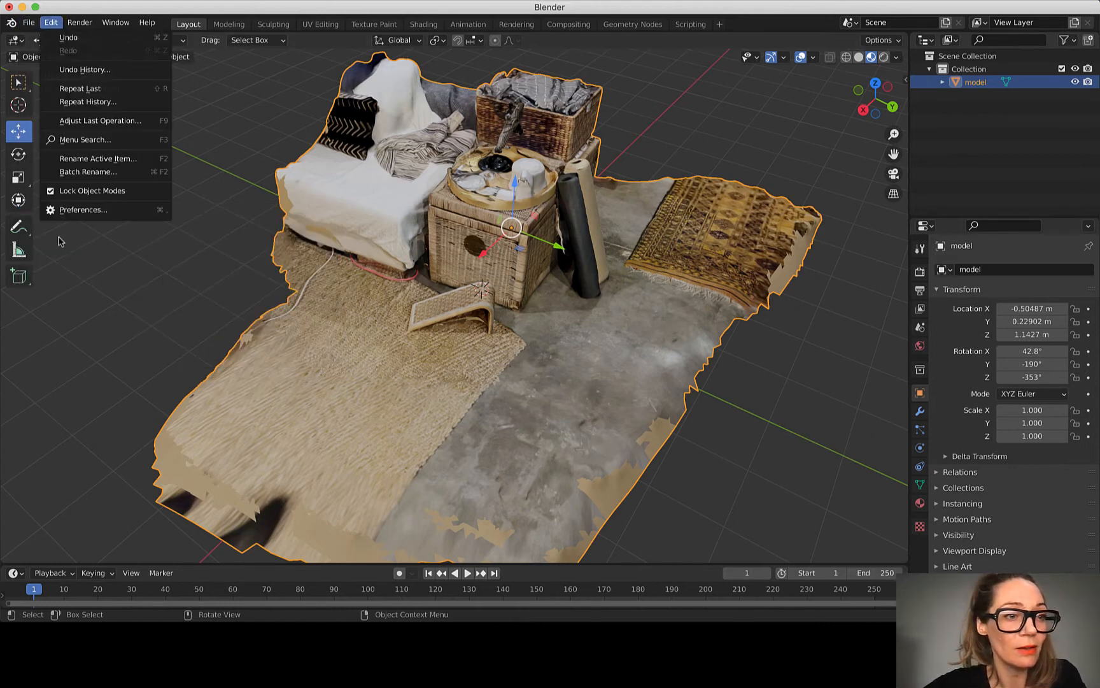
click(75, 210)
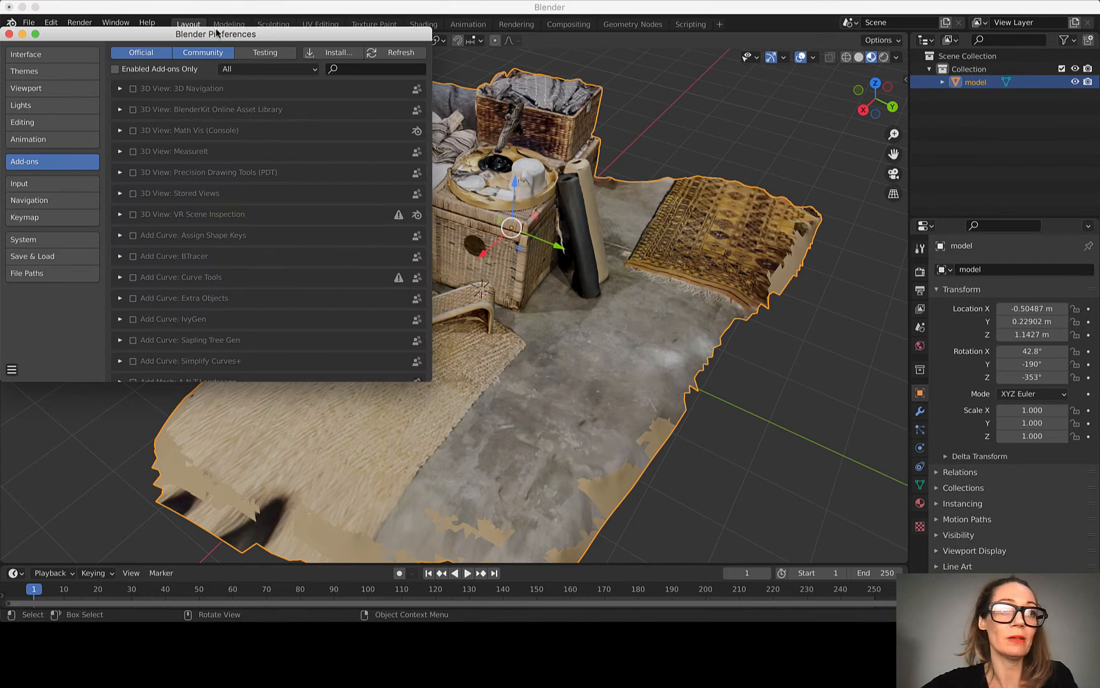
drag(217, 32, 391, 60)
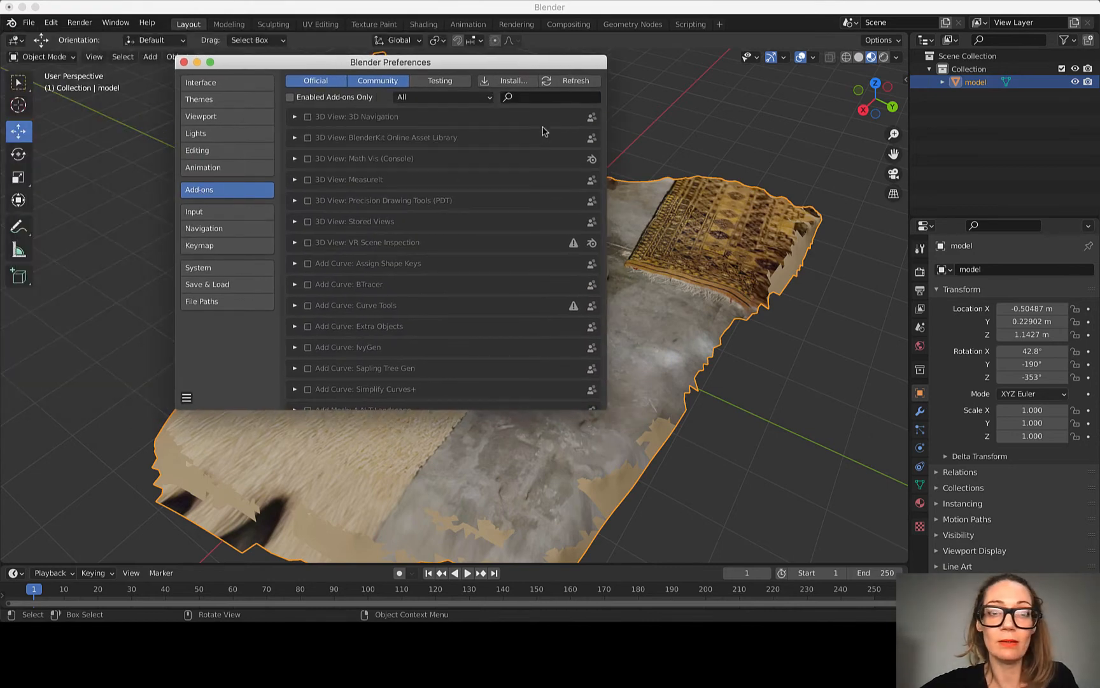
Step: Search the add-ons for "glt" and make sure Import-Export: glTF 2.0 format is enabled
click(525, 99)
text(gltf)
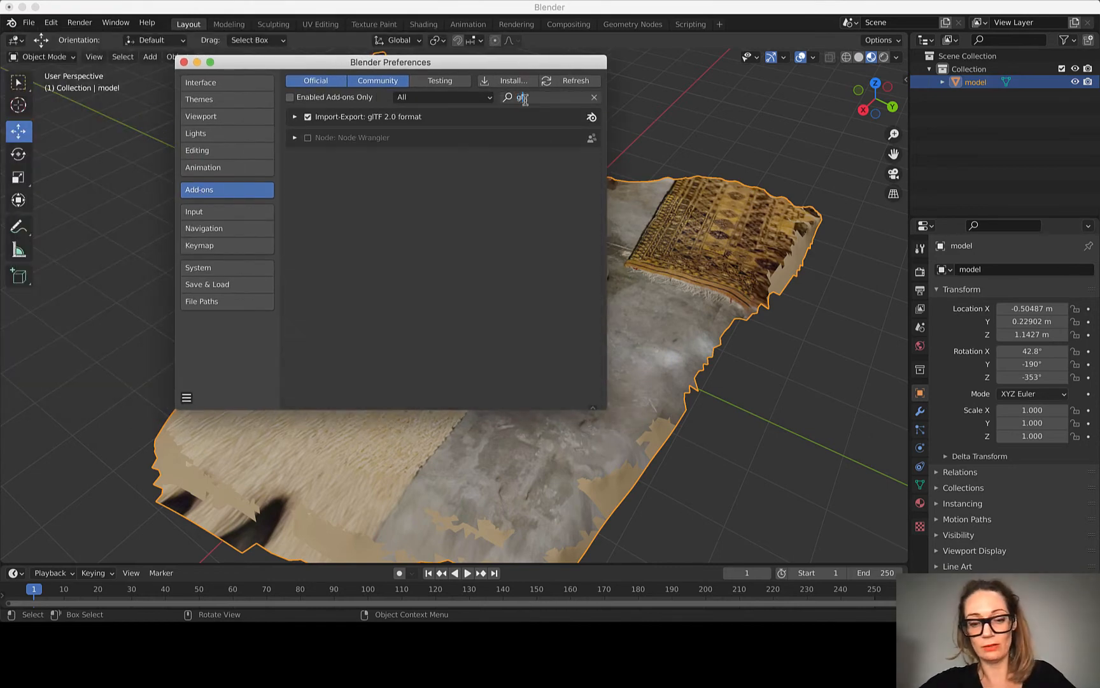
text(t)
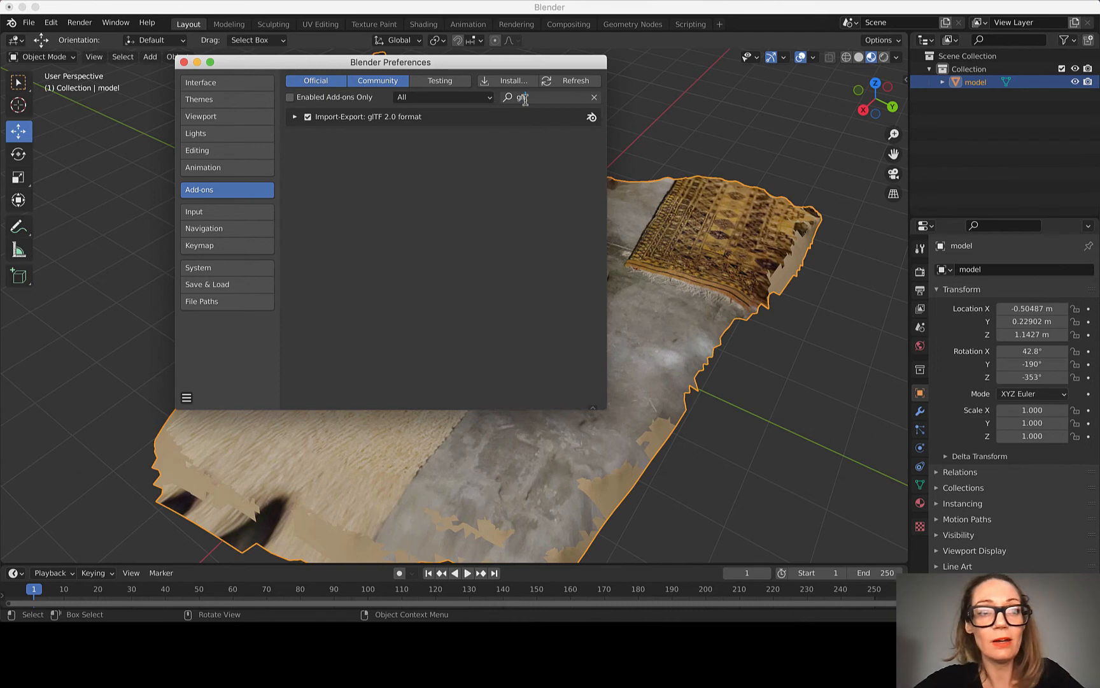
click(307, 118)
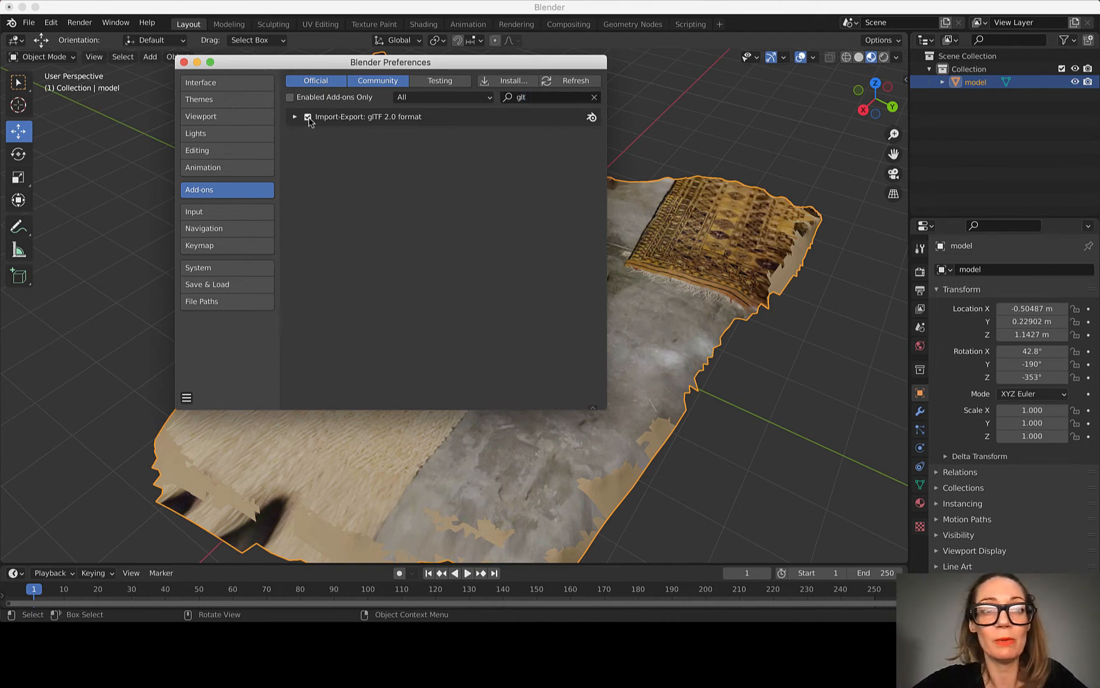
click(308, 118)
click(308, 118)
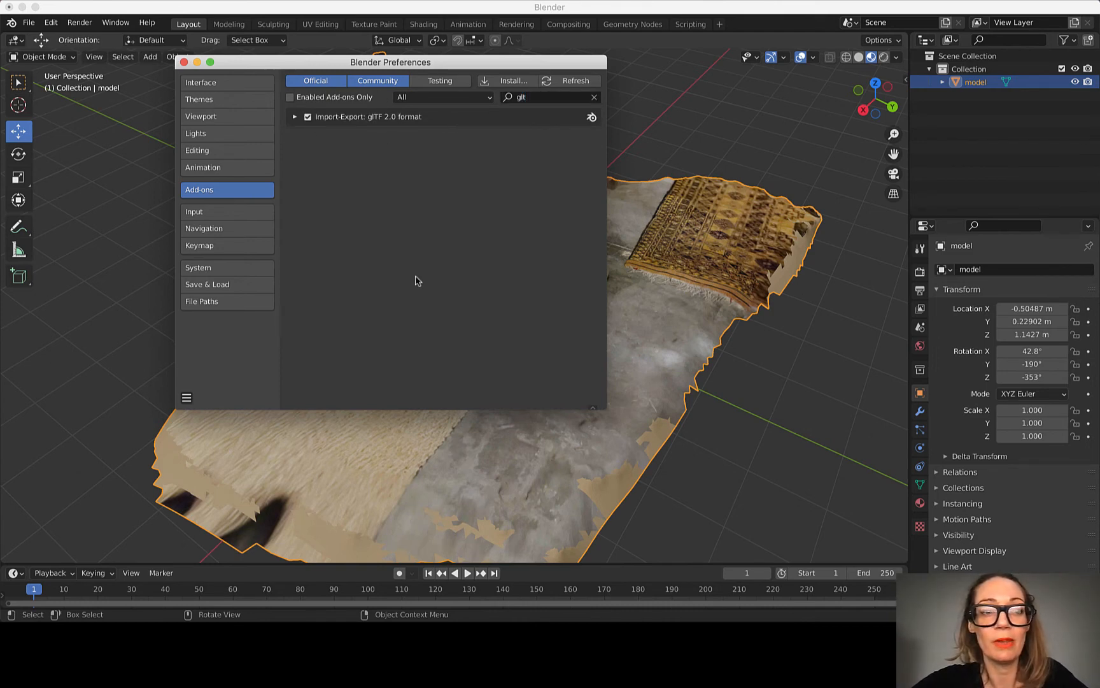
Step: Save the preferences and close their window
click(185, 400)
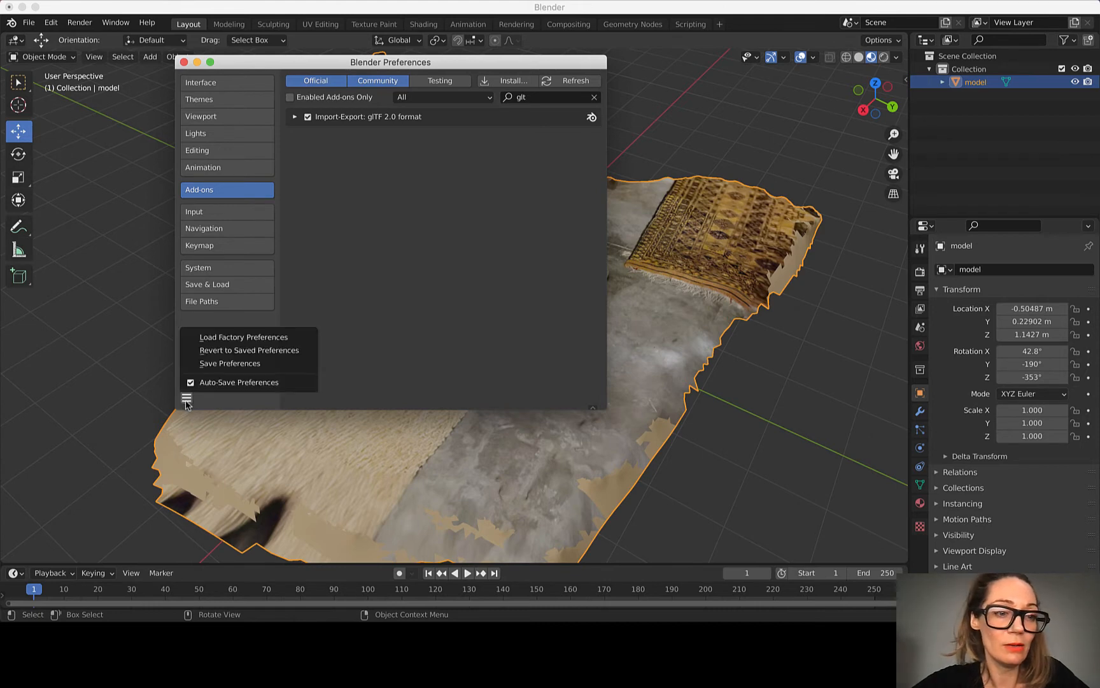
click(235, 366)
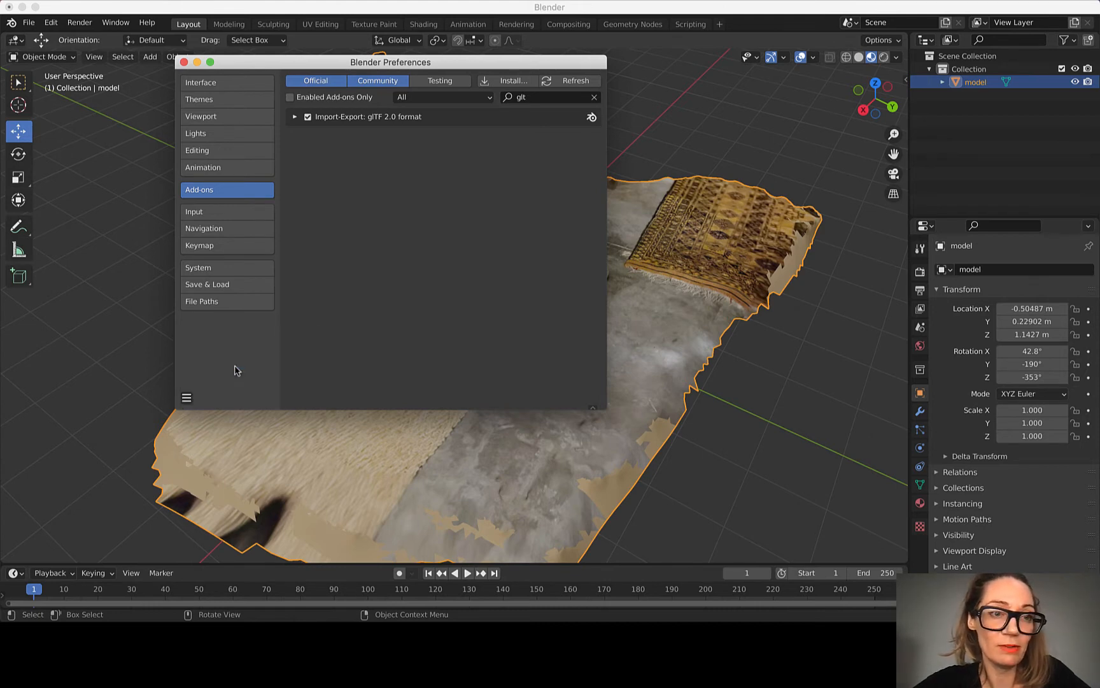
click(184, 62)
Step: Check the export formats again and revisit the entry for the program preferences
click(29, 22)
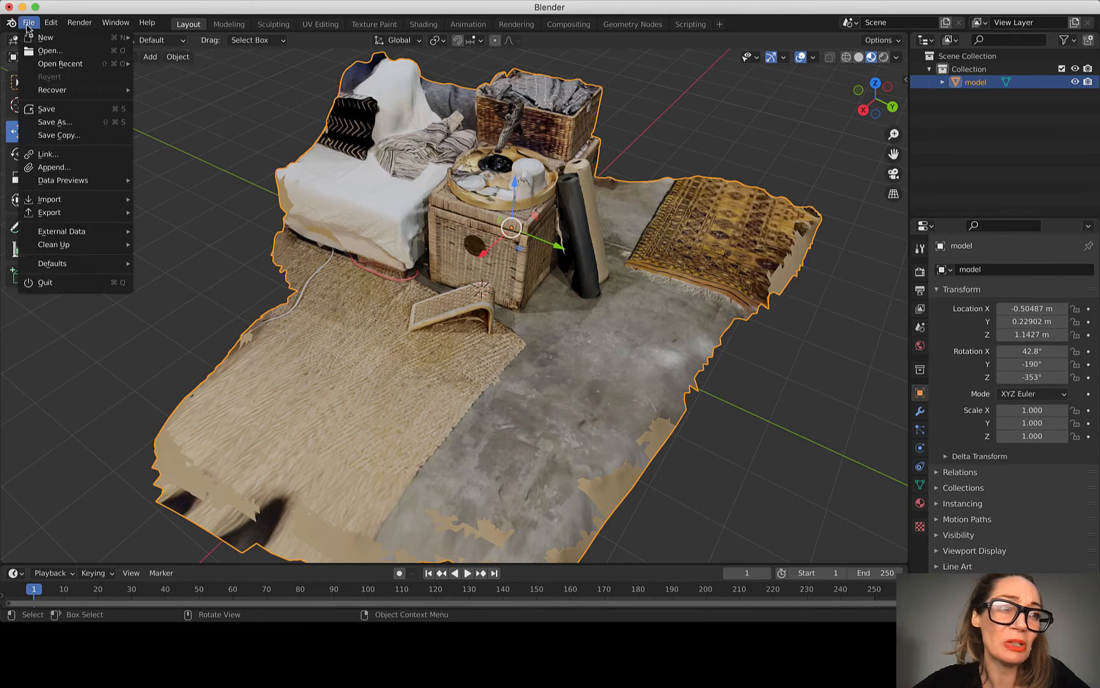
mouse_move(78, 219)
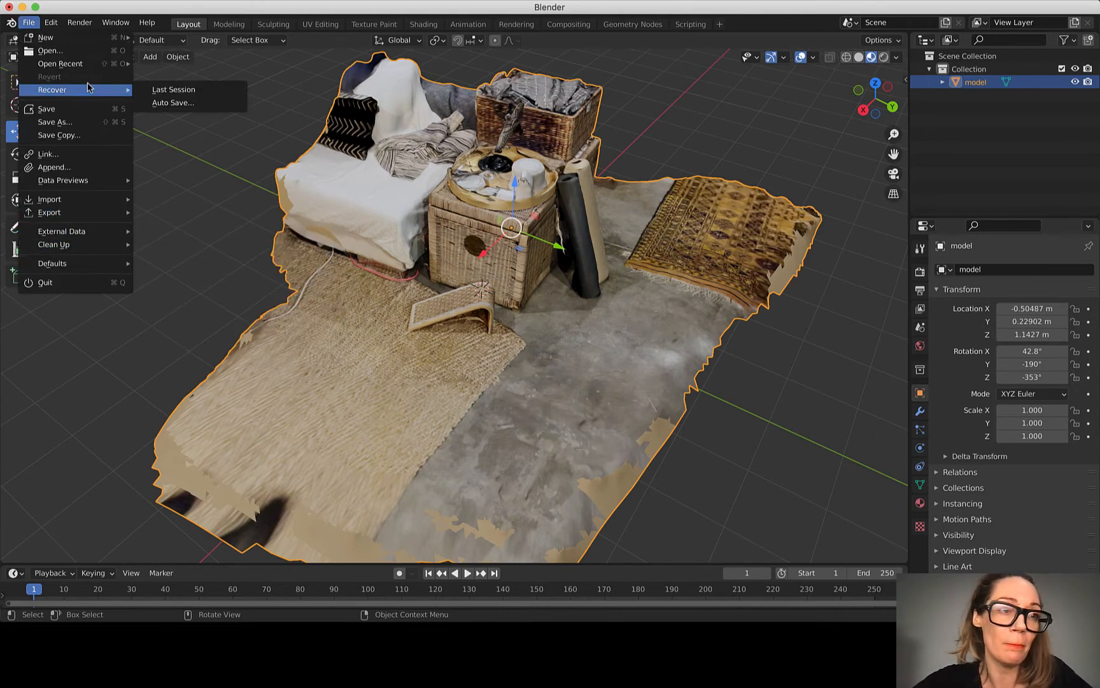
click(32, 22)
mouse_move(54, 215)
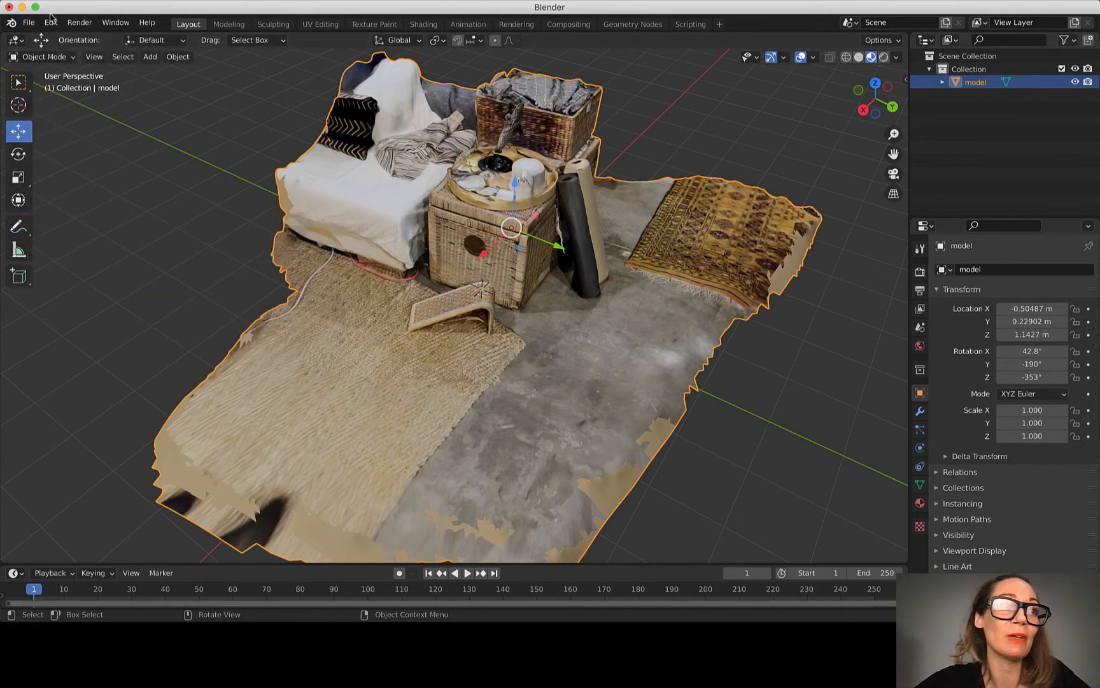
click(51, 22)
click(74, 211)
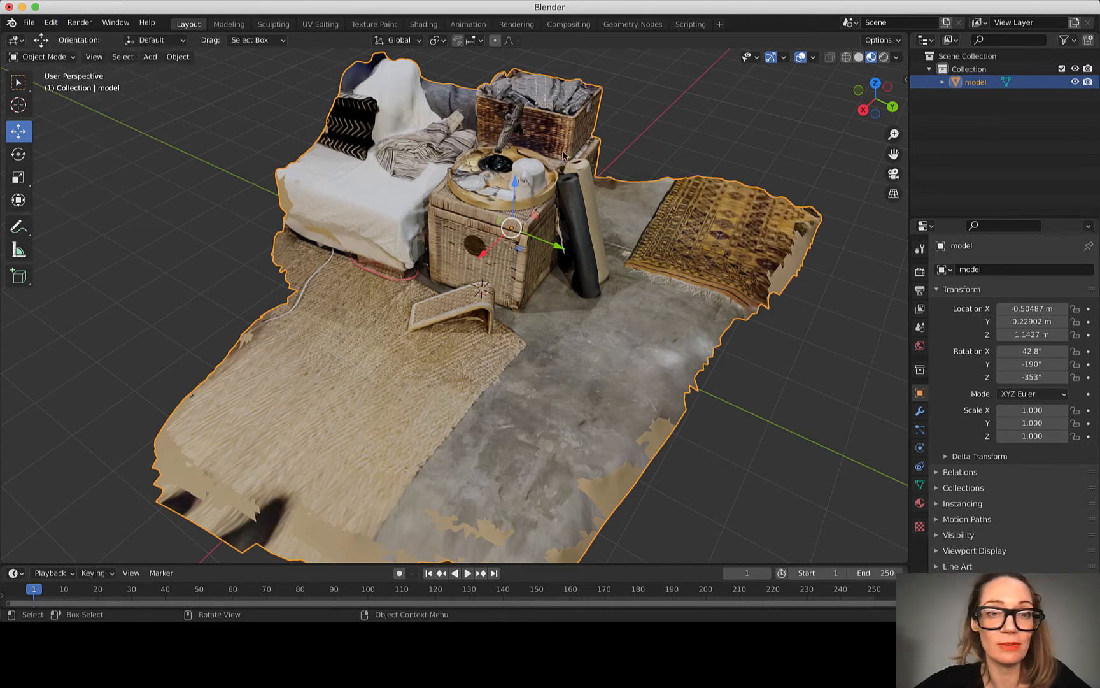
Step: Search the add-ons for "obj" to check the Import-Export: Wavefront OBJ format add-on, and close the preferences
click(372, 74)
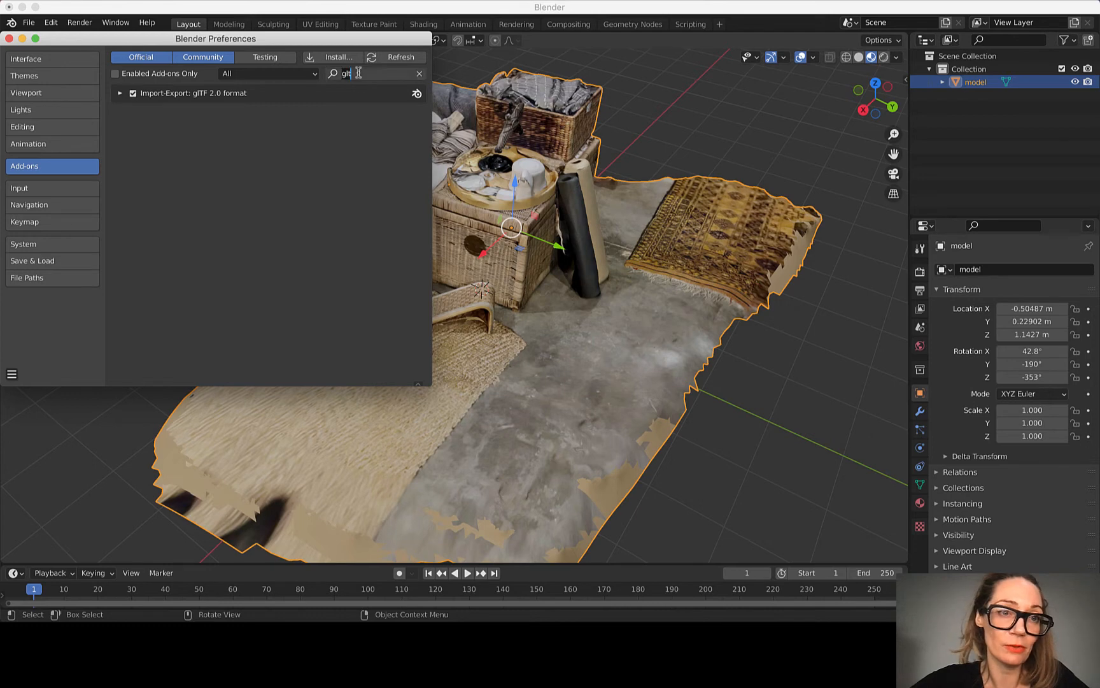
drag(358, 73, 310, 72)
text(o)
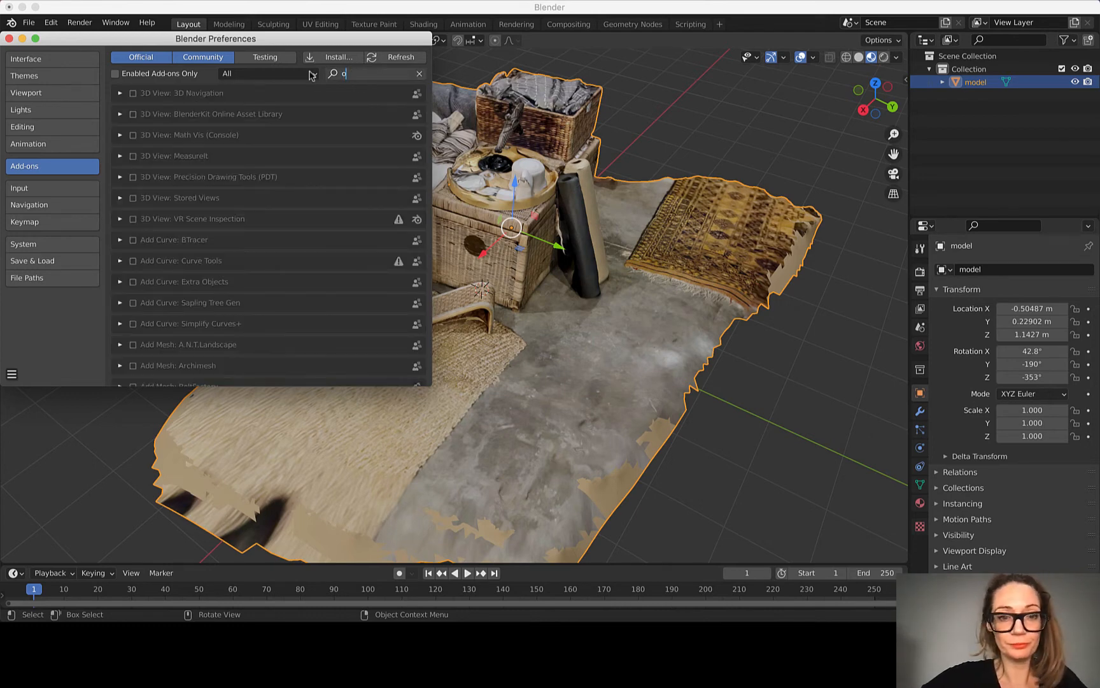
text(bj)
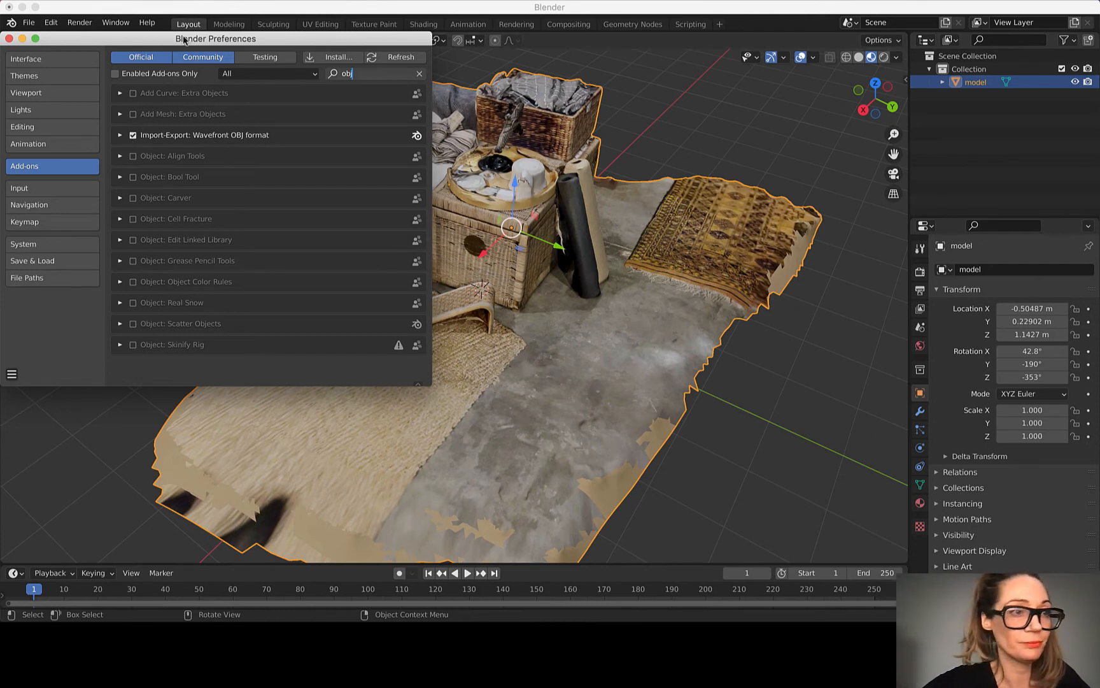
click(9, 39)
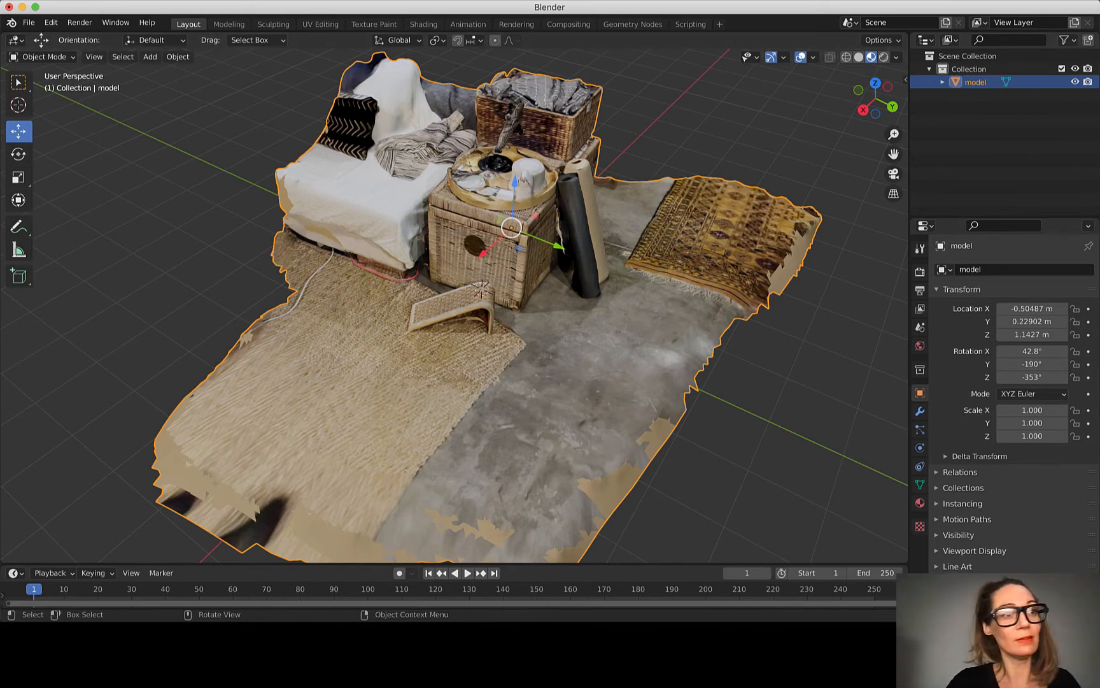
Step: Start a glTF 2.0 export of the model and enlarge the export file window so all its options fit
click(29, 26)
mouse_move(54, 213)
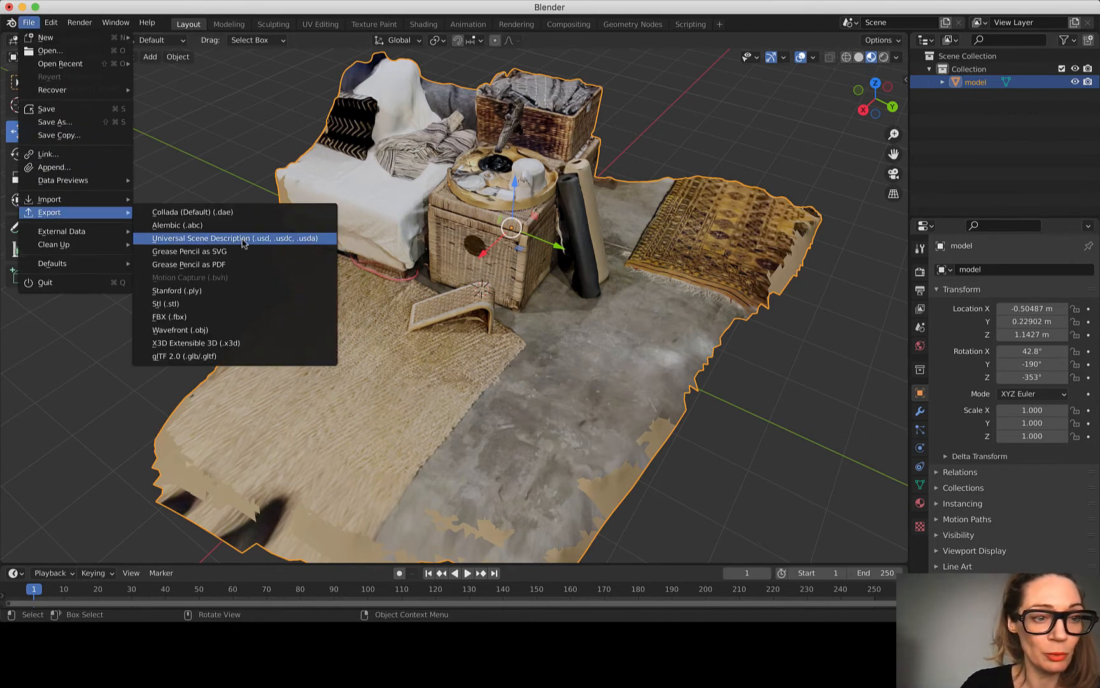
click(220, 360)
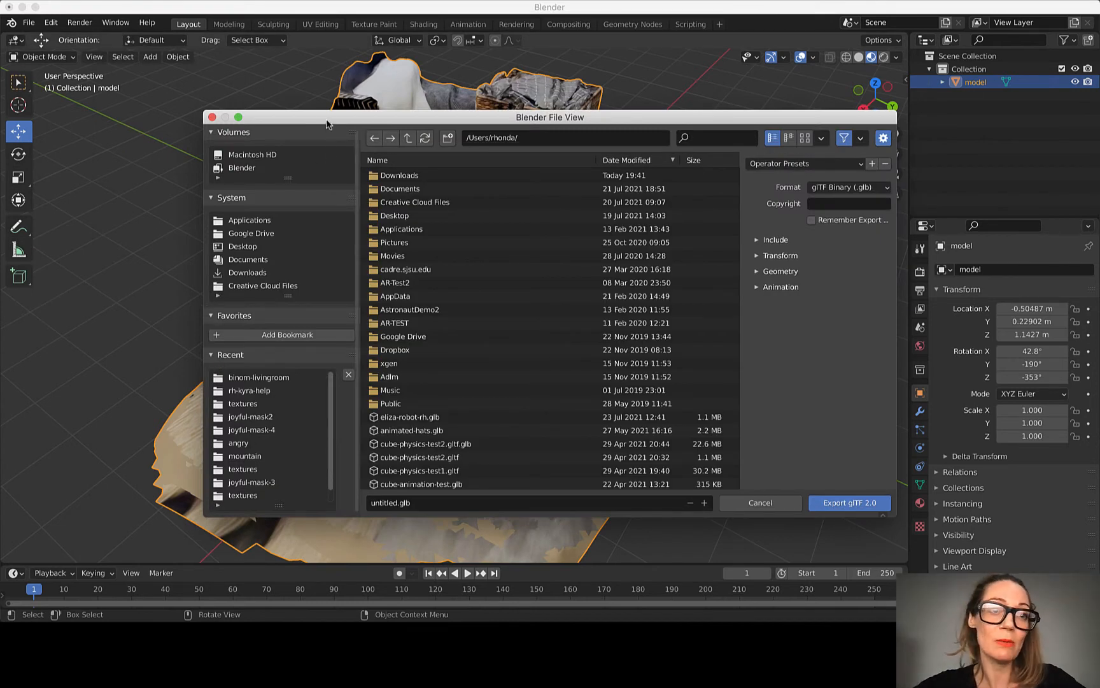
drag(327, 125, 256, 45)
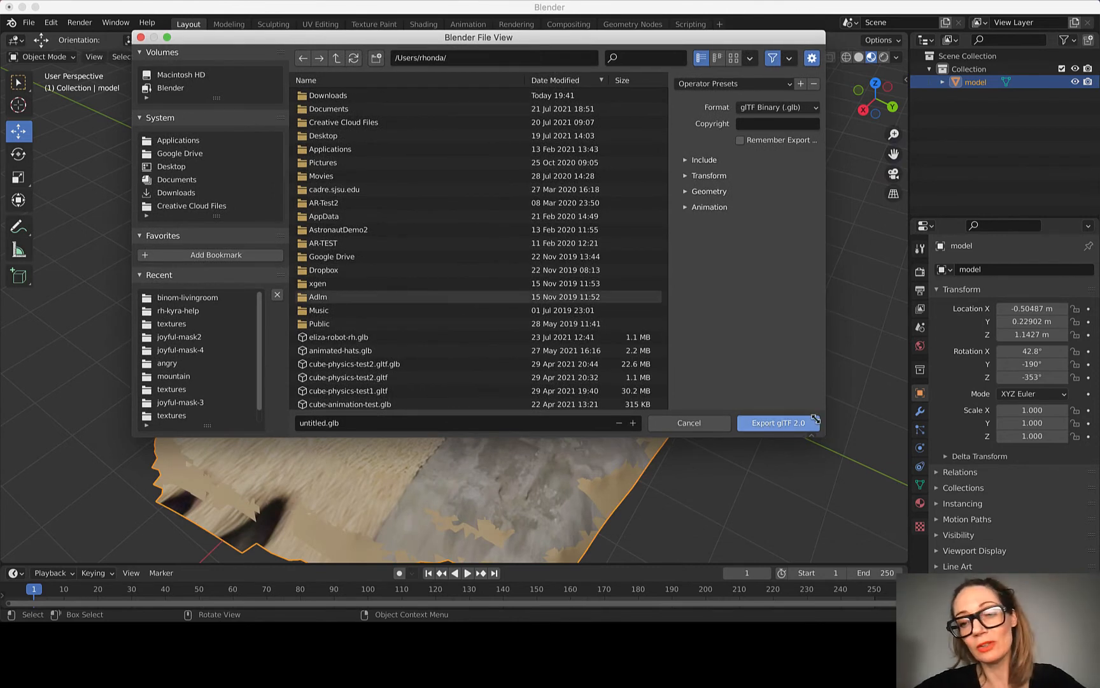
drag(819, 439, 965, 555)
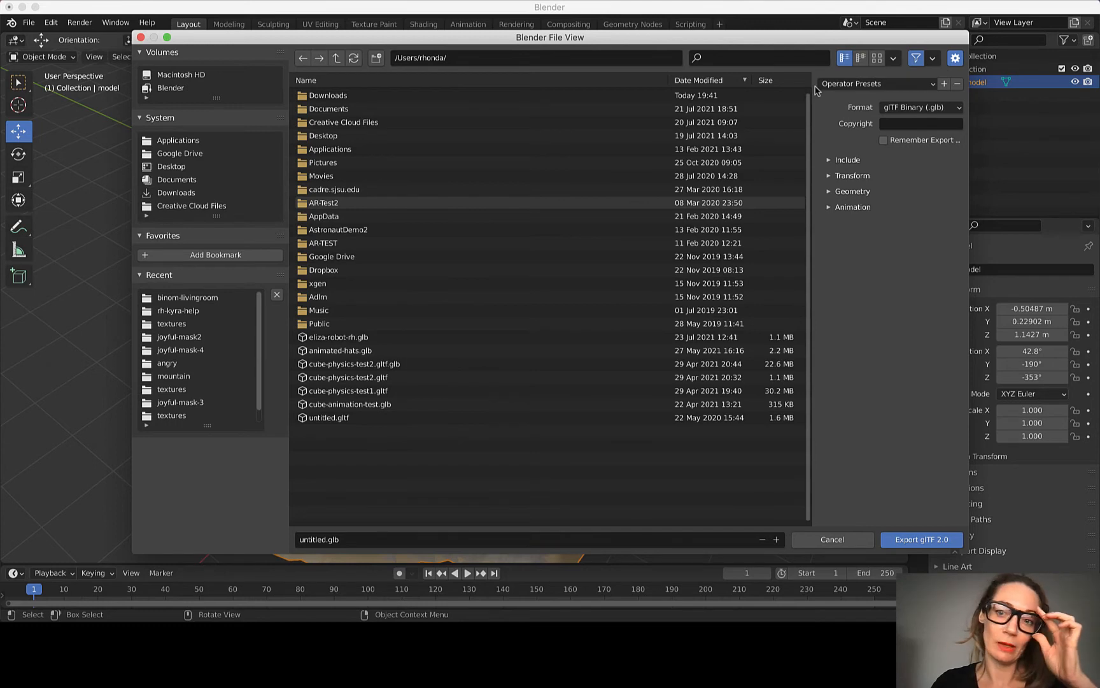
drag(803, 44, 753, 33)
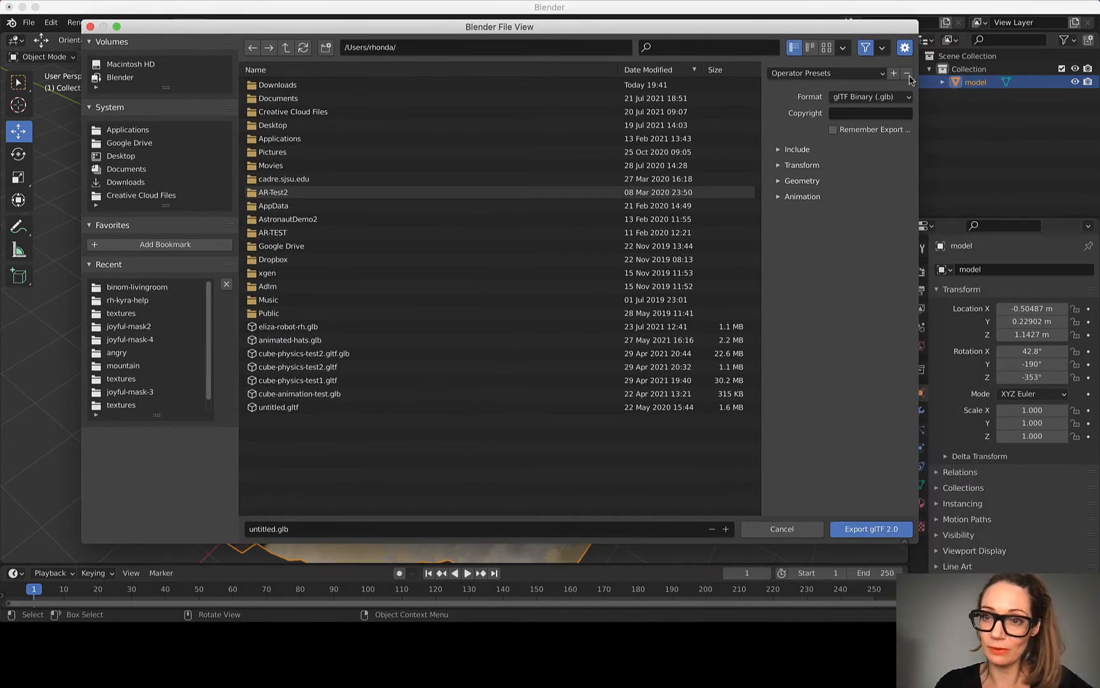
Step: Set the export format to glTF Embedded (.gltf), limited to Selected Objects, and expand the Include, Transform and Geometry options
click(854, 96)
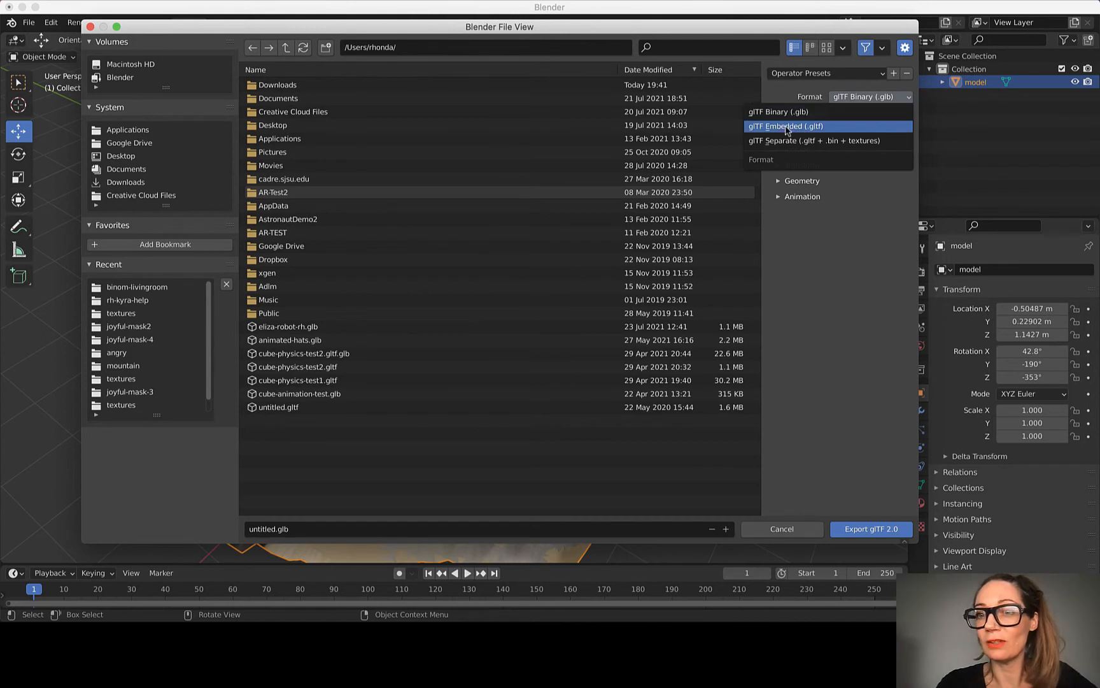
click(787, 129)
click(779, 150)
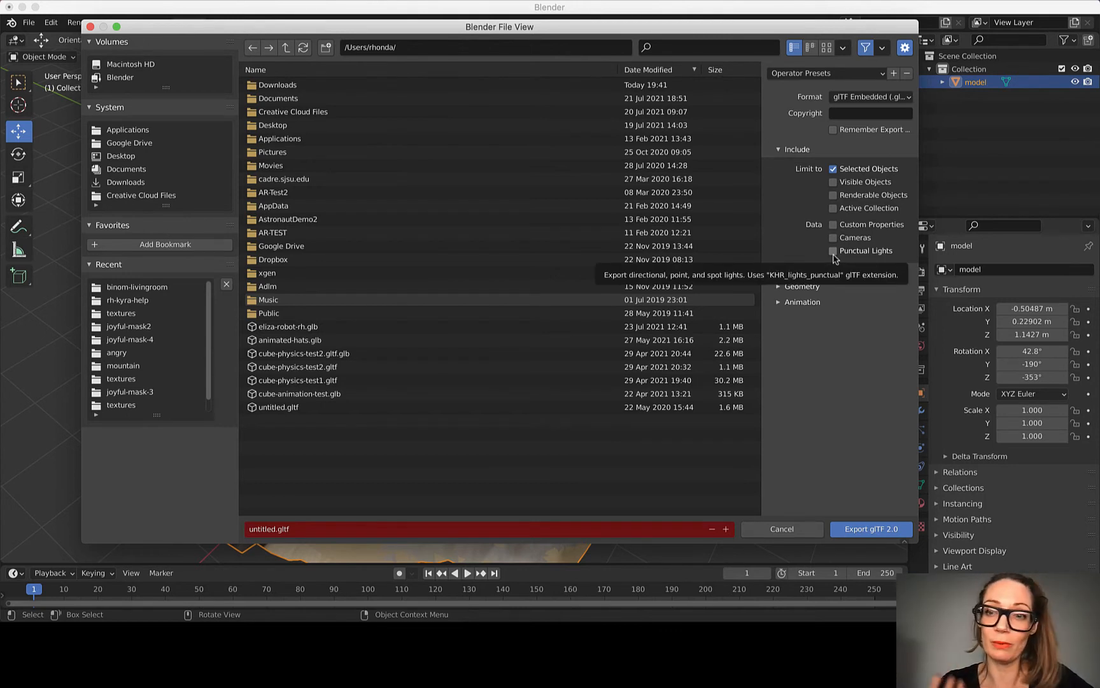
click(783, 271)
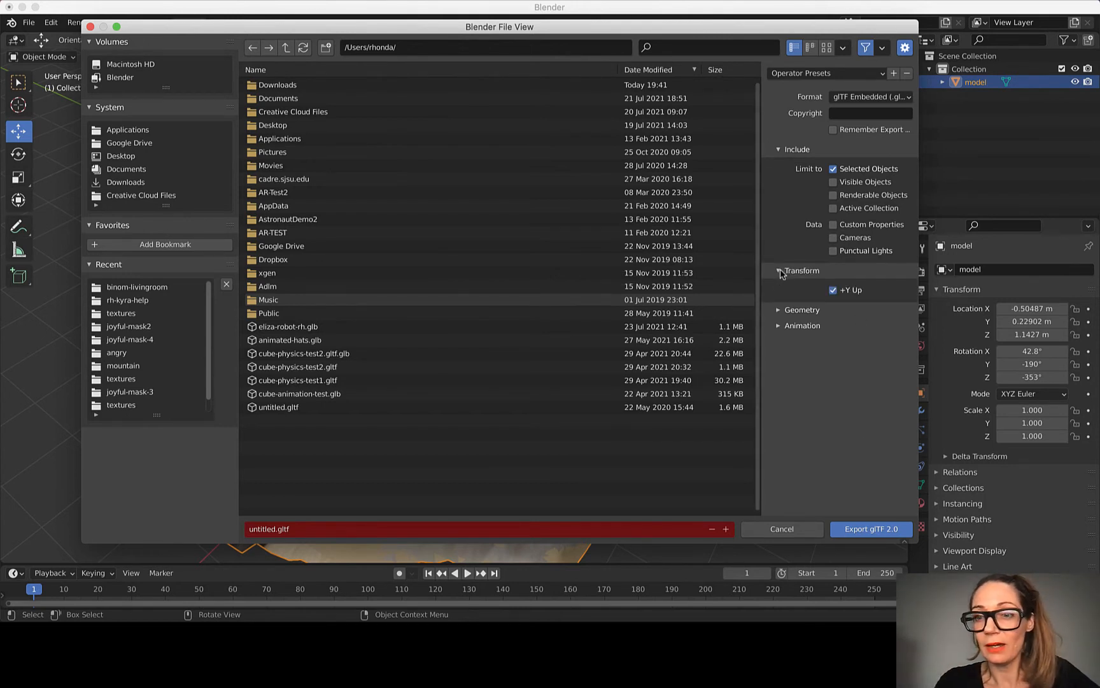
click(785, 310)
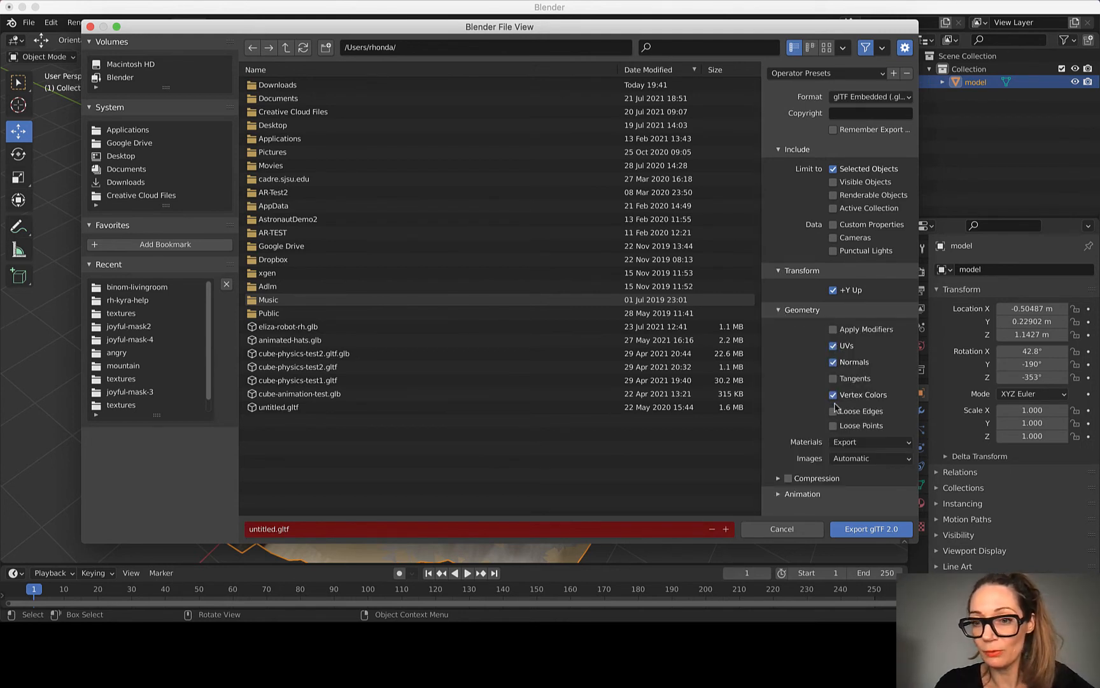
Step: Exclude Animation, Shape Keys and Skinning from the glTF export
click(778, 494)
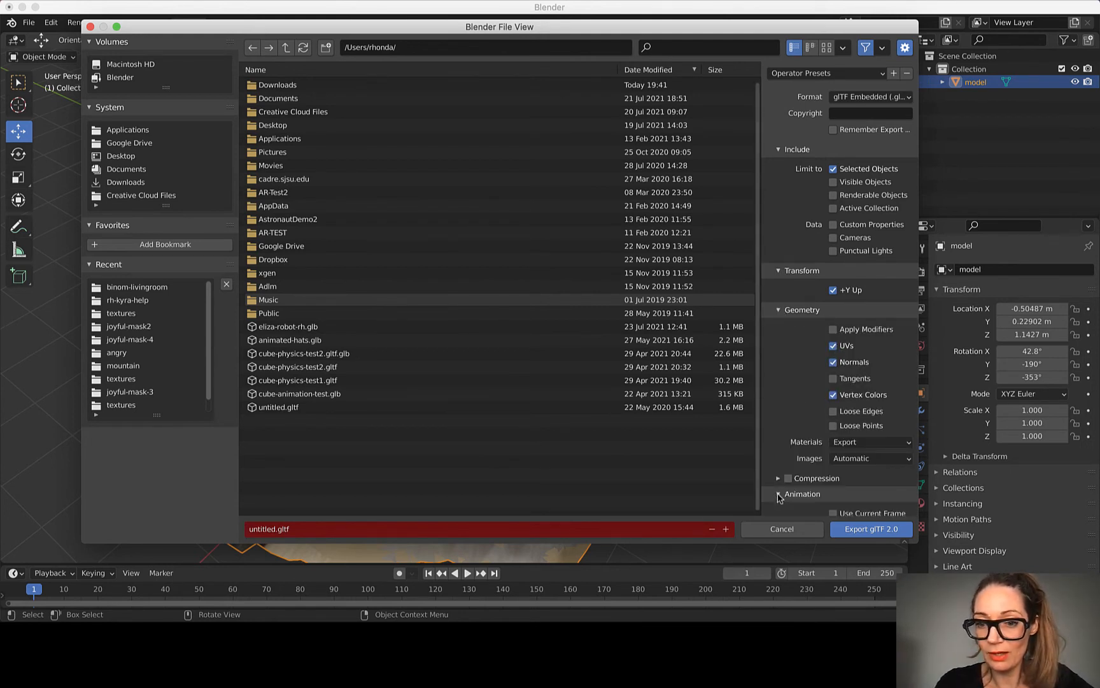
scroll(789, 450, down, 2)
click(788, 477)
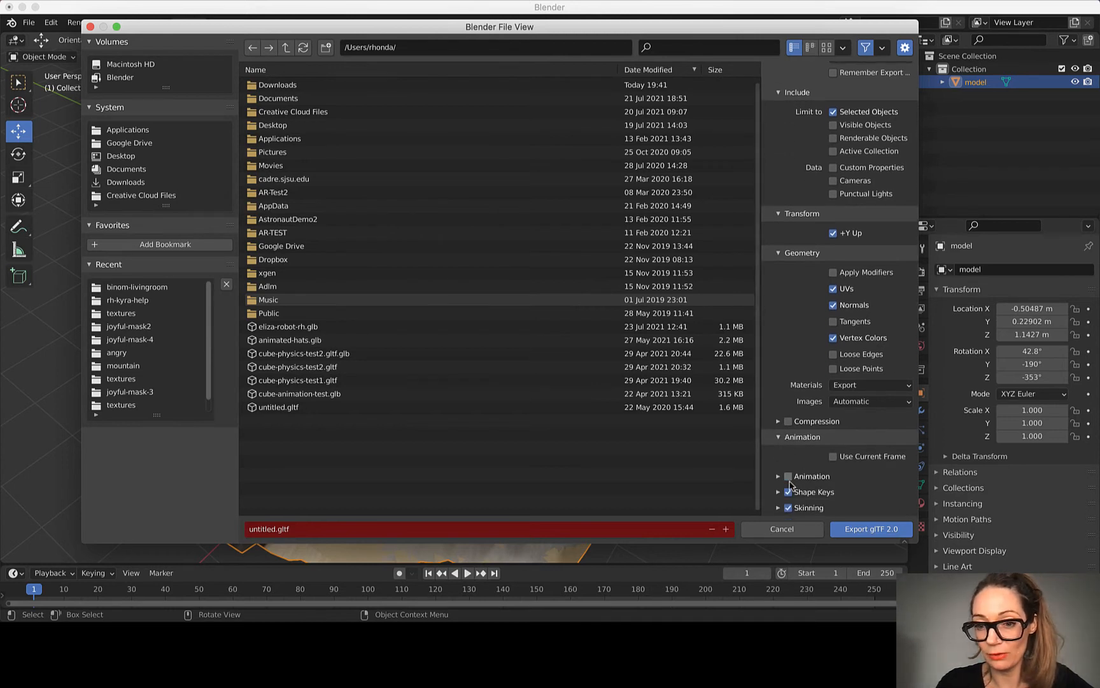
drag(788, 495, 790, 508)
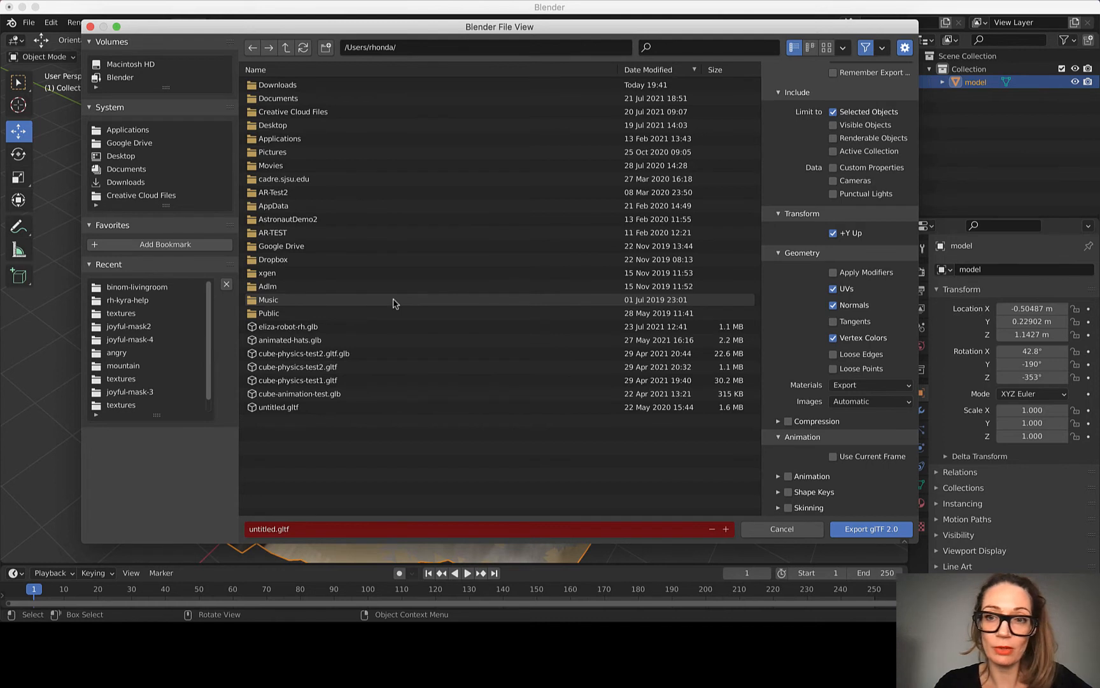
Step: Name the export file rh-binom-livingroom.gltf
click(261, 528)
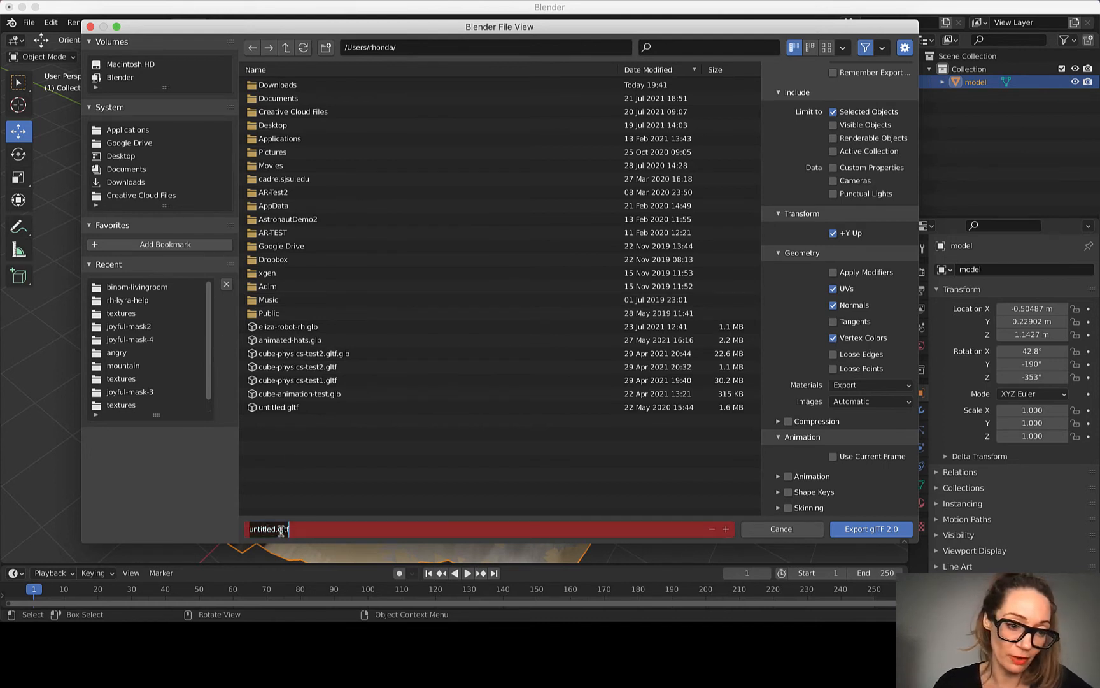
click(278, 530)
drag(278, 529, 216, 529)
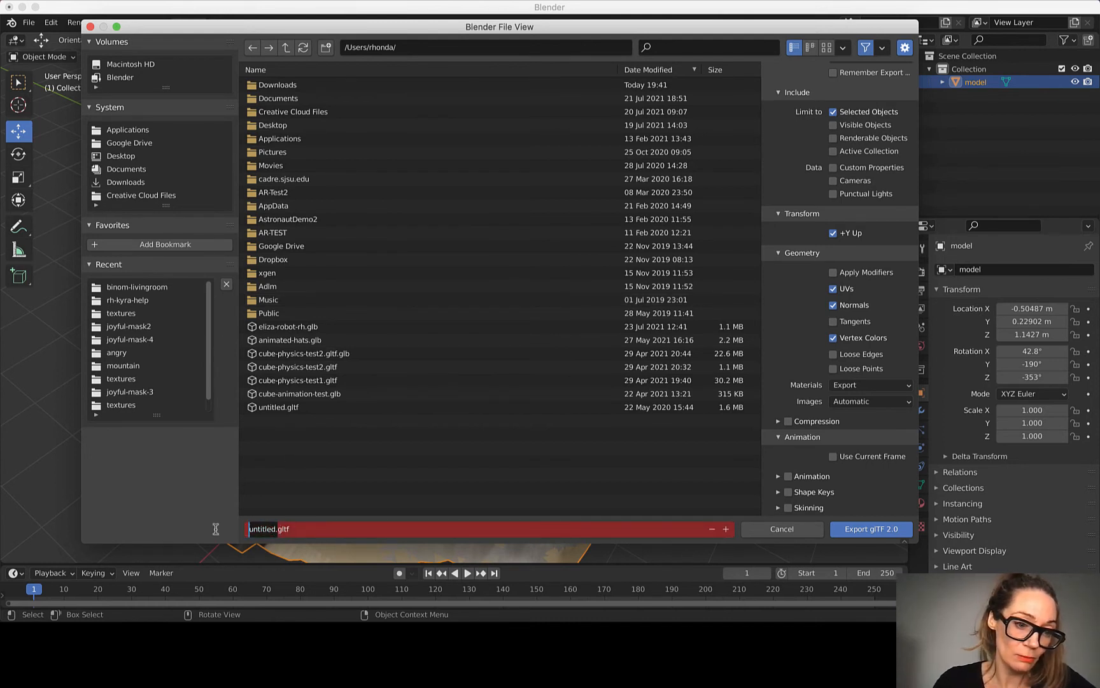
key(Right)
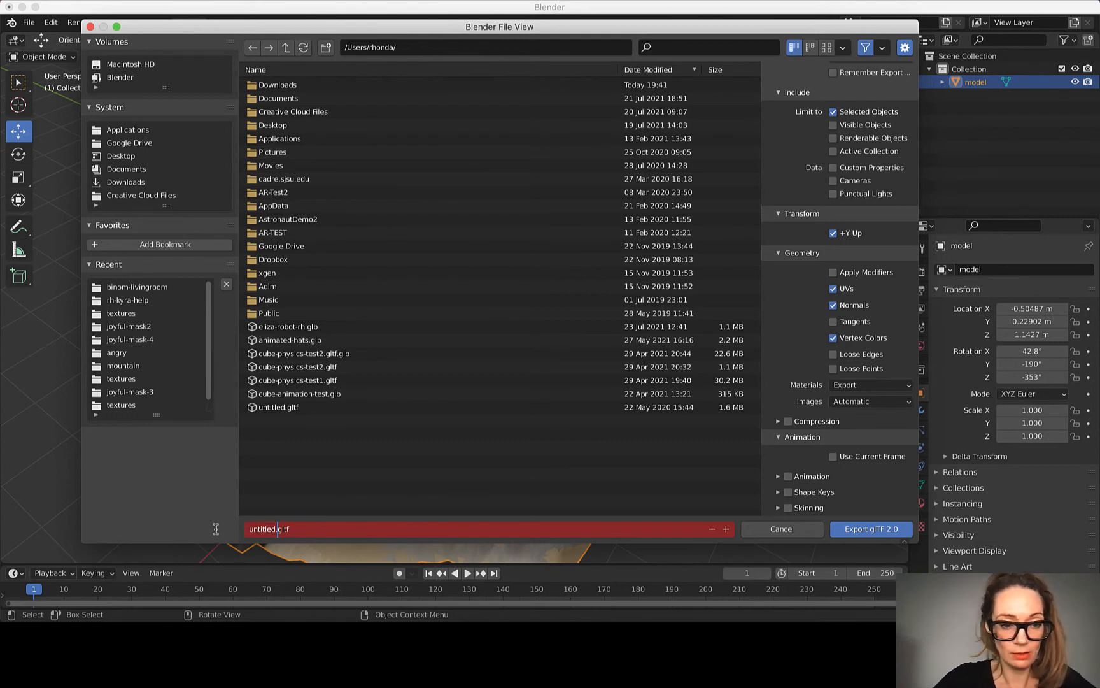
key(BackSpace)
key(BackSpace)
key(BackSpace)
key(BackSpace)
key(BackSpace)
key(BackSpace)
key(BackSpace)
key(BackSpace)
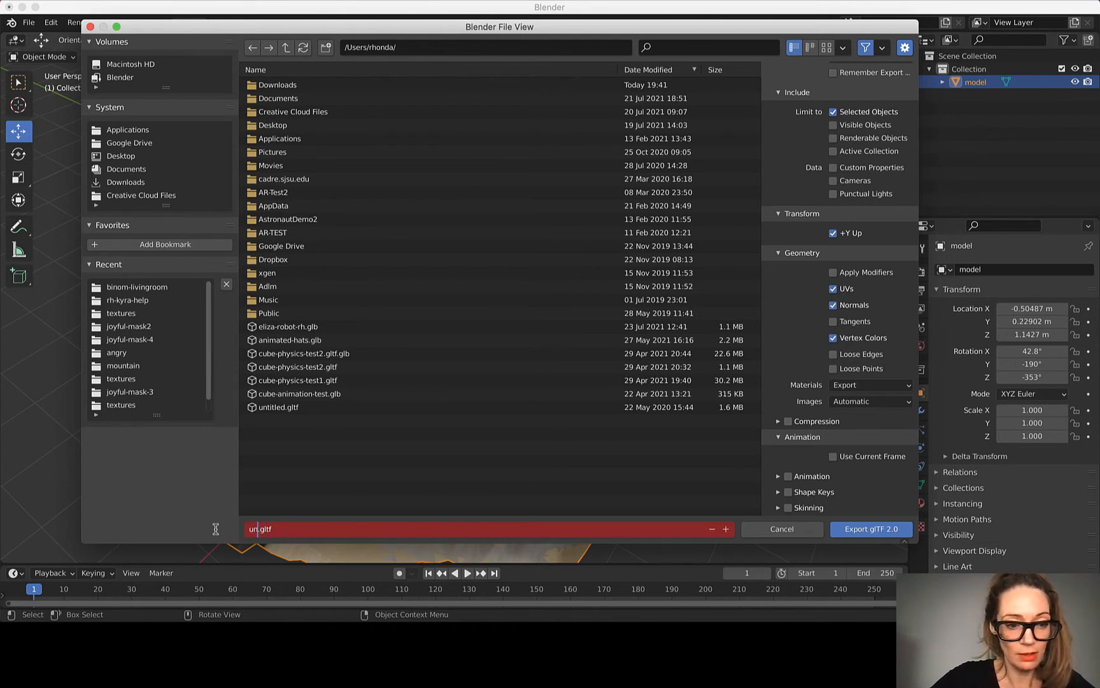
text(rh)
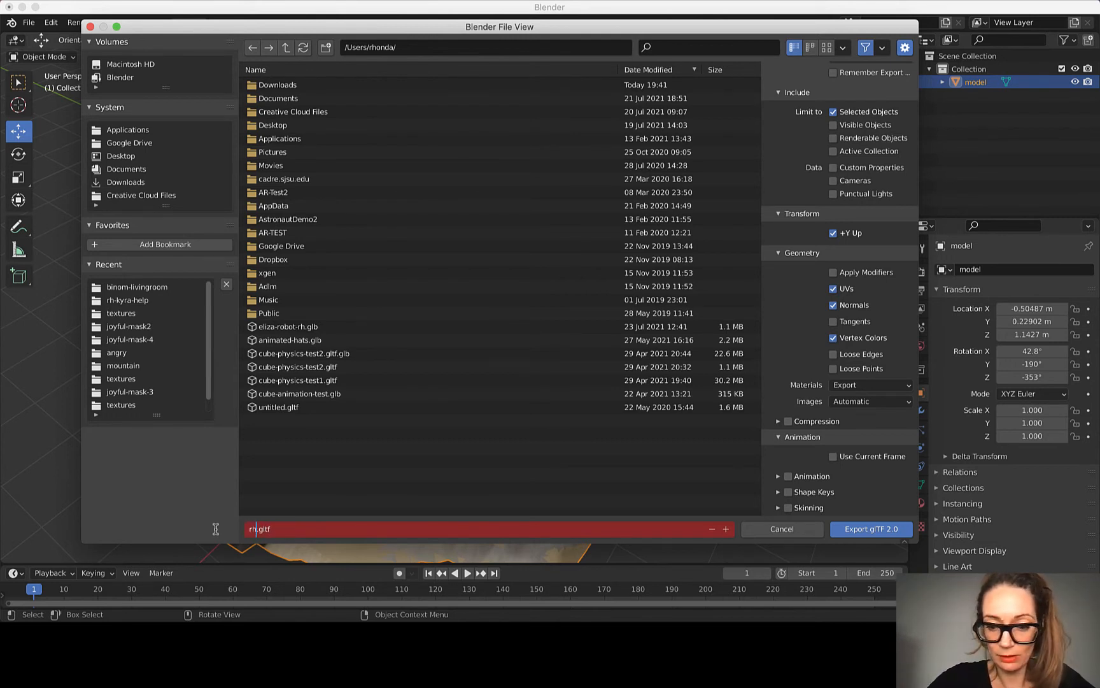
text(-binom)
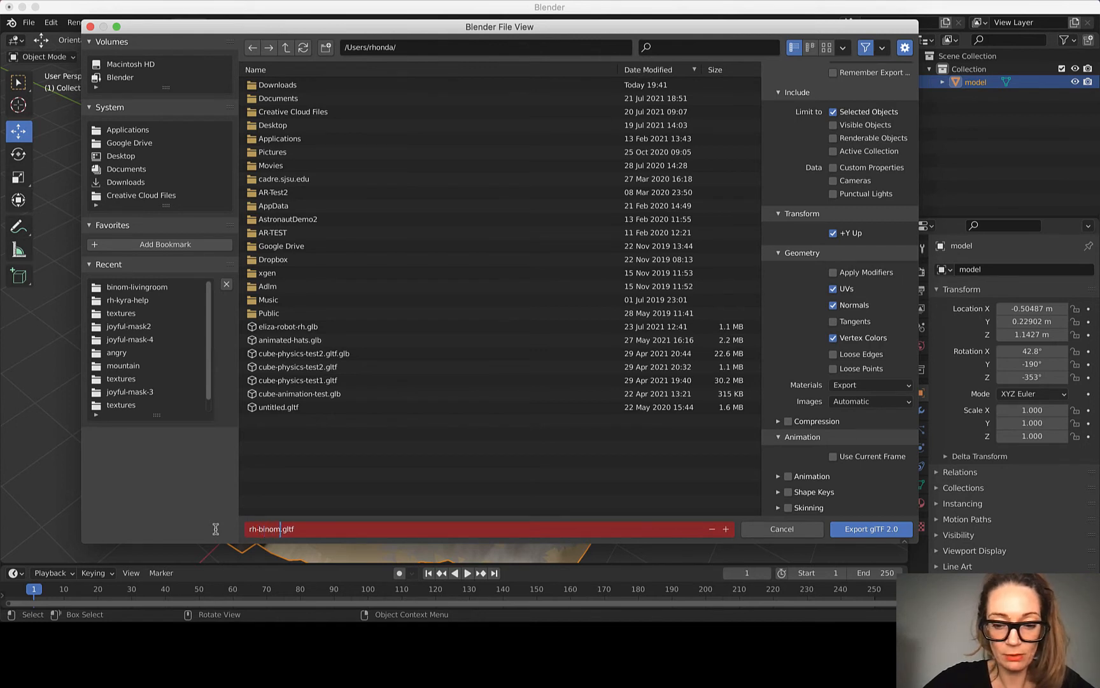
text(-livingroom)
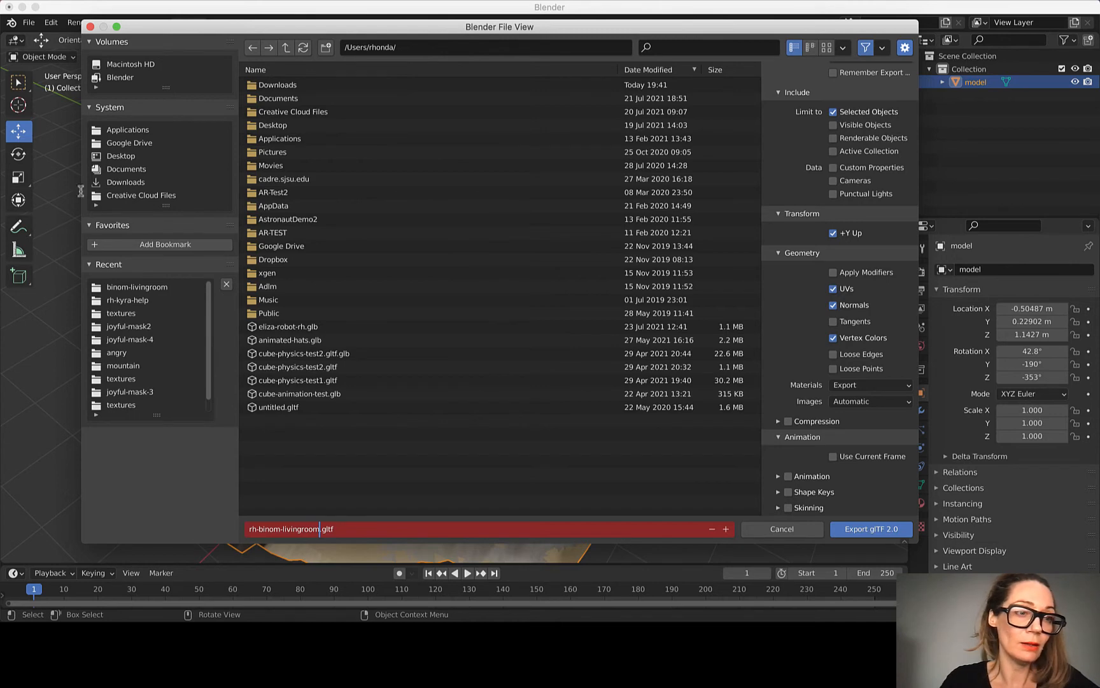
Step: Export the glTF into the binom-livingroom folder in Downloads and check the exported file's details in Finder
click(127, 183)
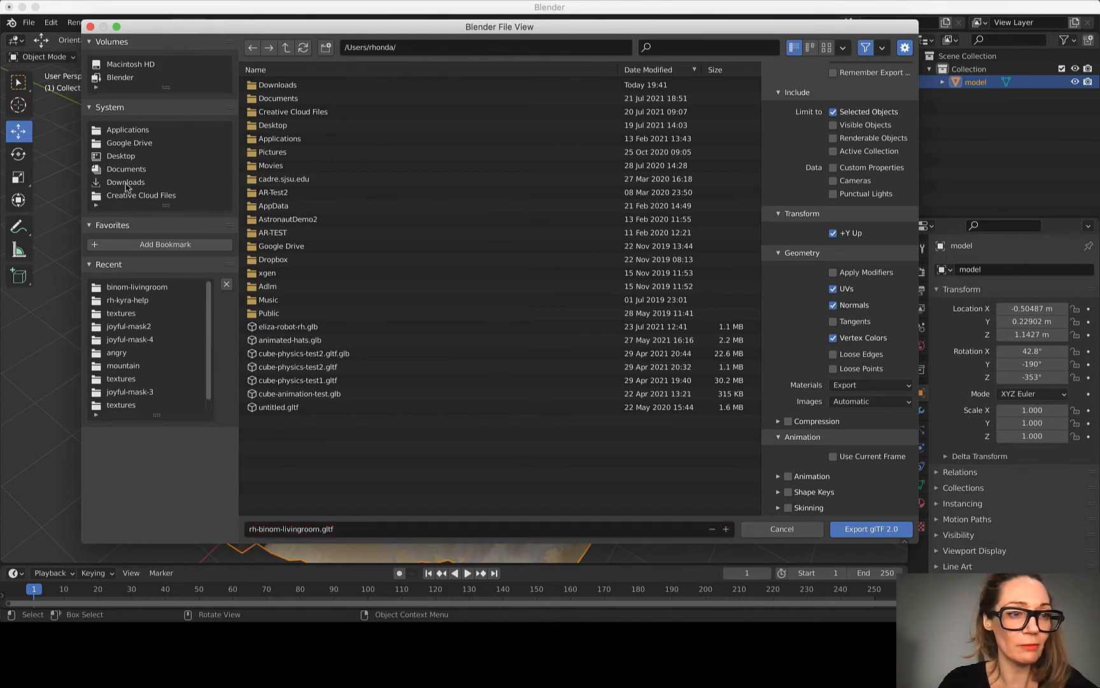
click(127, 183)
double_click(280, 85)
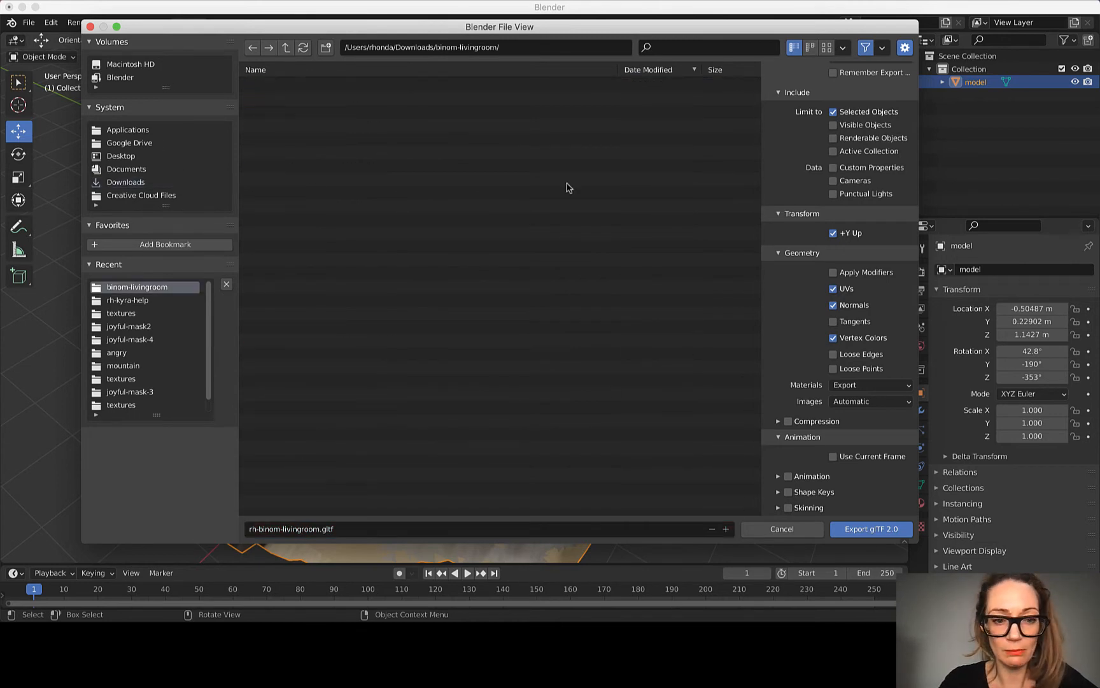
click(878, 529)
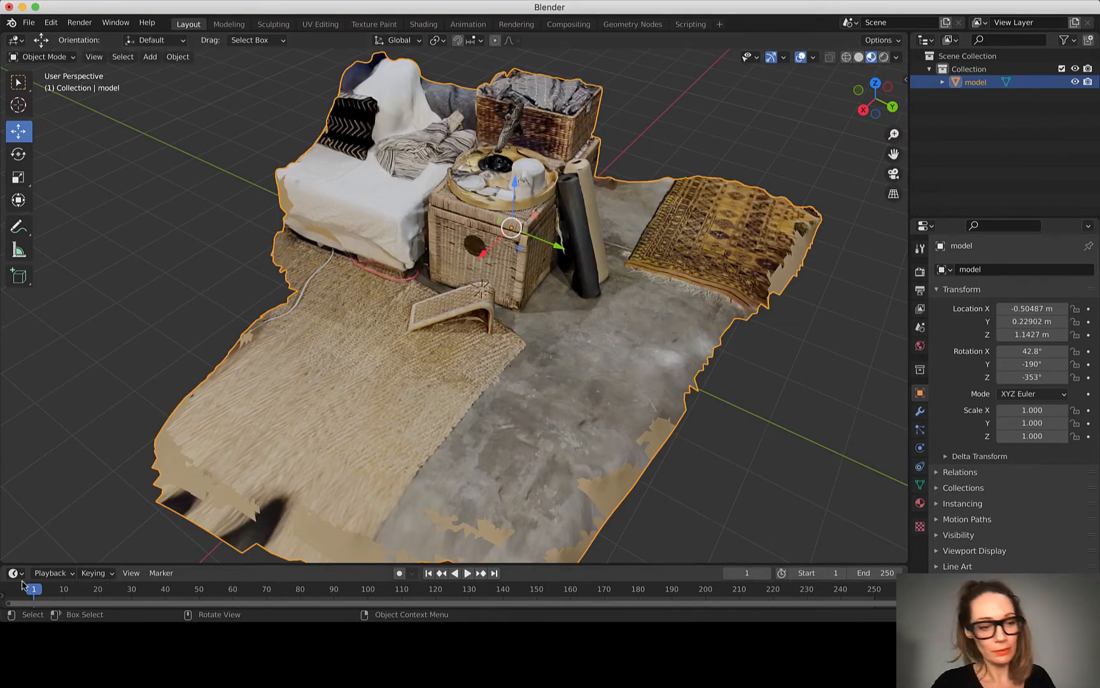
click(60, 640)
click(526, 153)
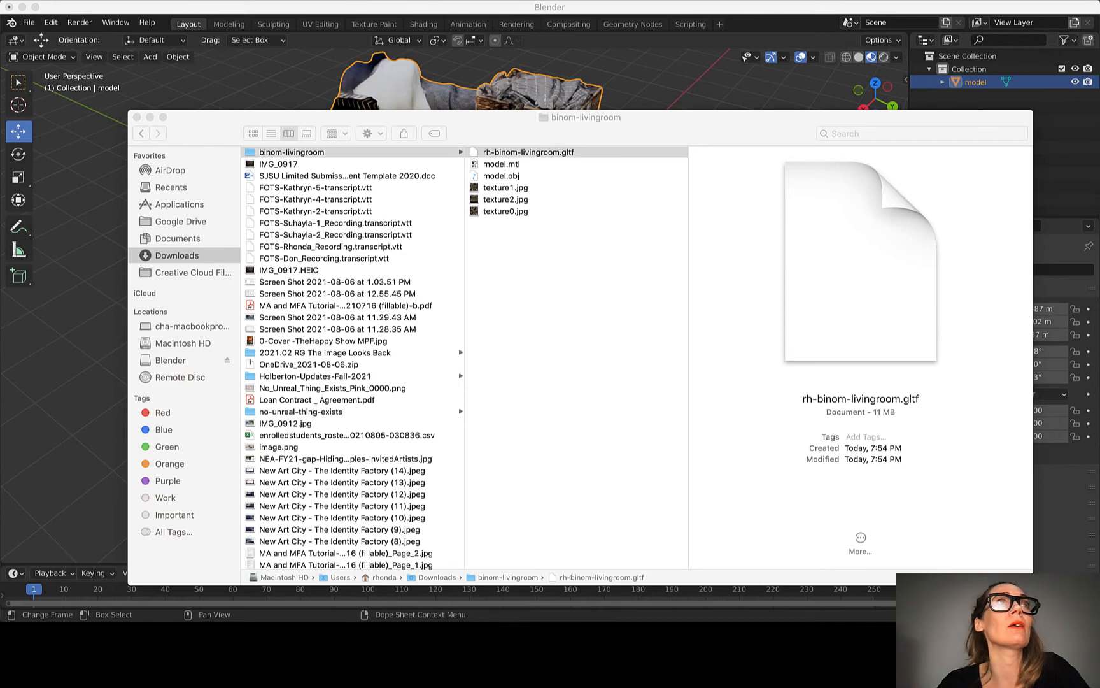
Step: Switch to the New Art City Gallery Editor in the browser and examine the Performance Budget of the binominale-rh-ba room
mouse_move(296, 1)
mouse_down()
mouse_move(296, 35)
mouse_move(381, 176)
mouse_move(297, 49)
mouse_move(289, 17)
mouse_up()
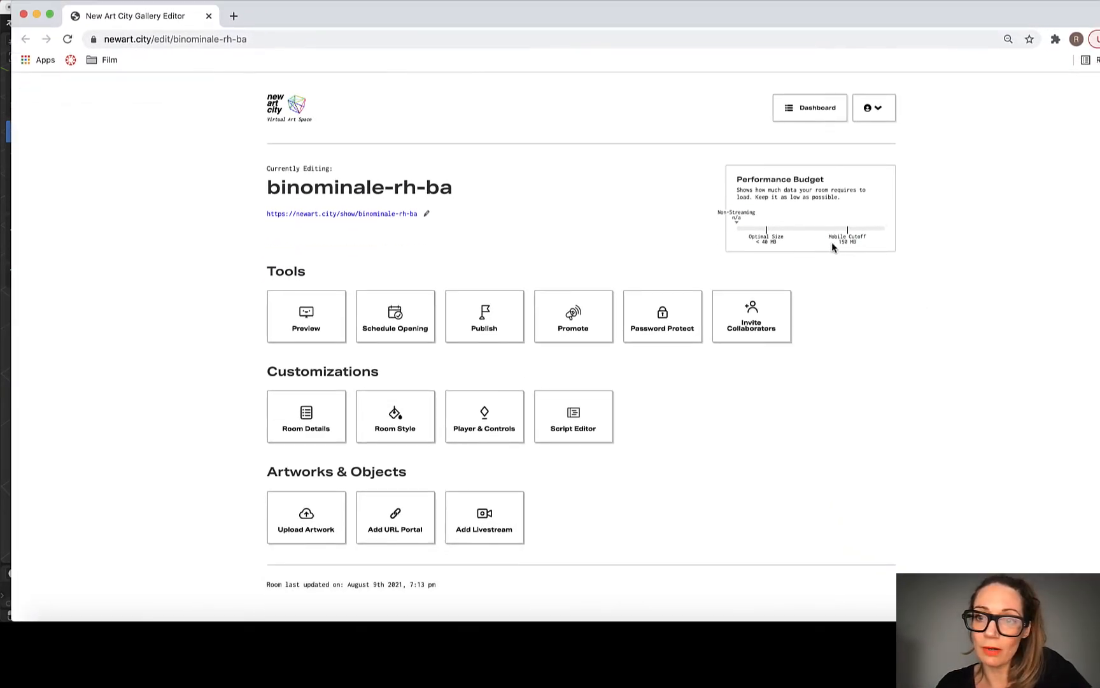
drag(833, 244, 841, 244)
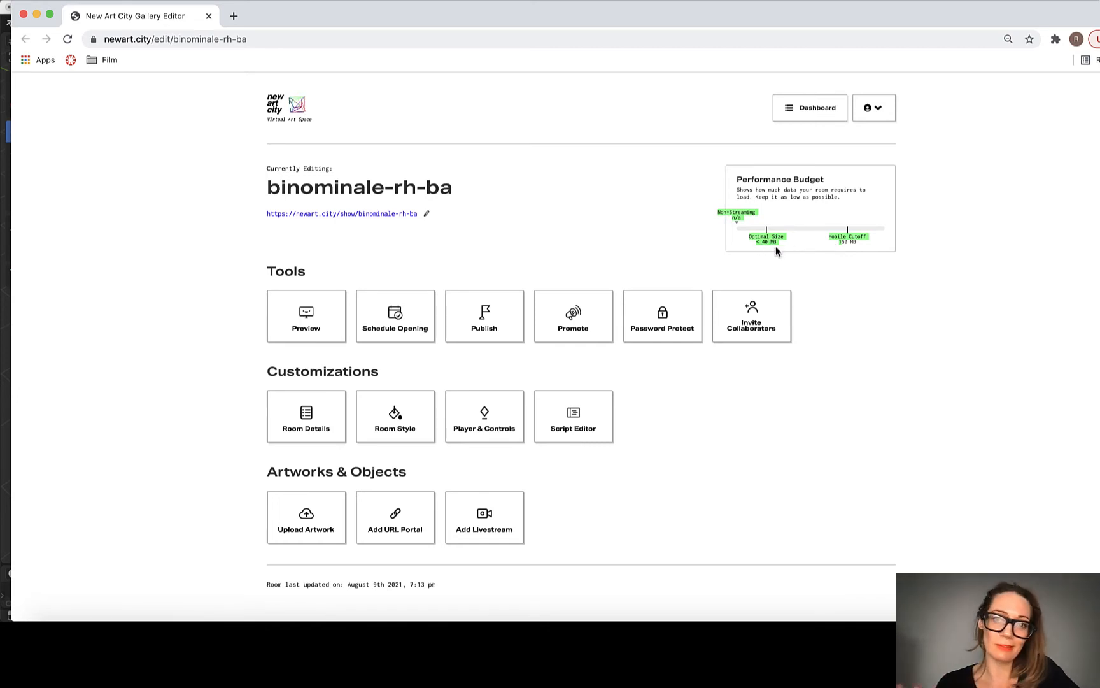
click(861, 242)
drag(811, 238, 833, 236)
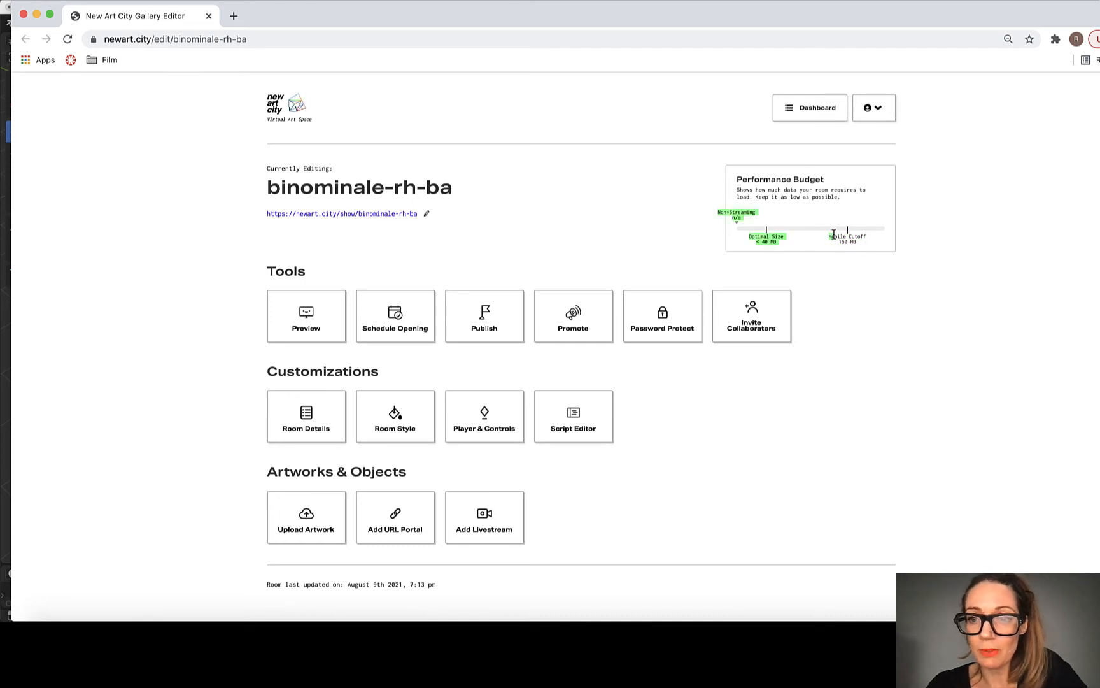
click(861, 244)
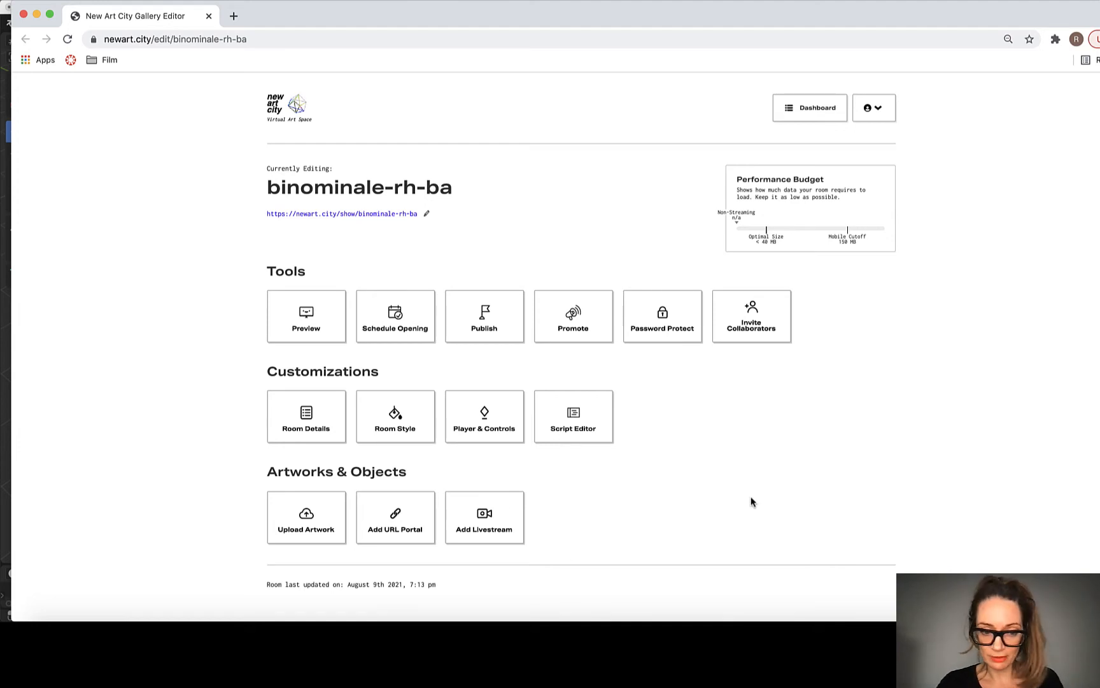
scroll(748, 501, down, 2)
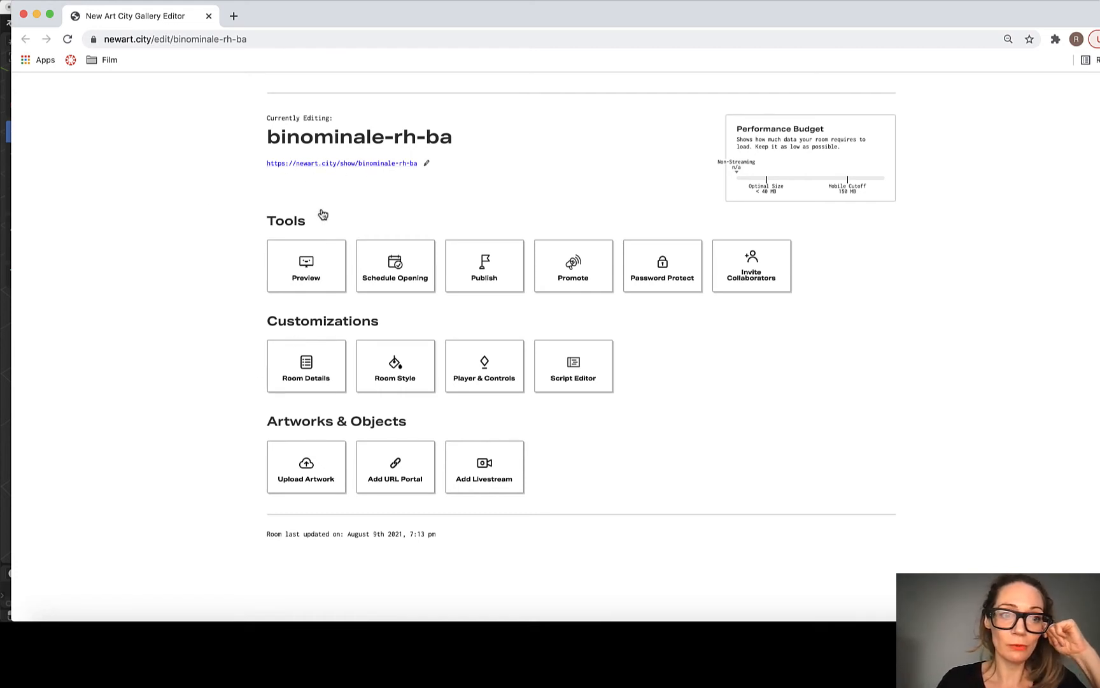
Step: Preview the binominale-rh-ba room, enter its gallery and bring up the gallery menu
click(297, 279)
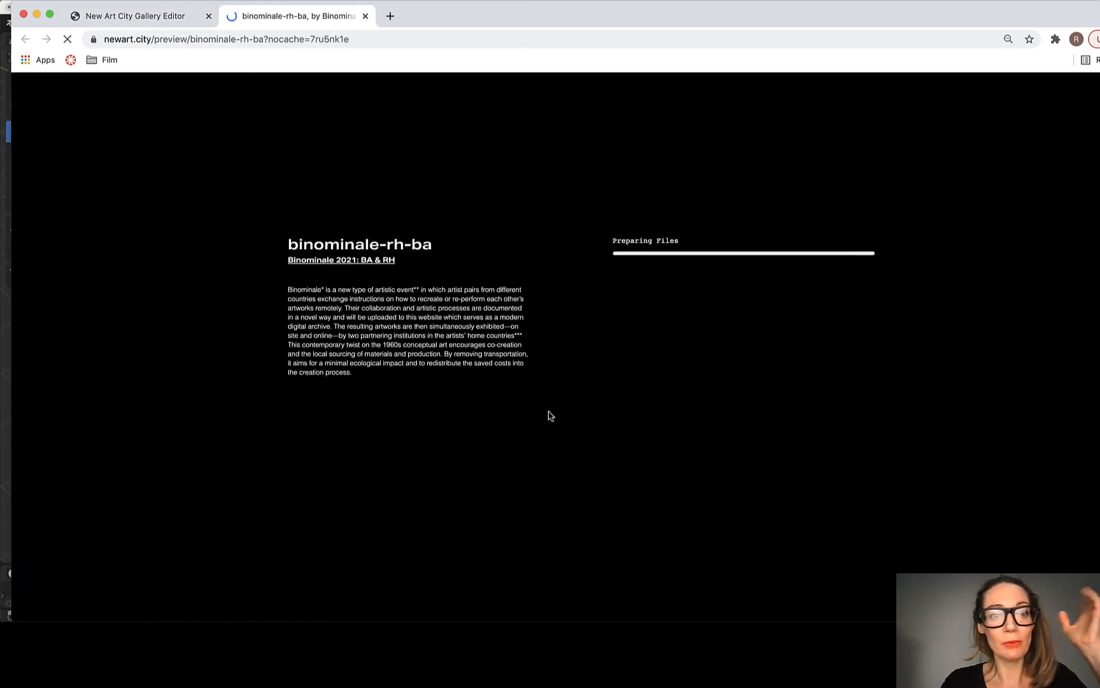
click(557, 393)
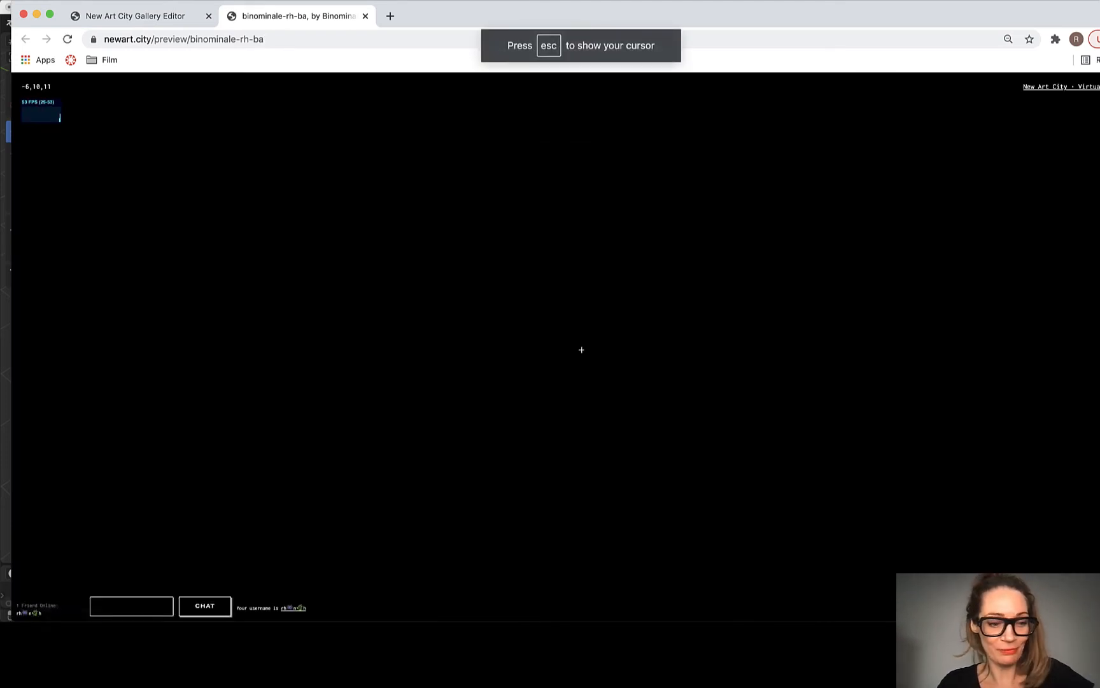
key(Escape)
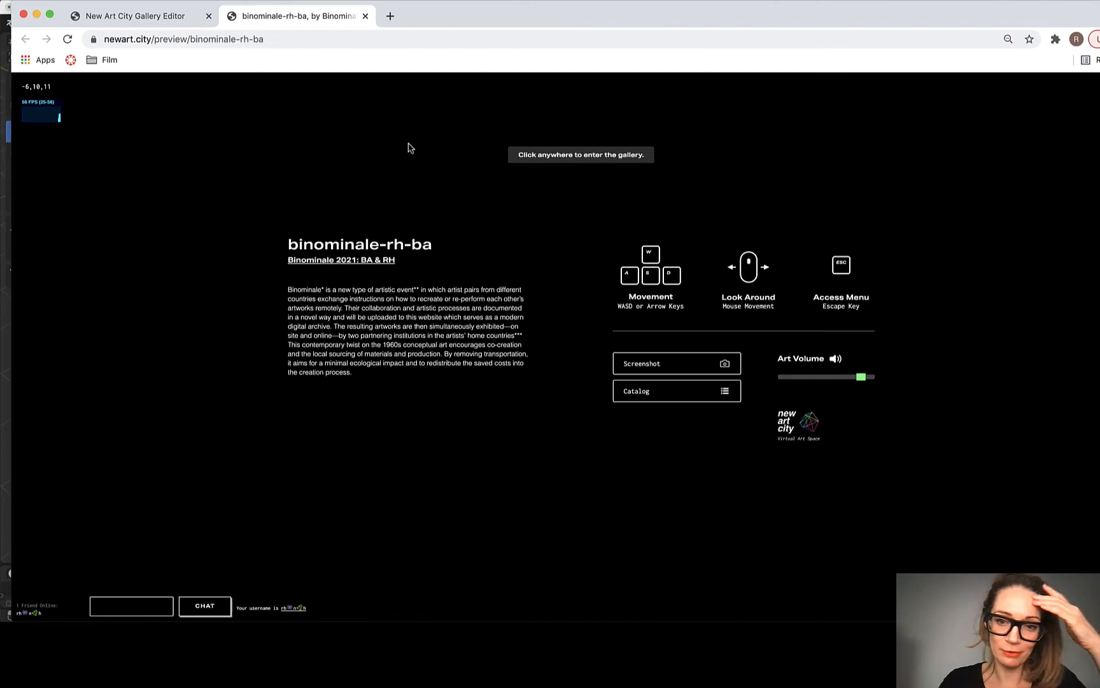
Step: Close the gallery preview and set the room style's floor to Dark
click(365, 16)
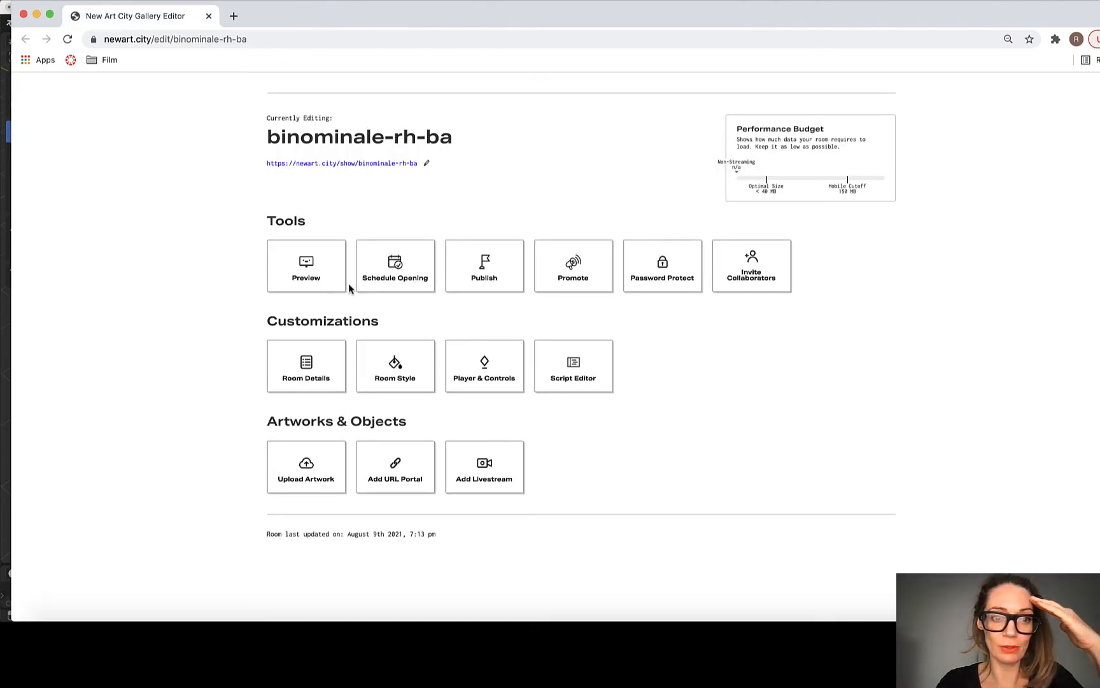
click(391, 377)
click(527, 353)
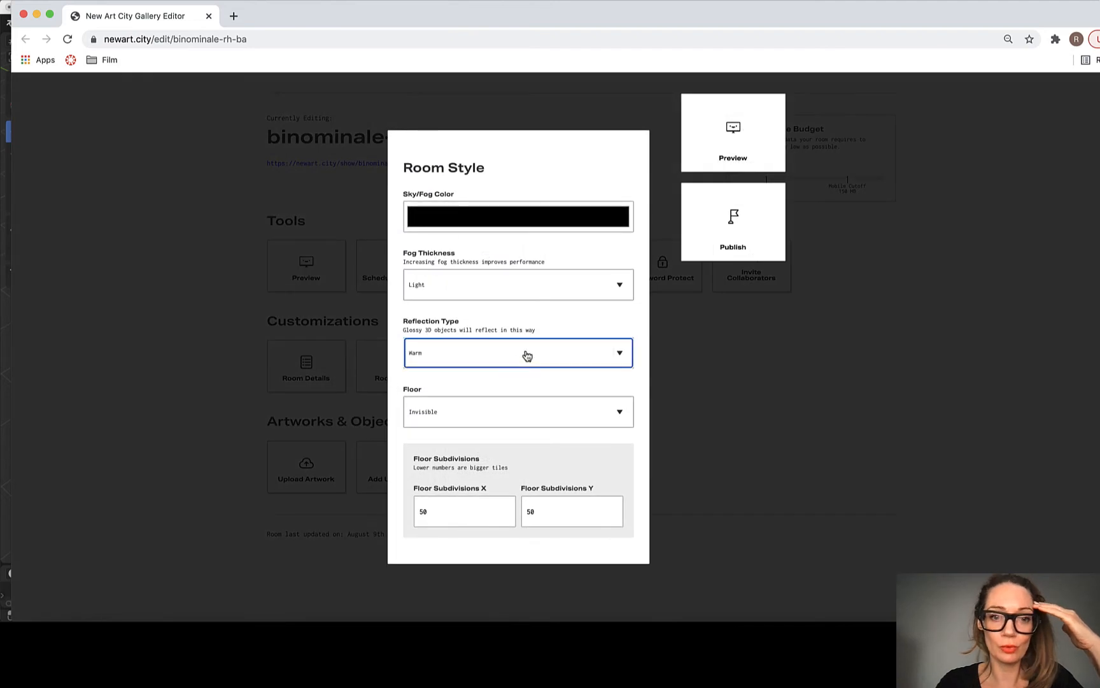
click(494, 414)
click(438, 479)
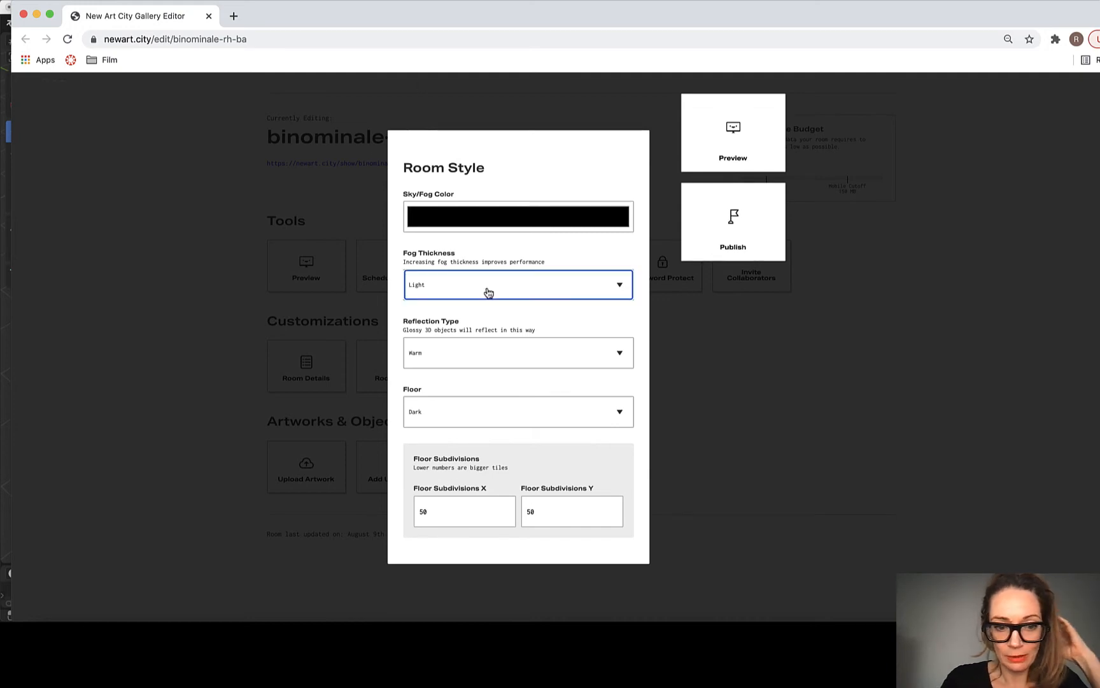
Step: Preview the room with the dark floor, return to the gallery editor and close the room style settings
click(727, 143)
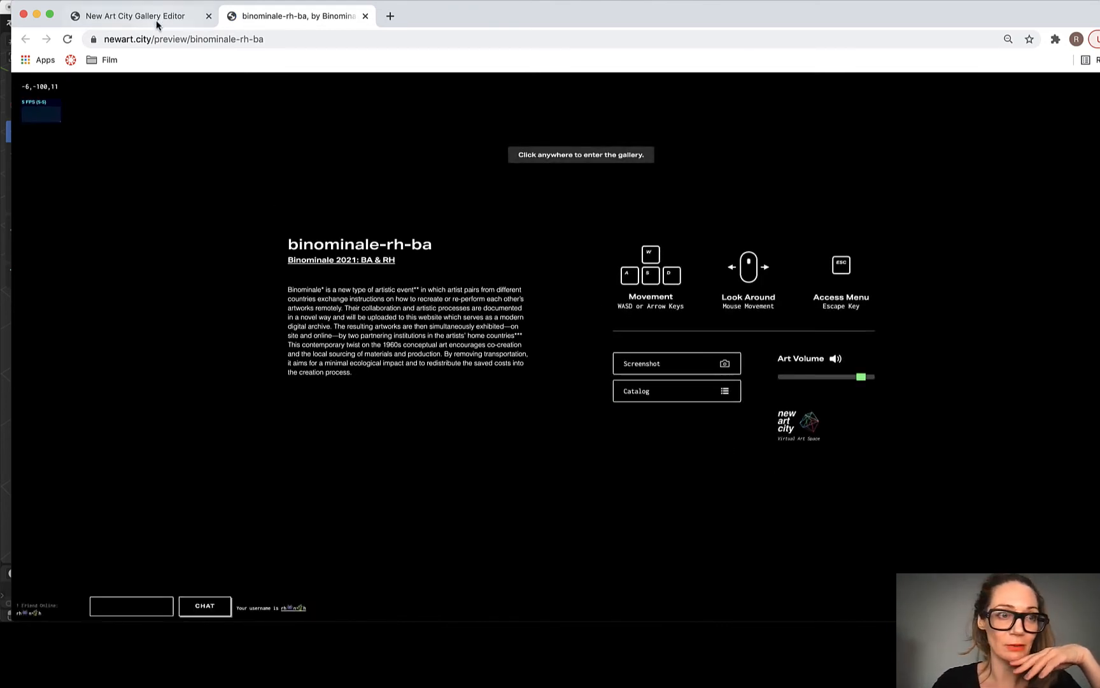
click(157, 24)
click(122, 276)
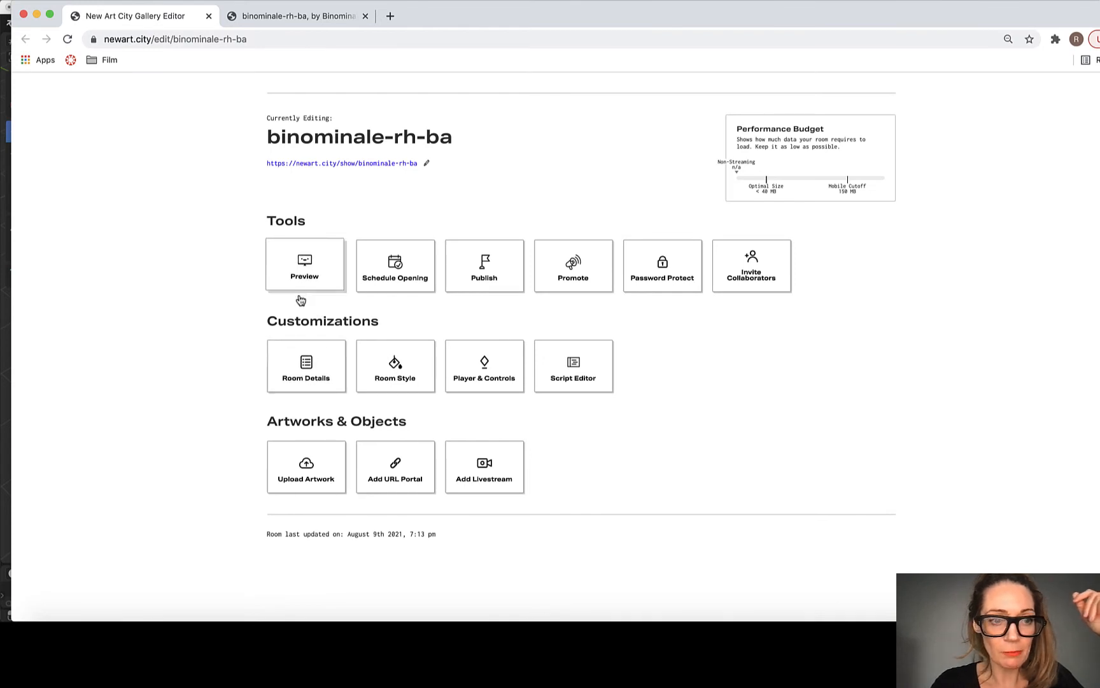
Step: Upload rh-binom-livingroom.gltf from the binom-livingroom folder in Downloads as an artwork
click(308, 469)
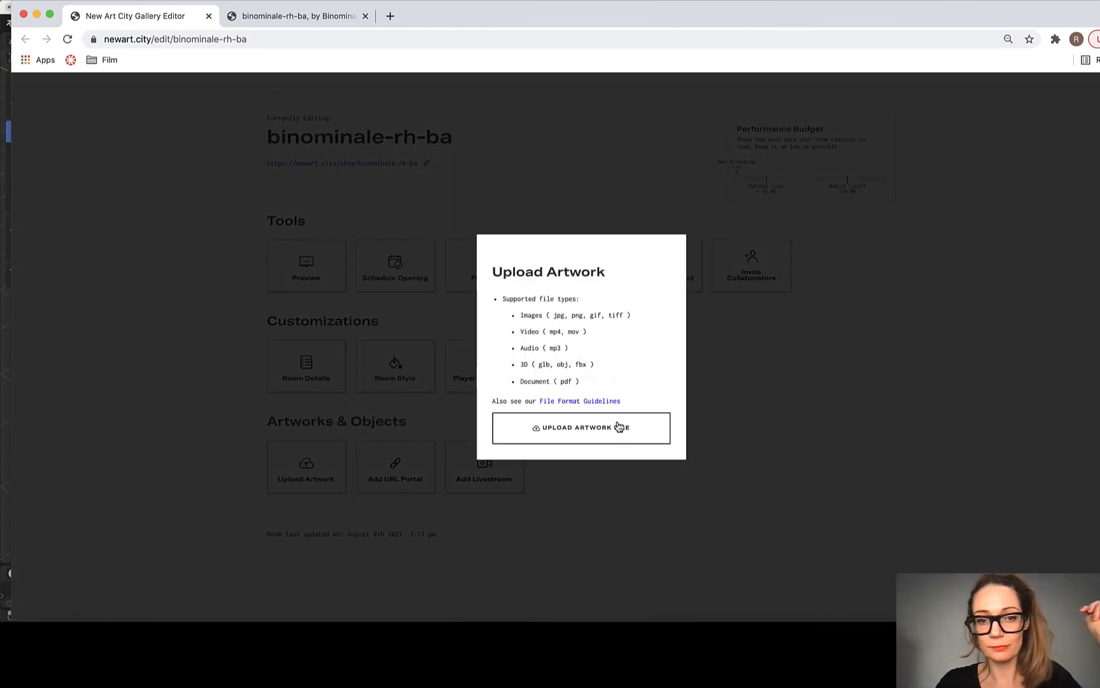
click(561, 427)
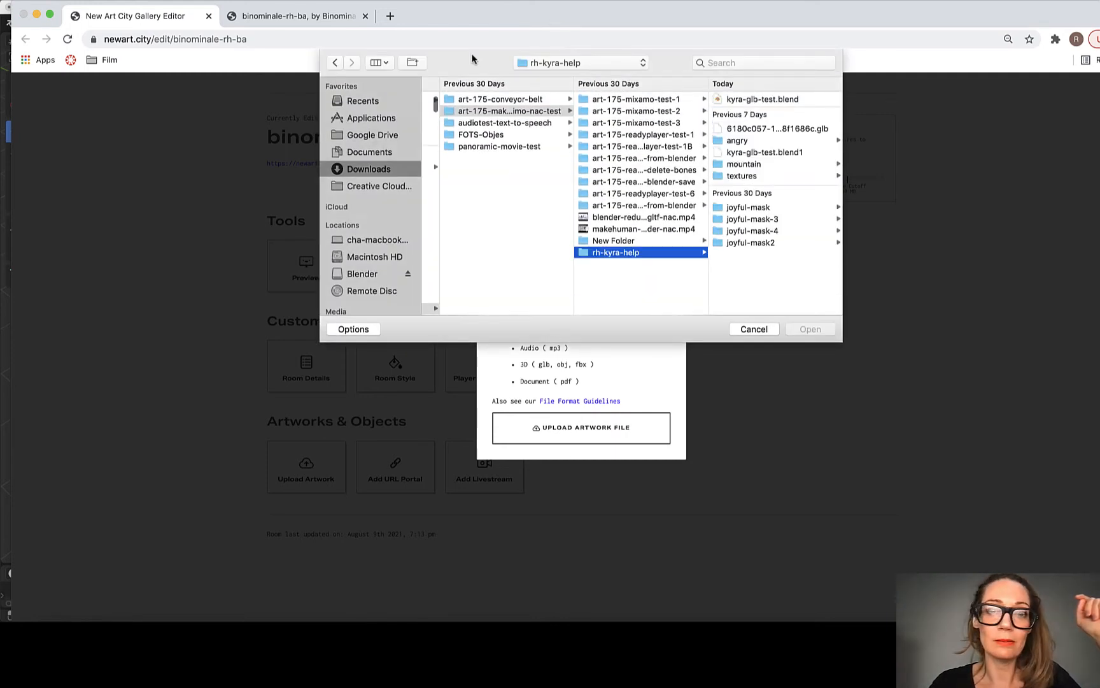
click(564, 63)
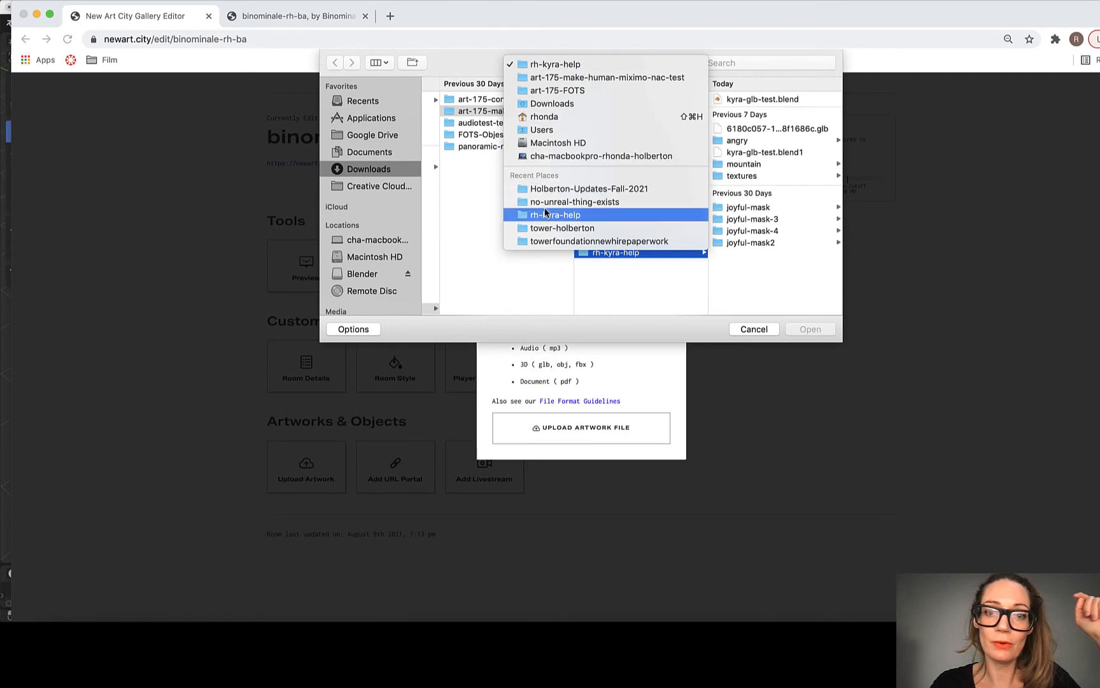
click(466, 173)
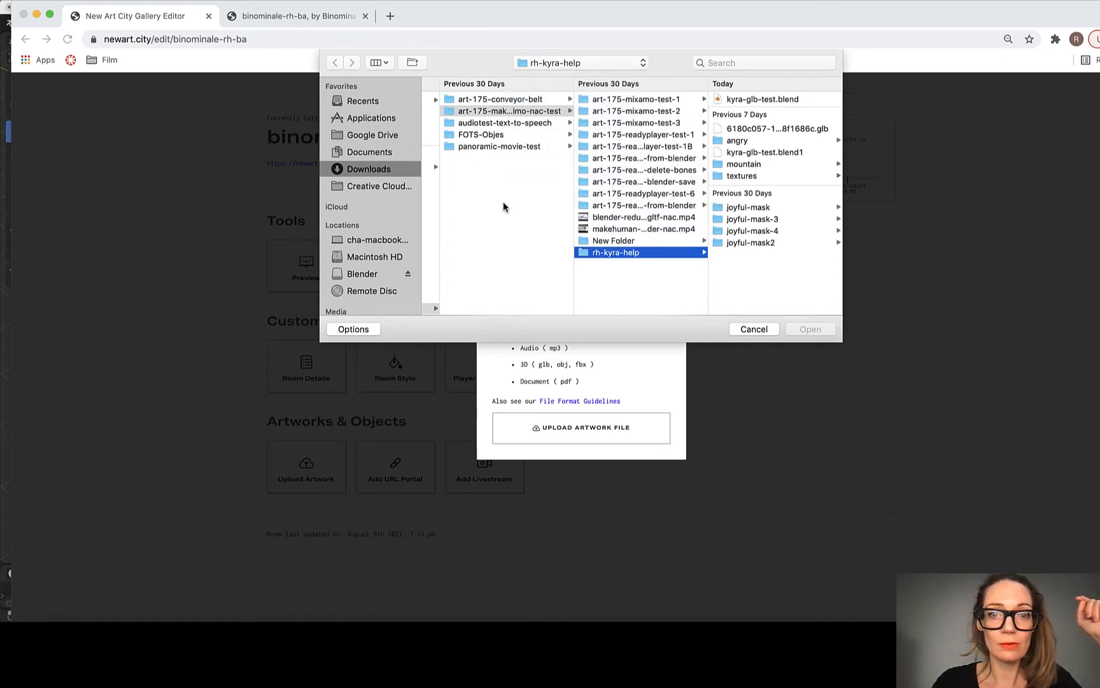
click(511, 102)
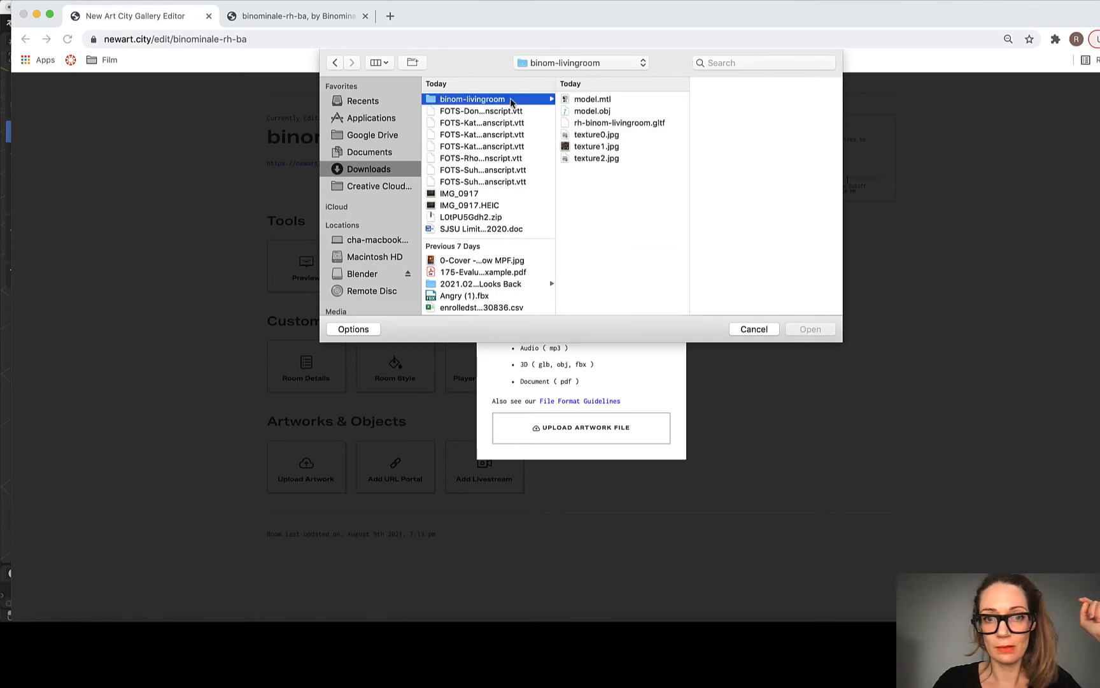
click(615, 122)
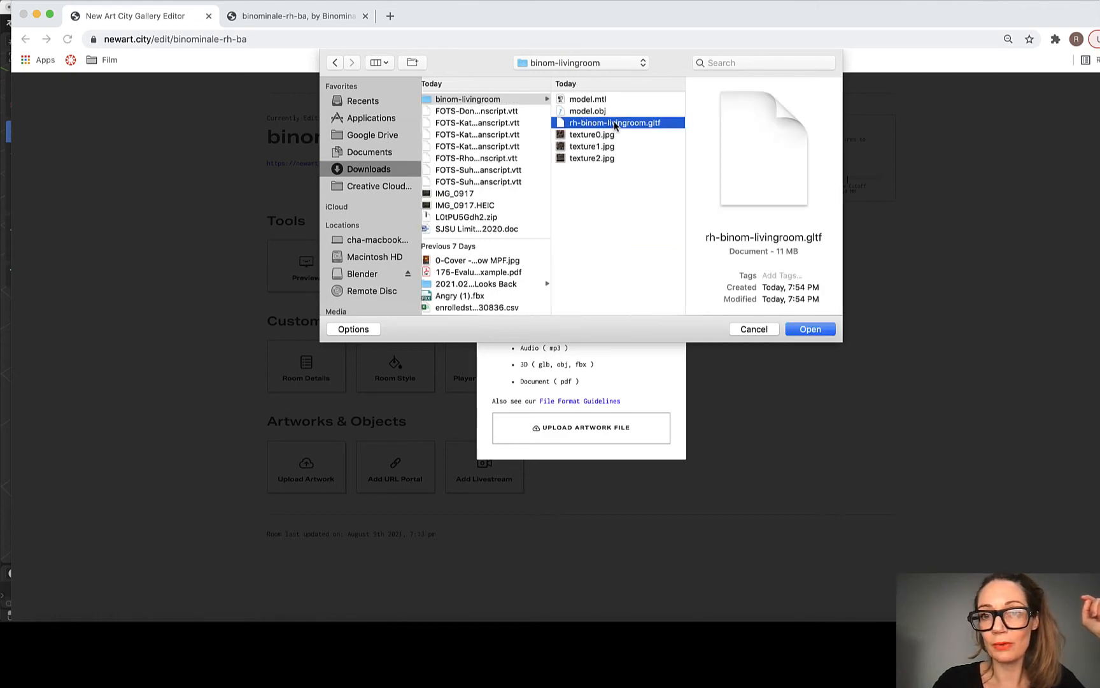
click(818, 323)
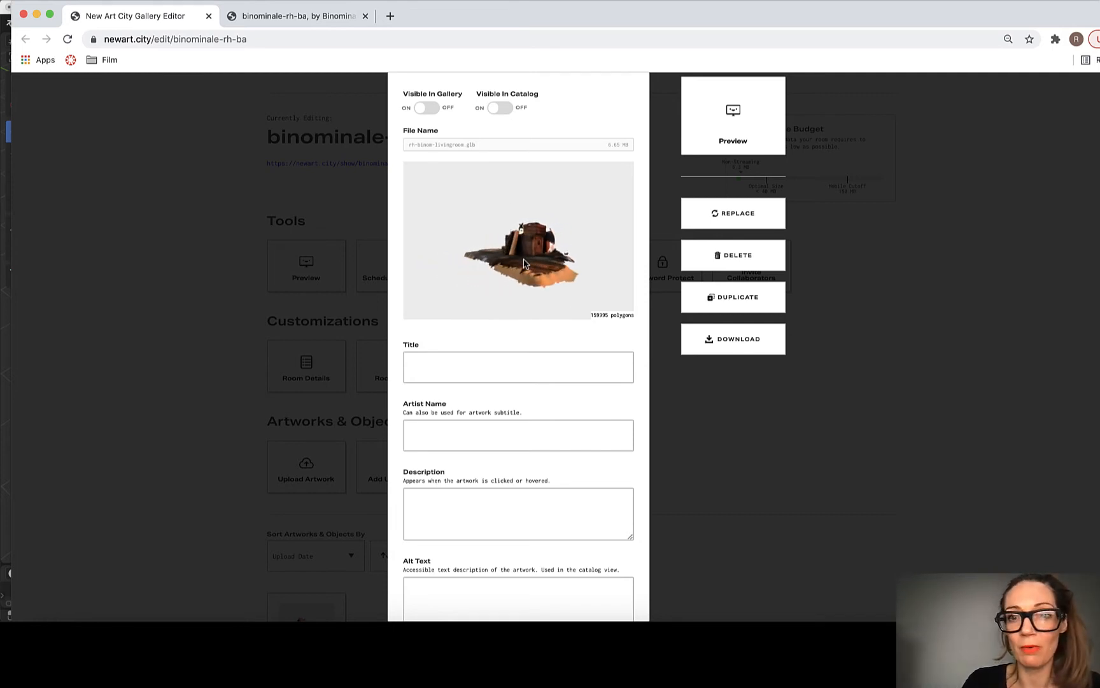
Step: Title the uploaded artwork "Living Room" and enter the artist's full name
click(472, 368)
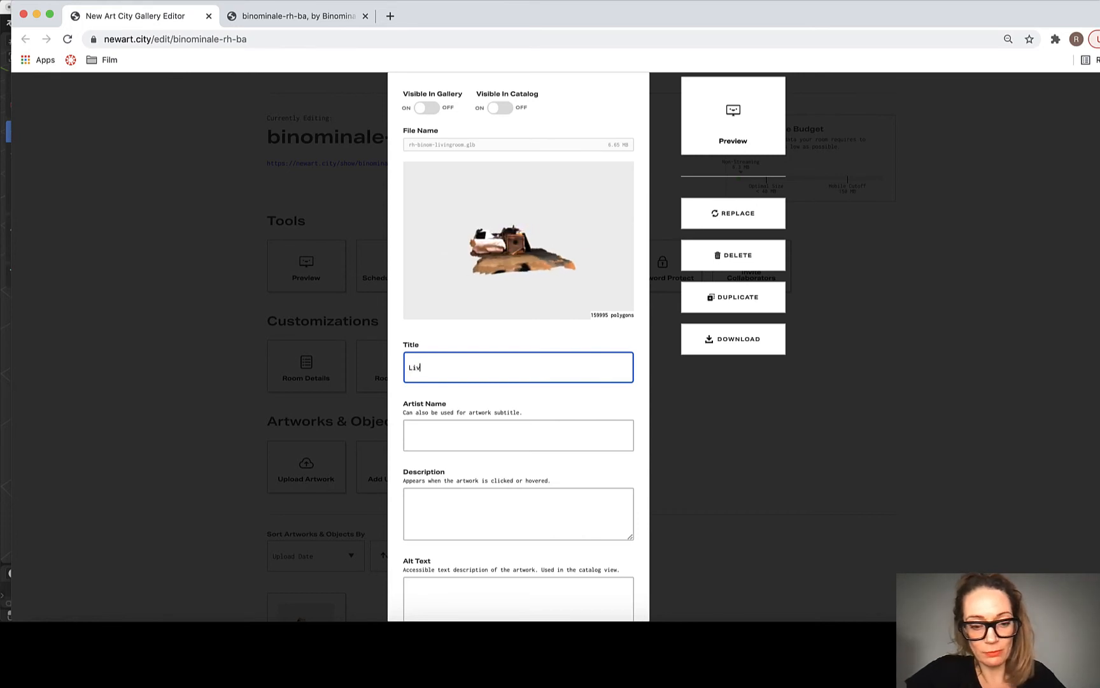
text(Living Room)
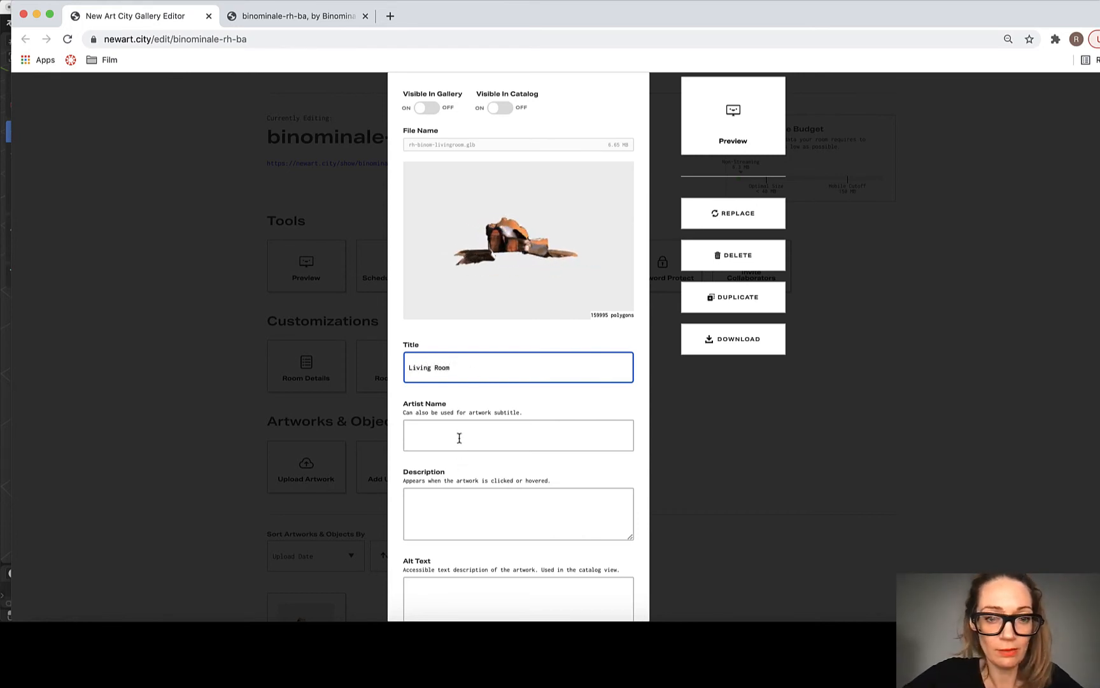
click(459, 438)
text(Rho)
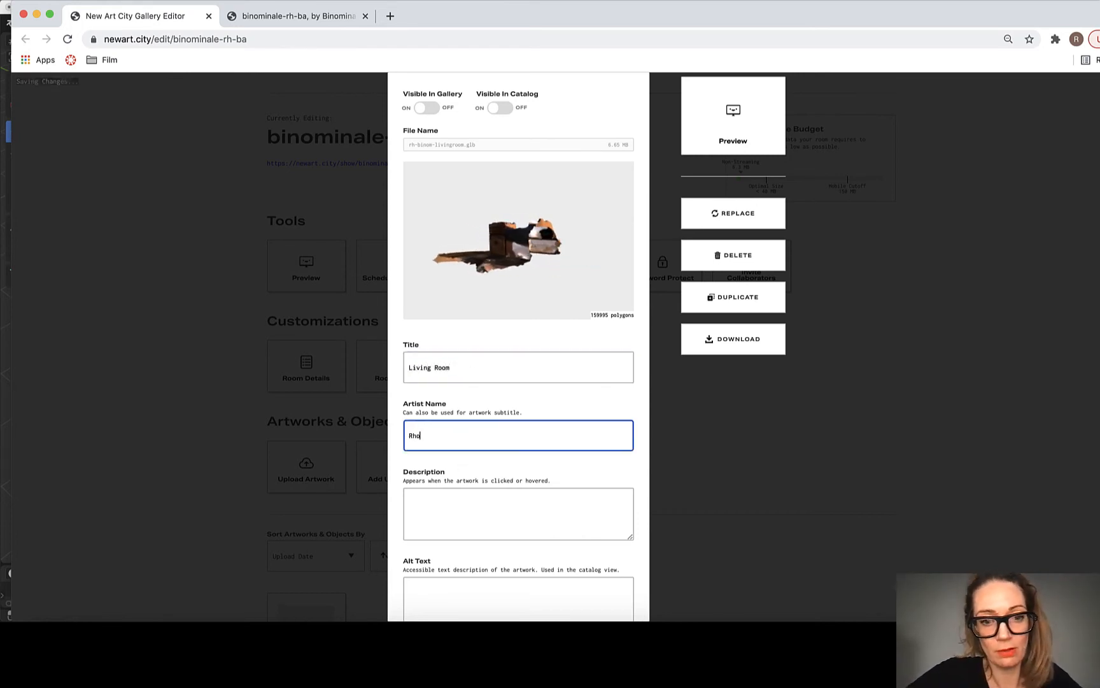
text(nda Holberto)
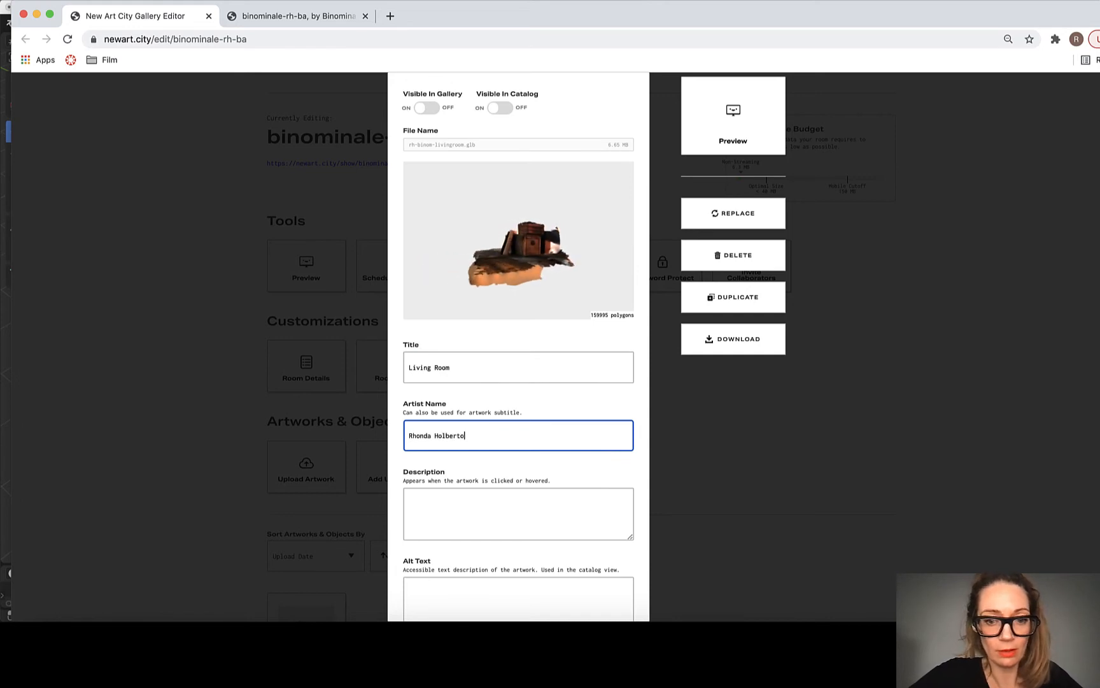
text(n)
Step: Enter "From California" as the artwork's description
click(489, 506)
scroll(489, 510, down, 4)
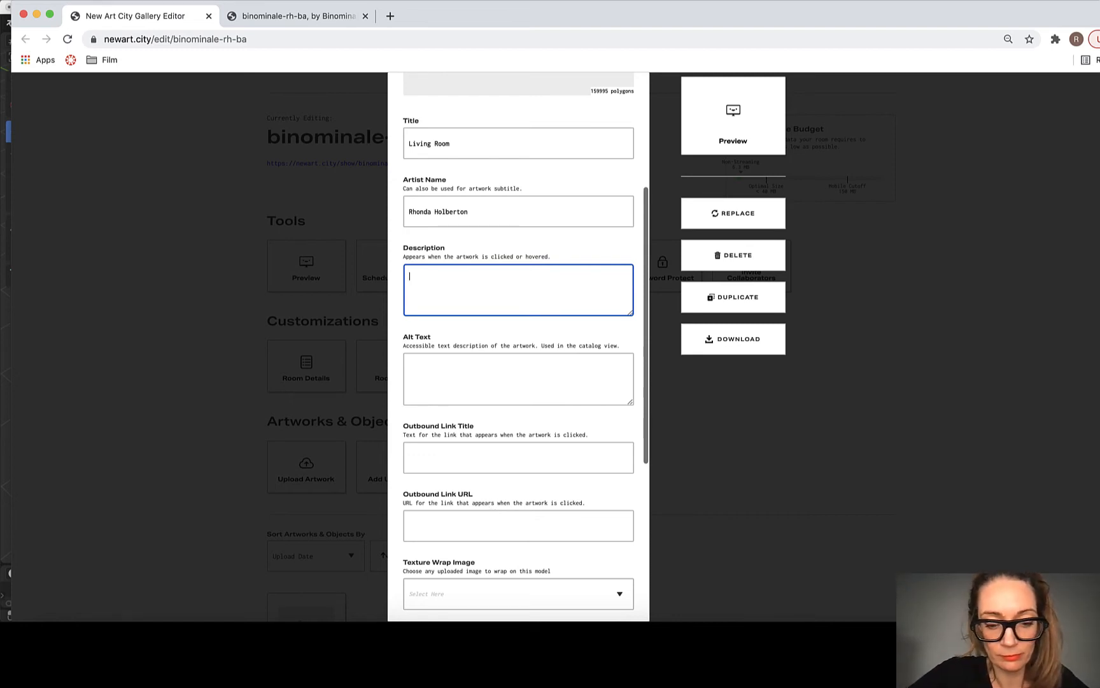
text(Ca)
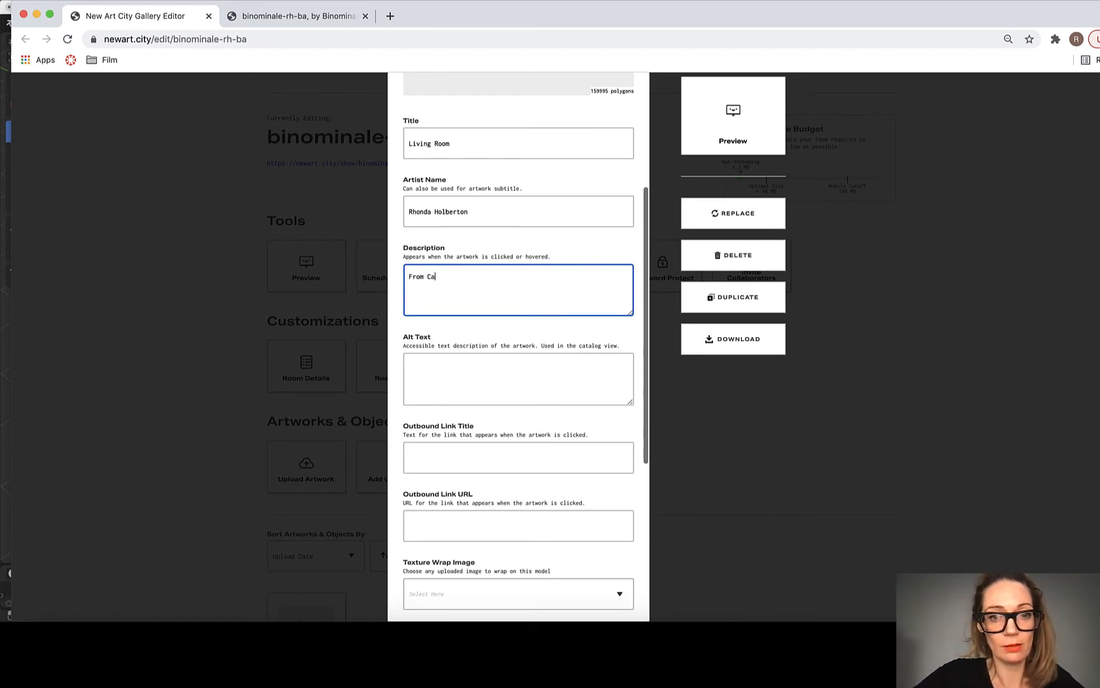
text(lifornia)
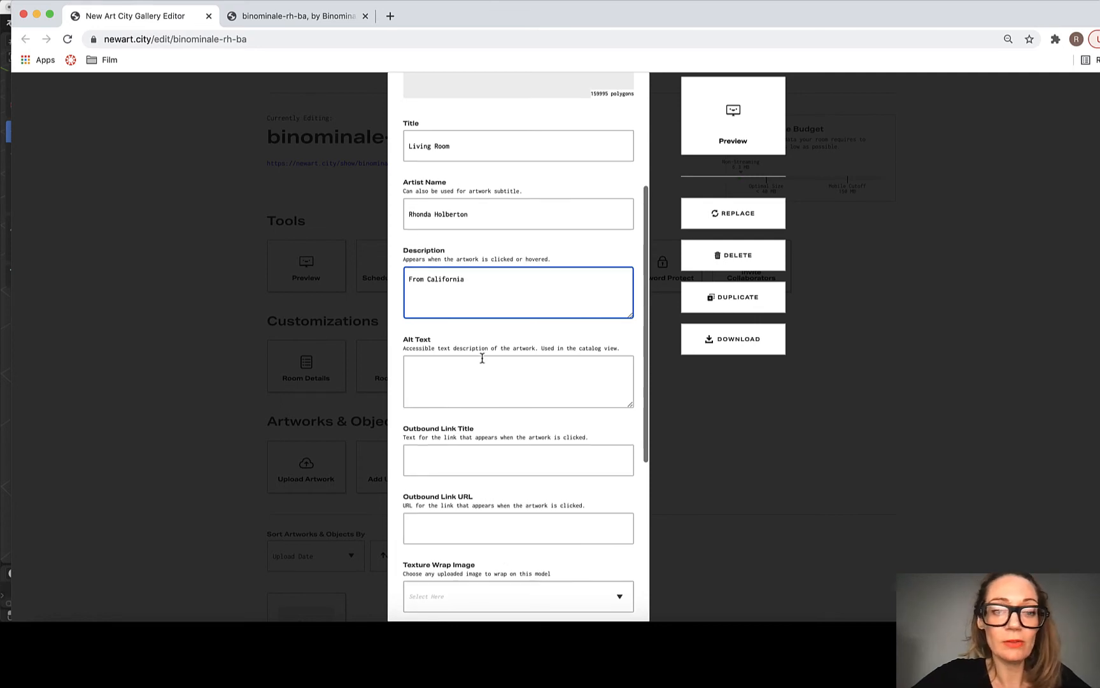
Step: Write alt text describing a 3D scan of the artist's living room: "Concrete floor, Jute Rug, Woven Storage, & Yoga Mats", correcting the misspellings
click(484, 370)
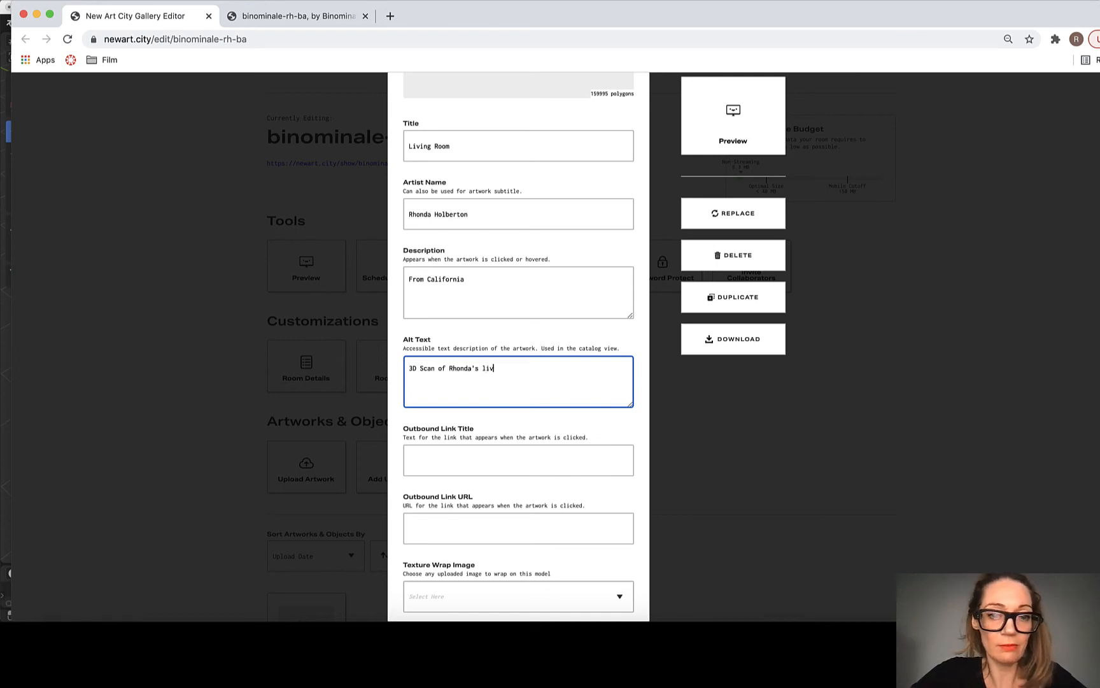
text(ing)
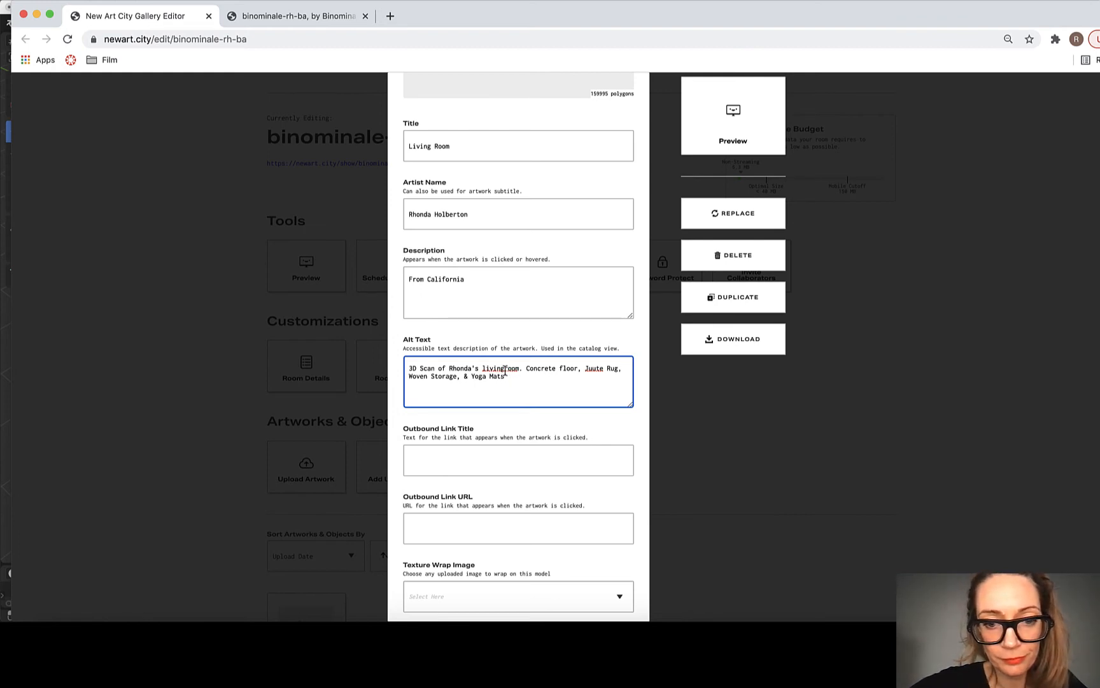
right_click(598, 371)
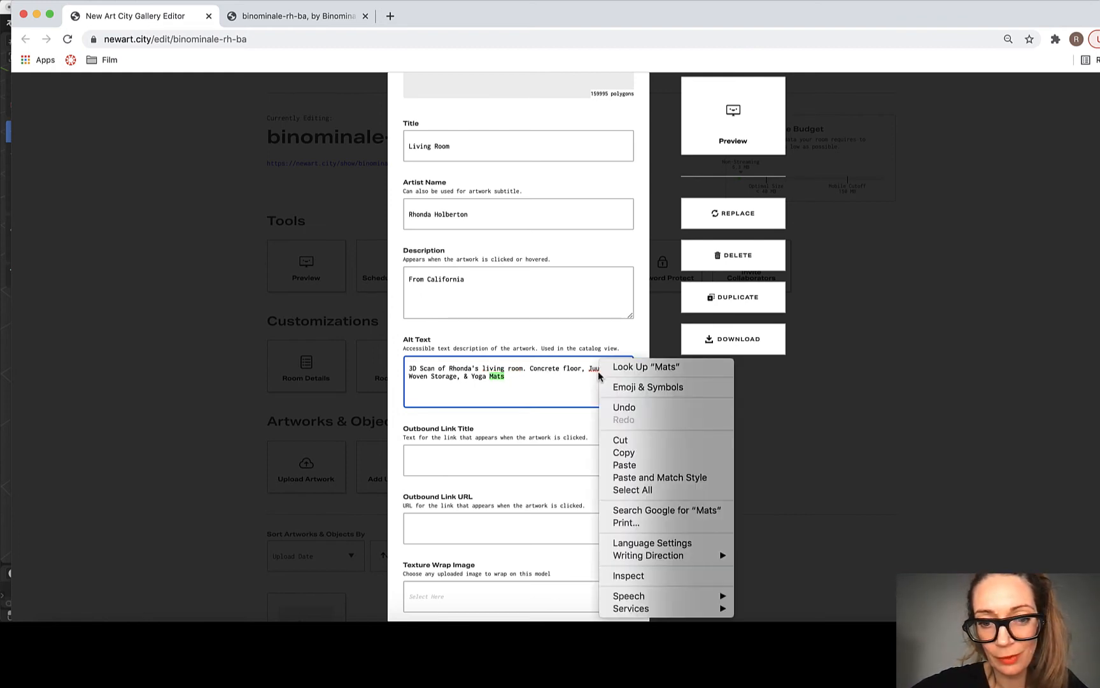
key(Escape)
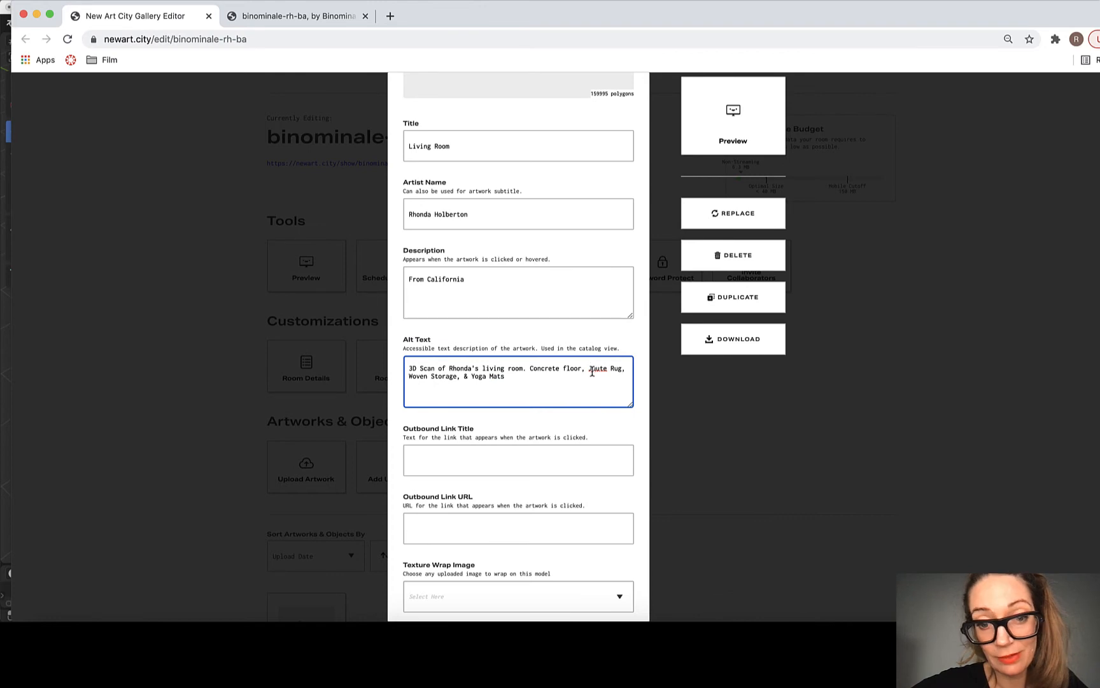
right_click(592, 370)
click(608, 386)
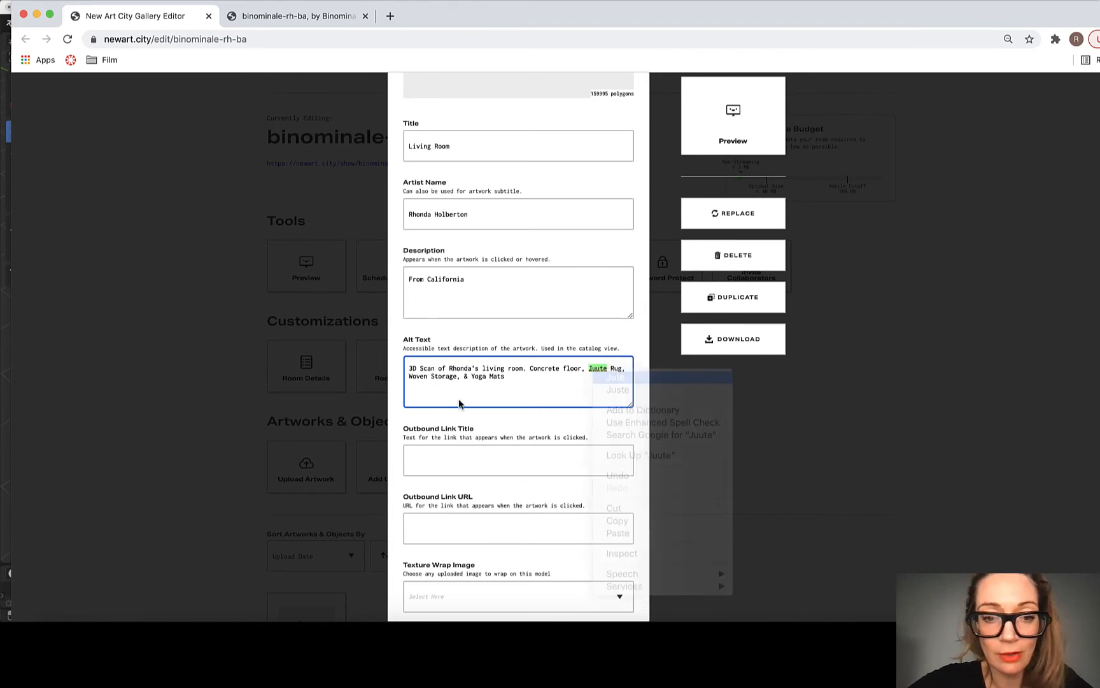
Step: Review the artwork's outbound link, texture wrap image, scale, rotation and position settings
click(436, 461)
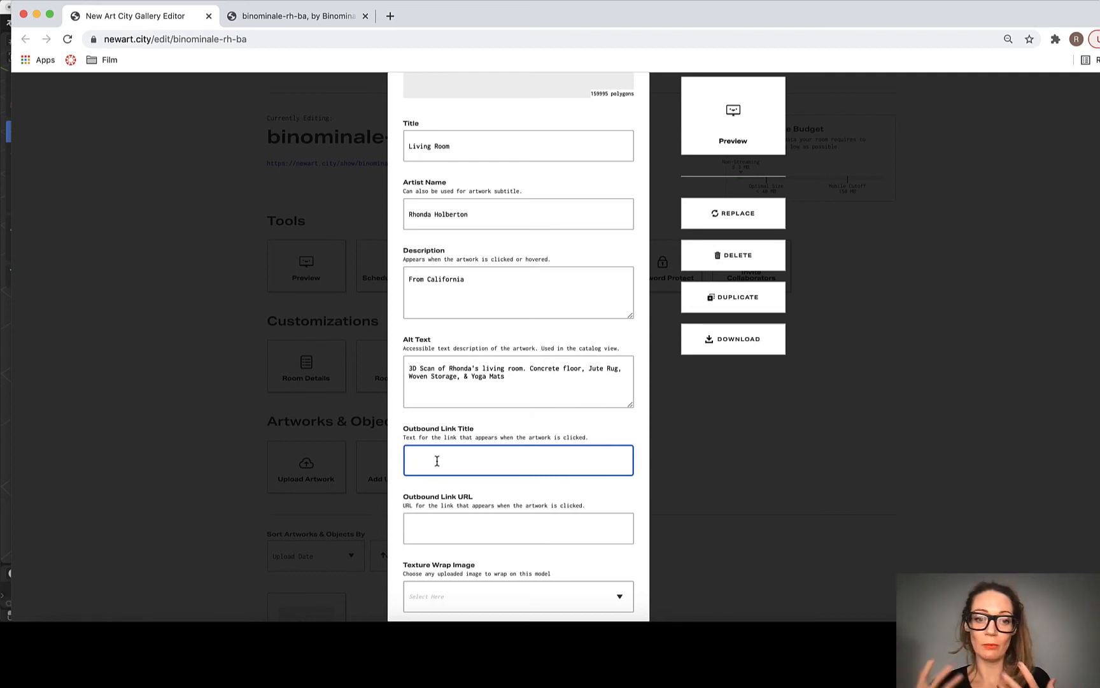
scroll(437, 460, down, 5)
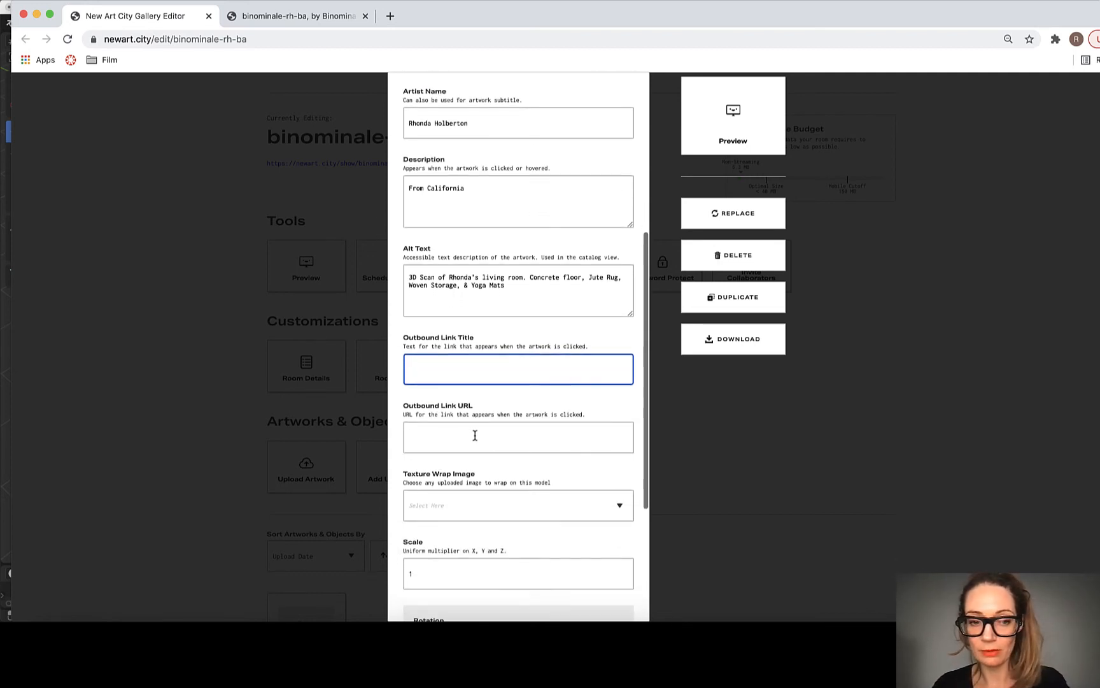
click(426, 288)
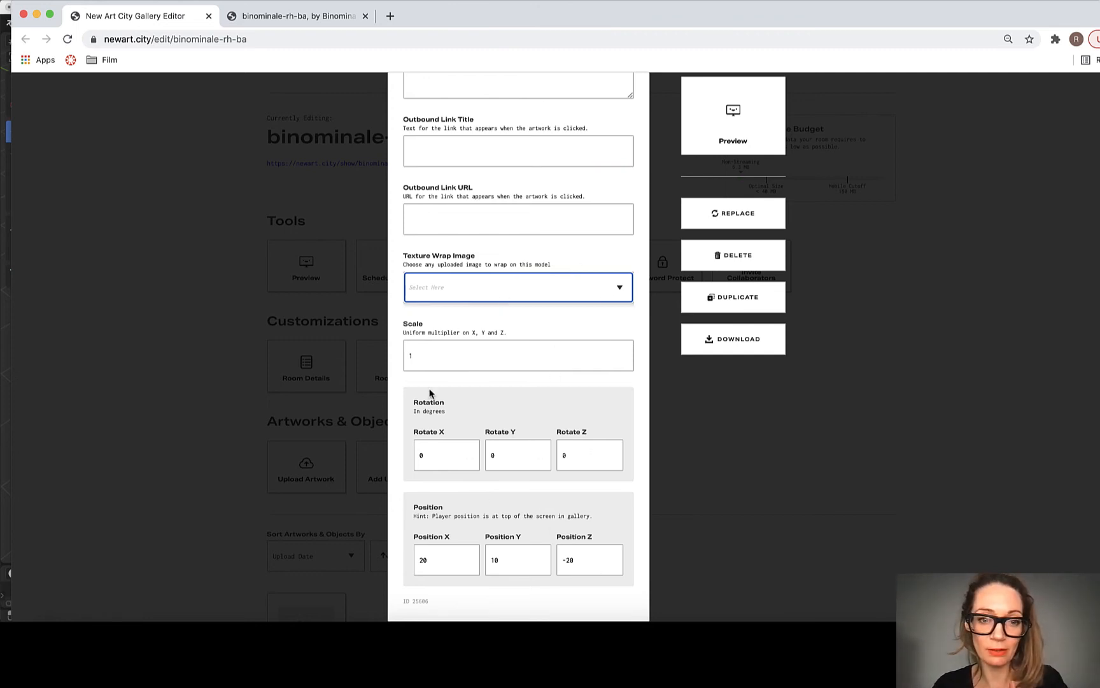
Step: Preview the binominale-rh-ba room, enter the gallery and walk around and into the living-room scan to inspect it
click(750, 128)
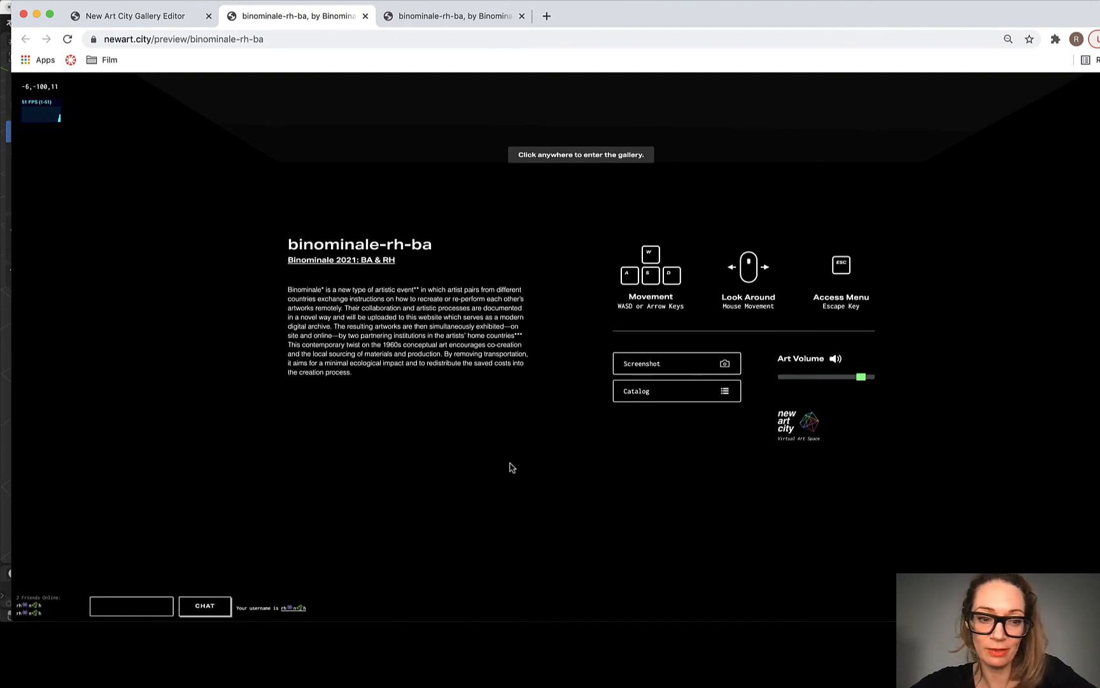
click(490, 465)
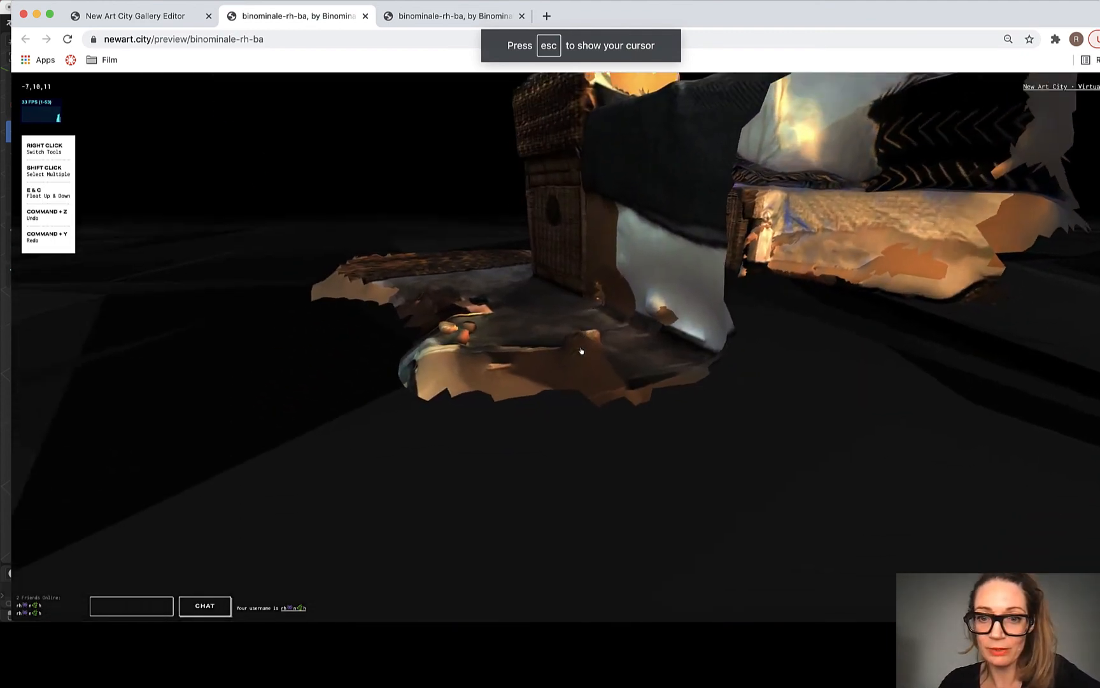
key(s)
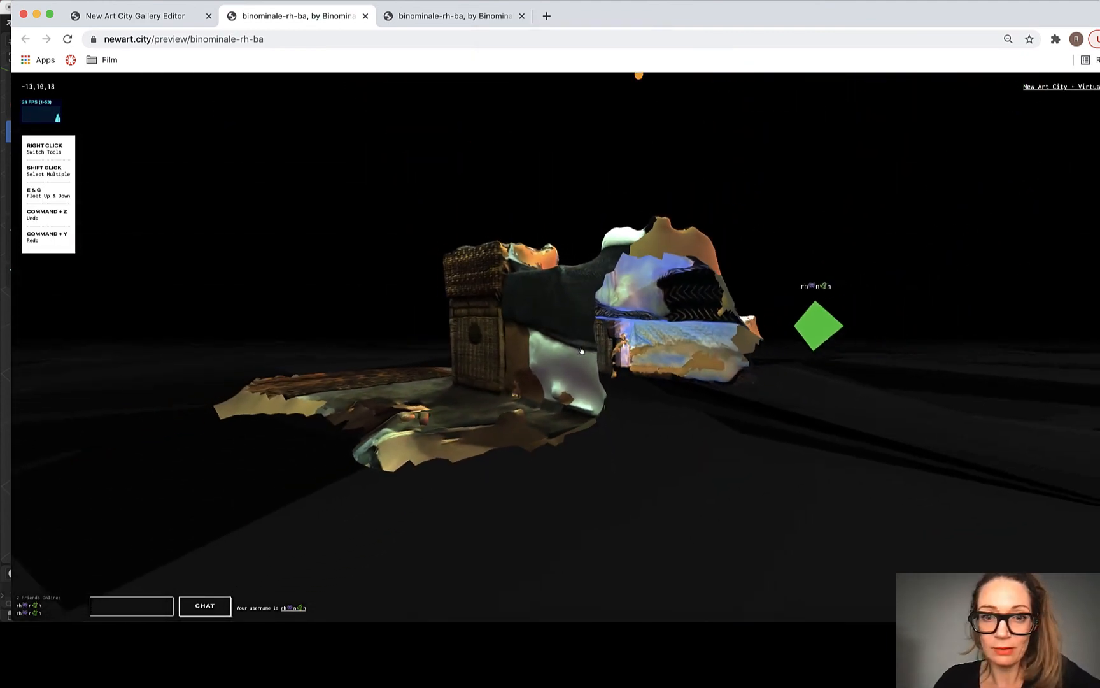
key(s)
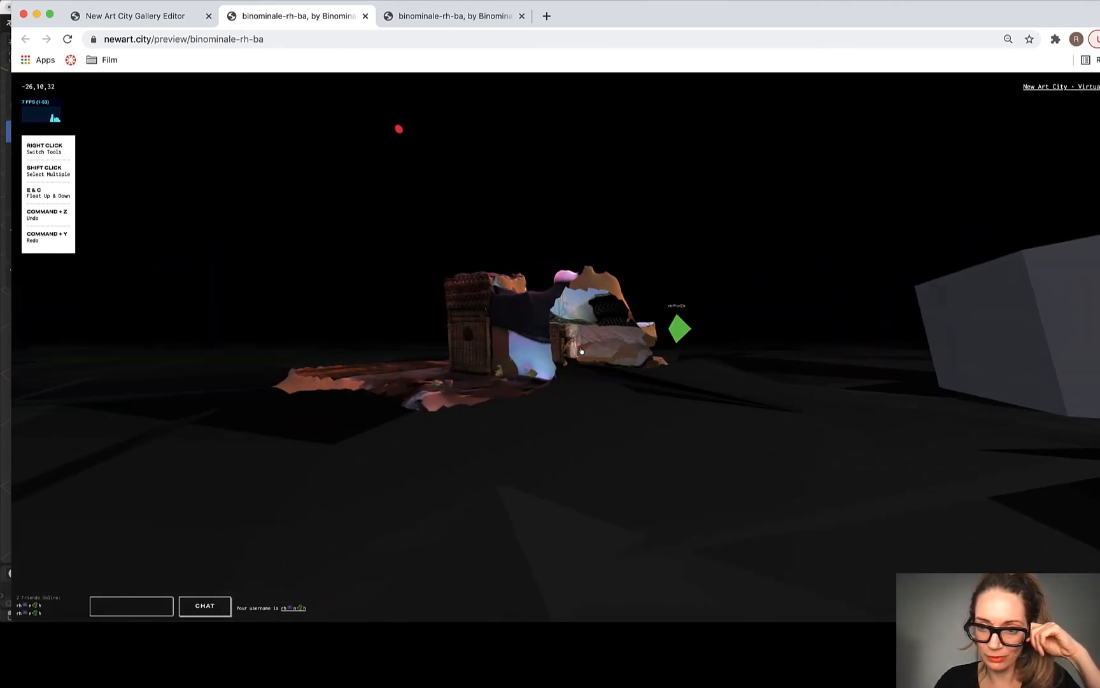
key(w)
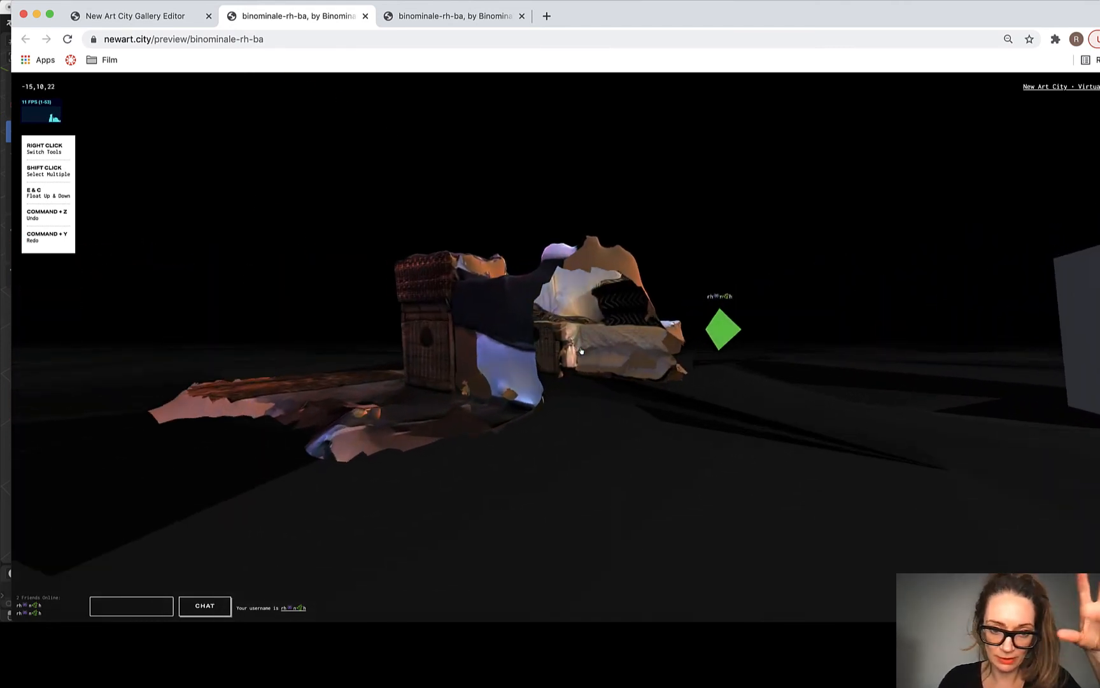
key(w)
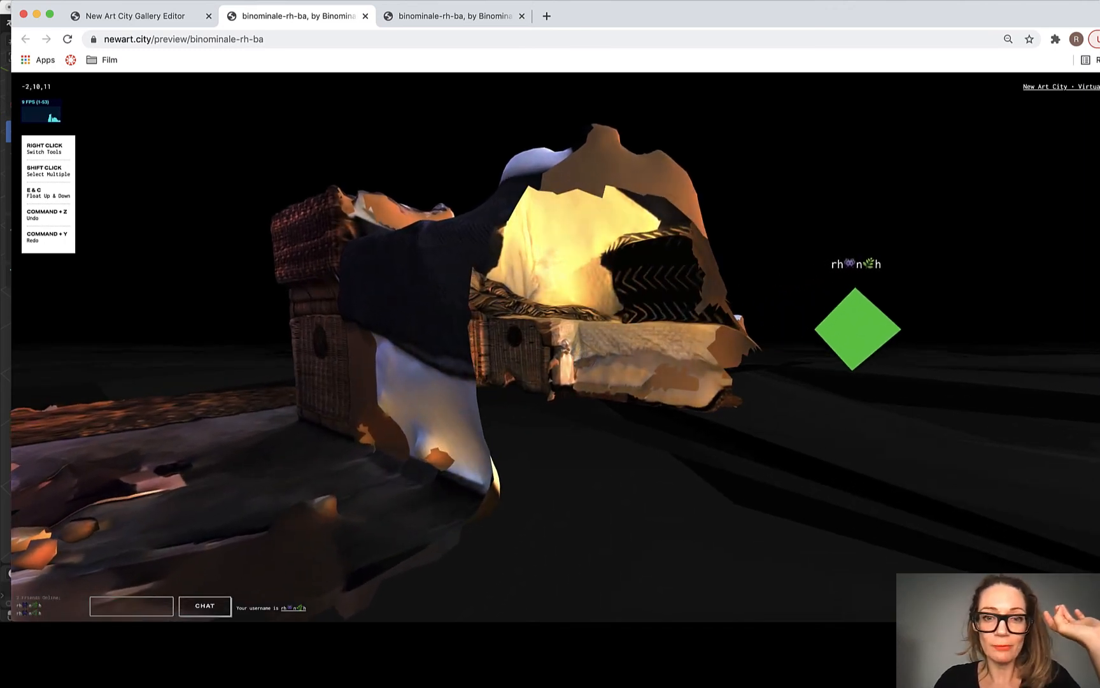
key(w)
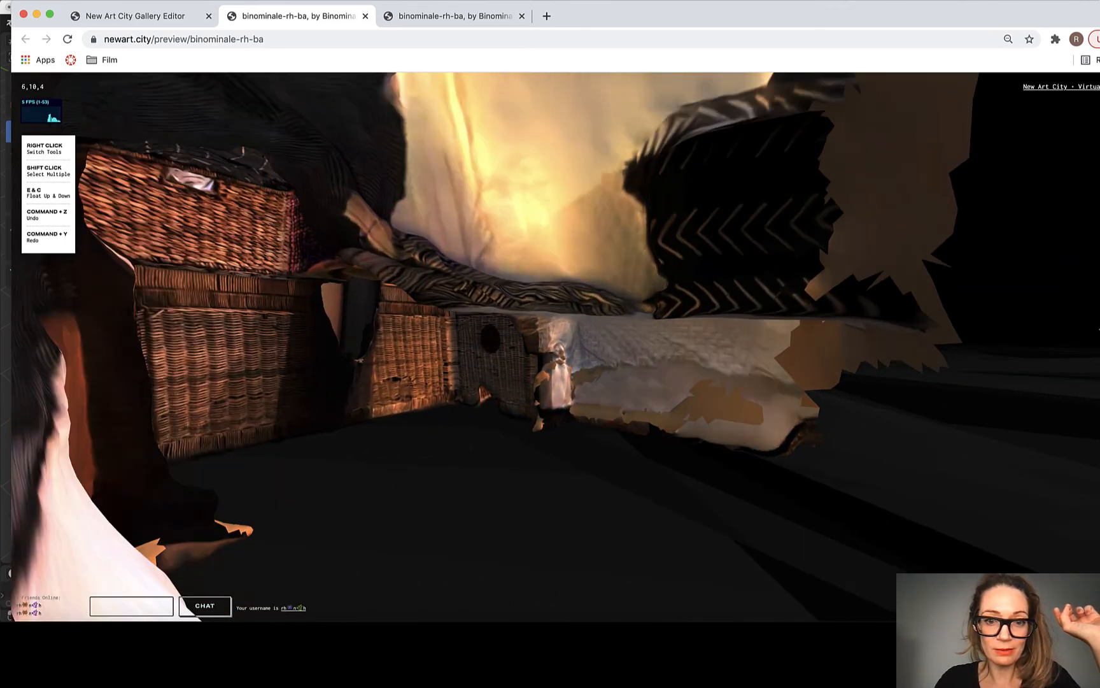
key(w)
drag(398, 334, 582, 351)
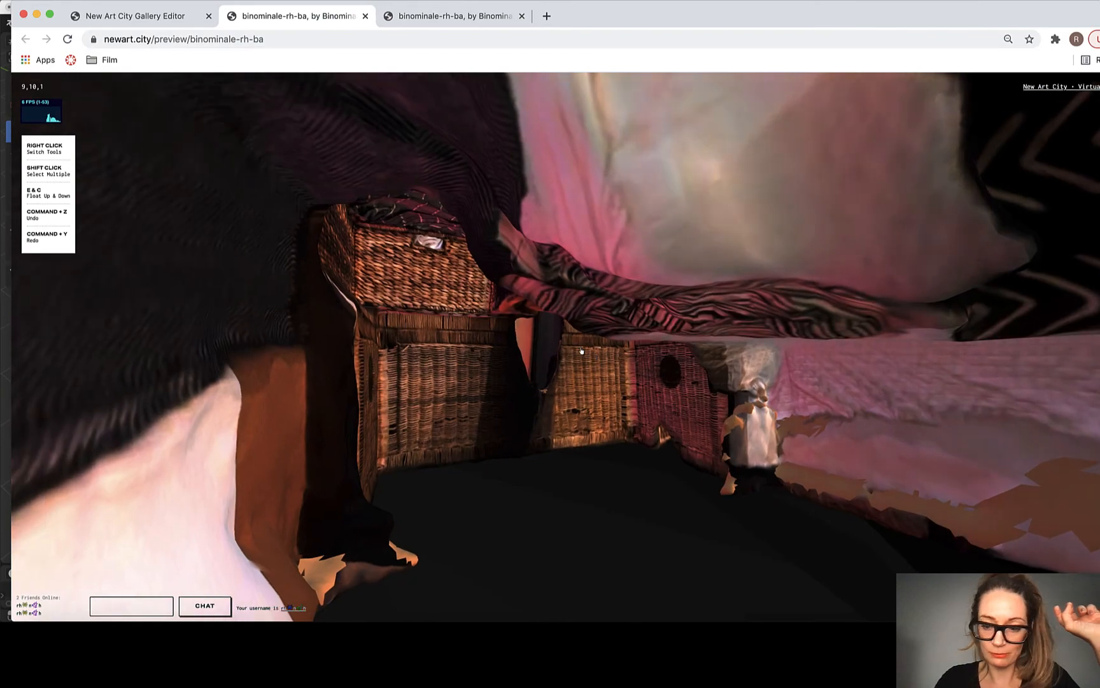
Step: Walk through the wicker baskets and circle the living-room scan from the concrete floor to the jute rug, inspecting it from outside
key(w)
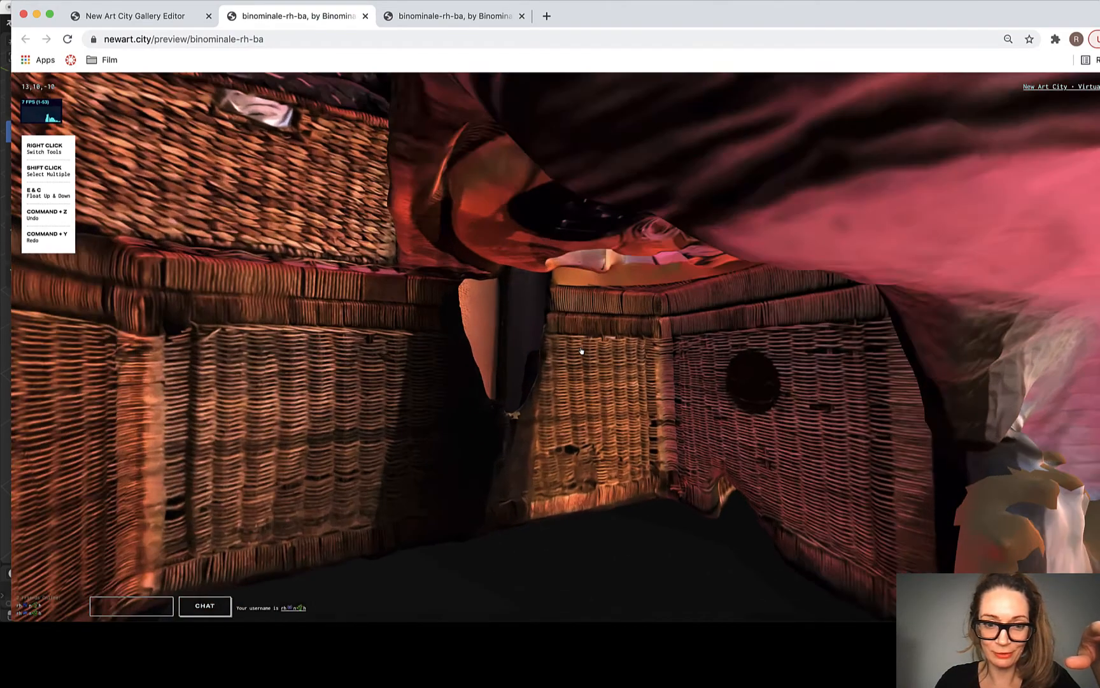
key(w)
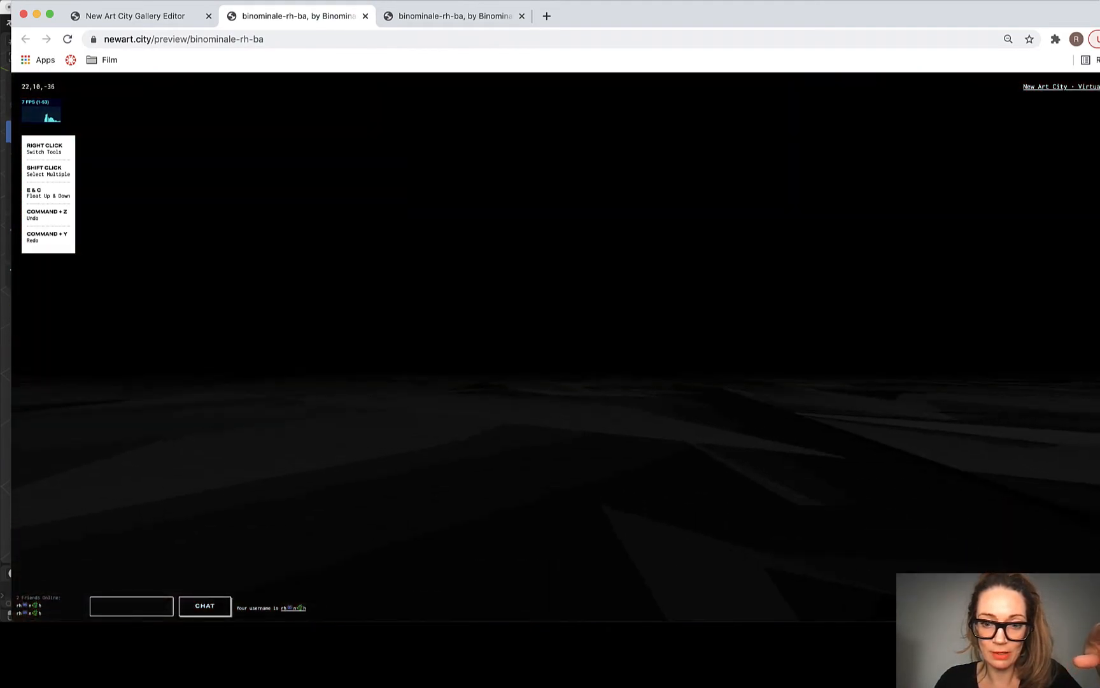
scroll(582, 351, right, 10)
scroll(582, 351, down, 3)
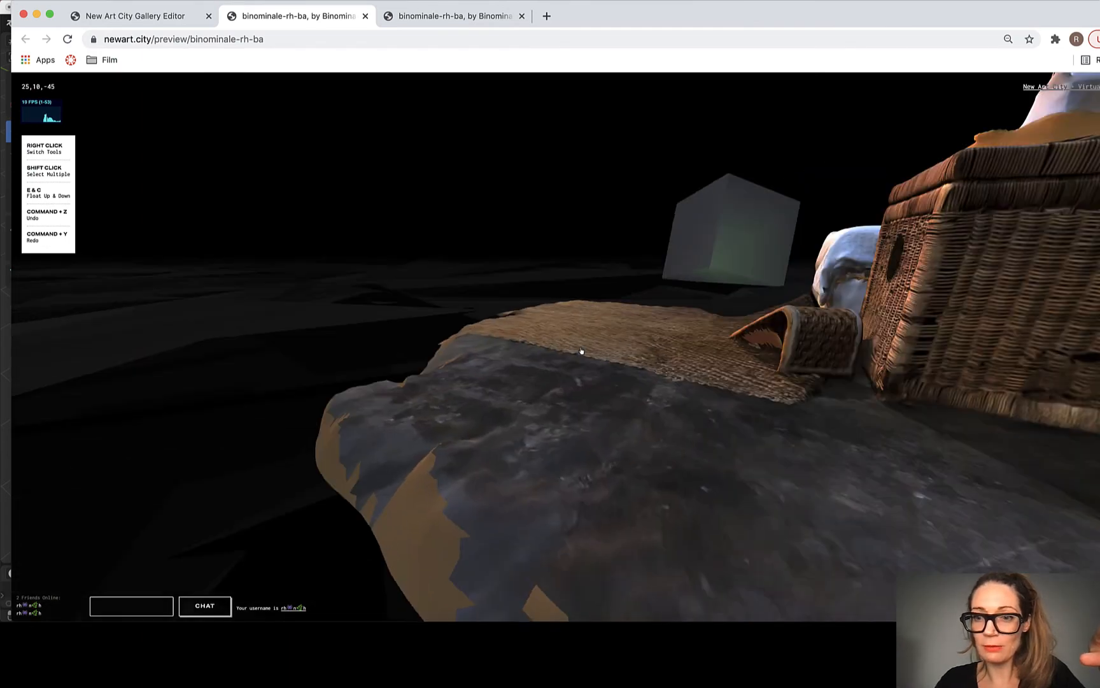
scroll(582, 351, right, 10)
scroll(581, 350, up, 3)
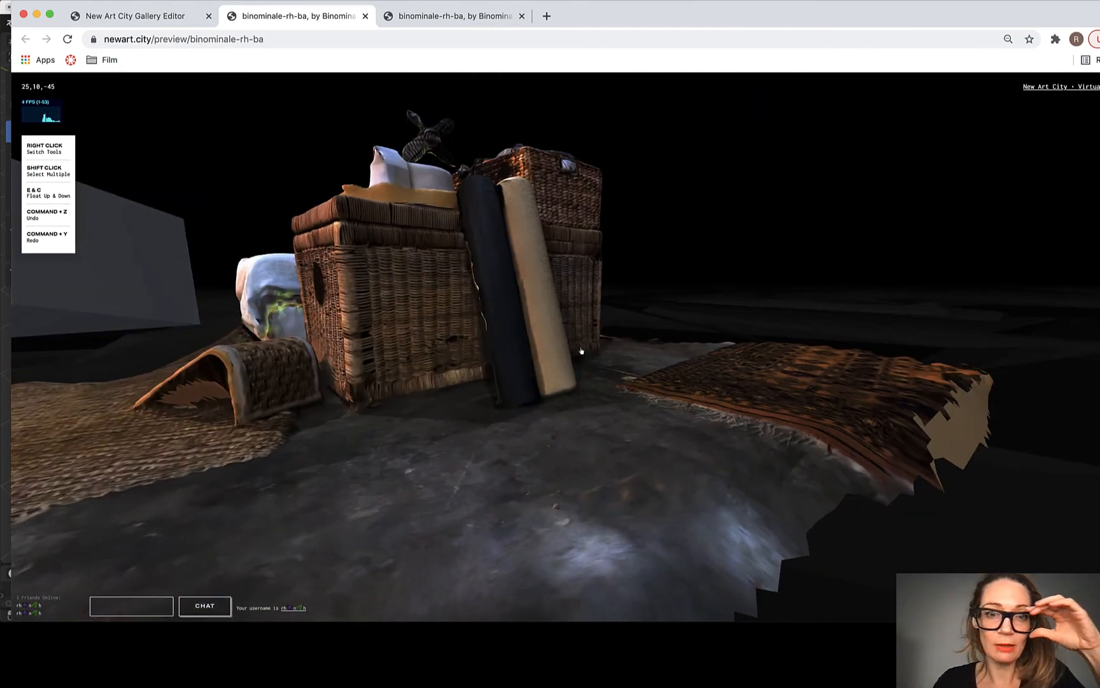
scroll(581, 351, left, 2)
key(s)
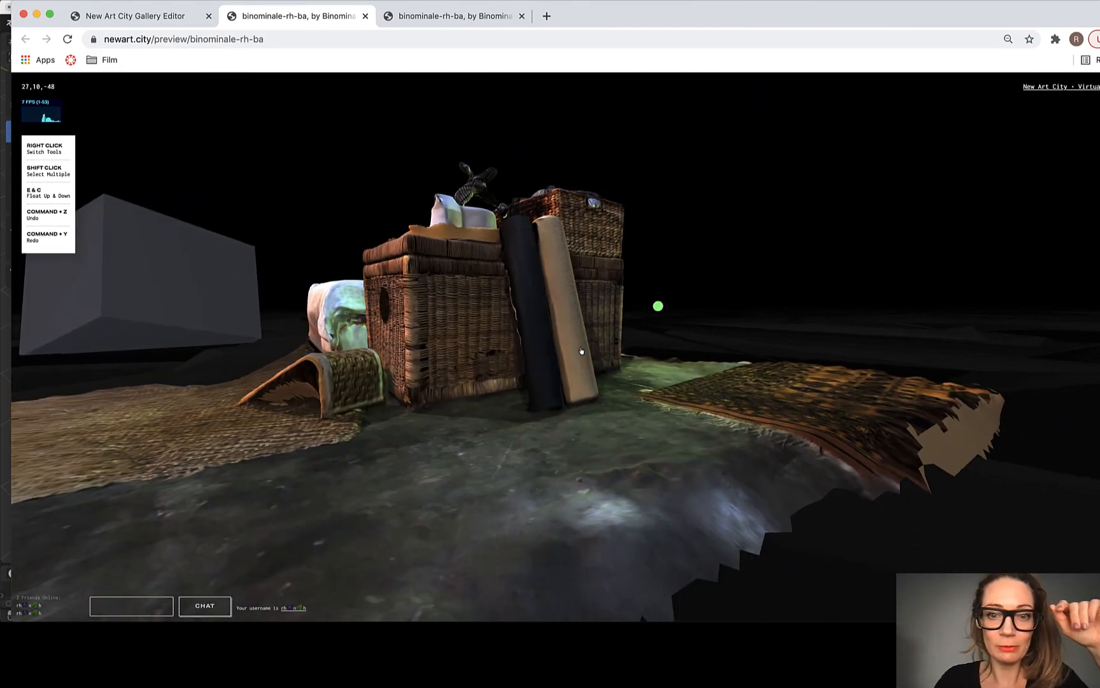
key(s)
key(a)
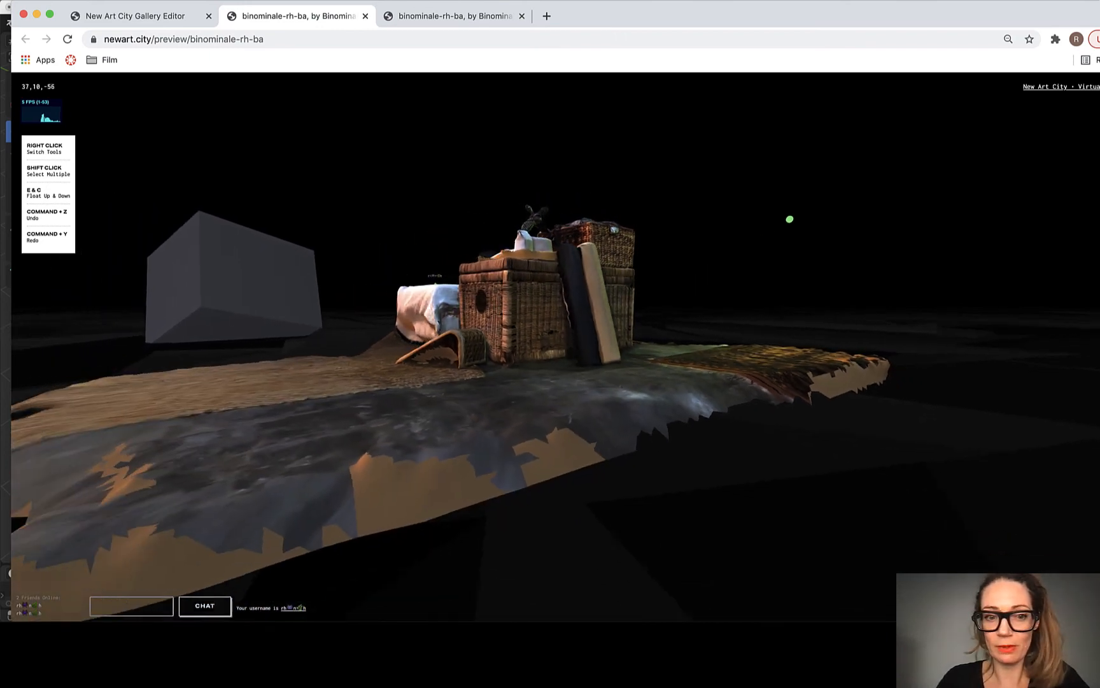
key(a)
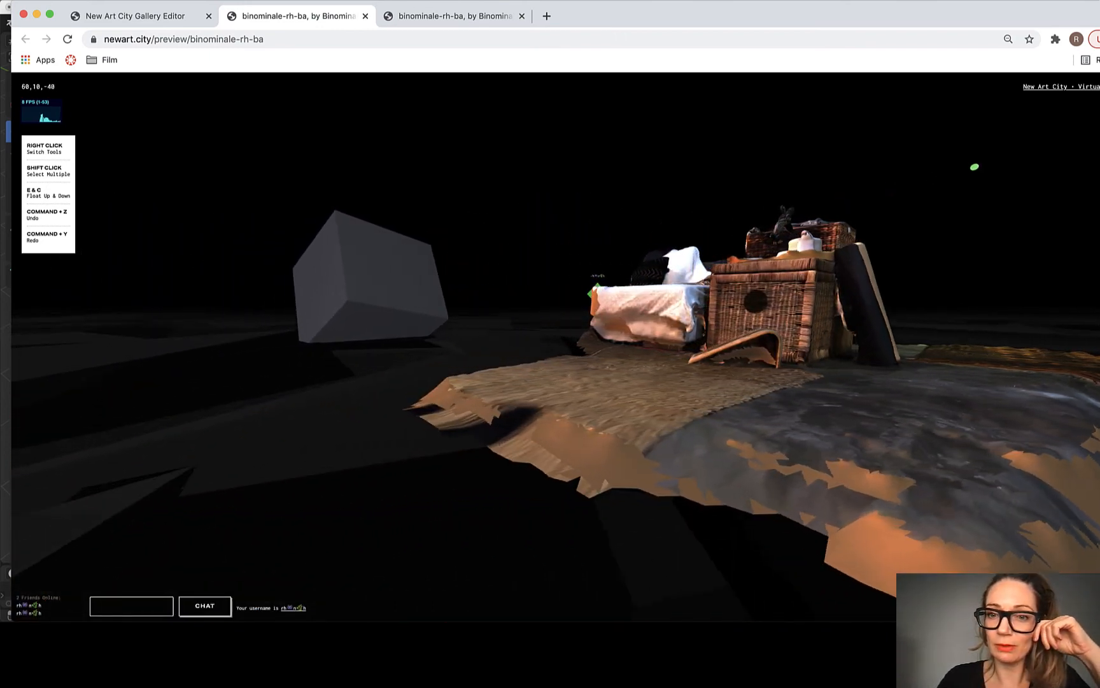
key(w)
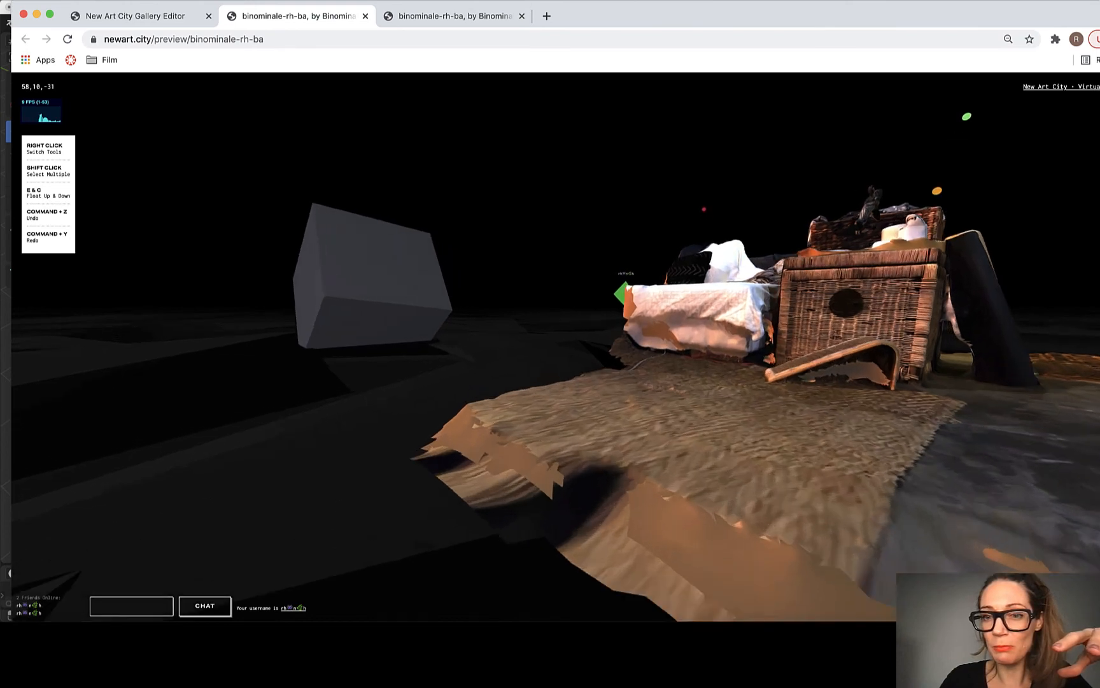
scroll(581, 351, right, 8)
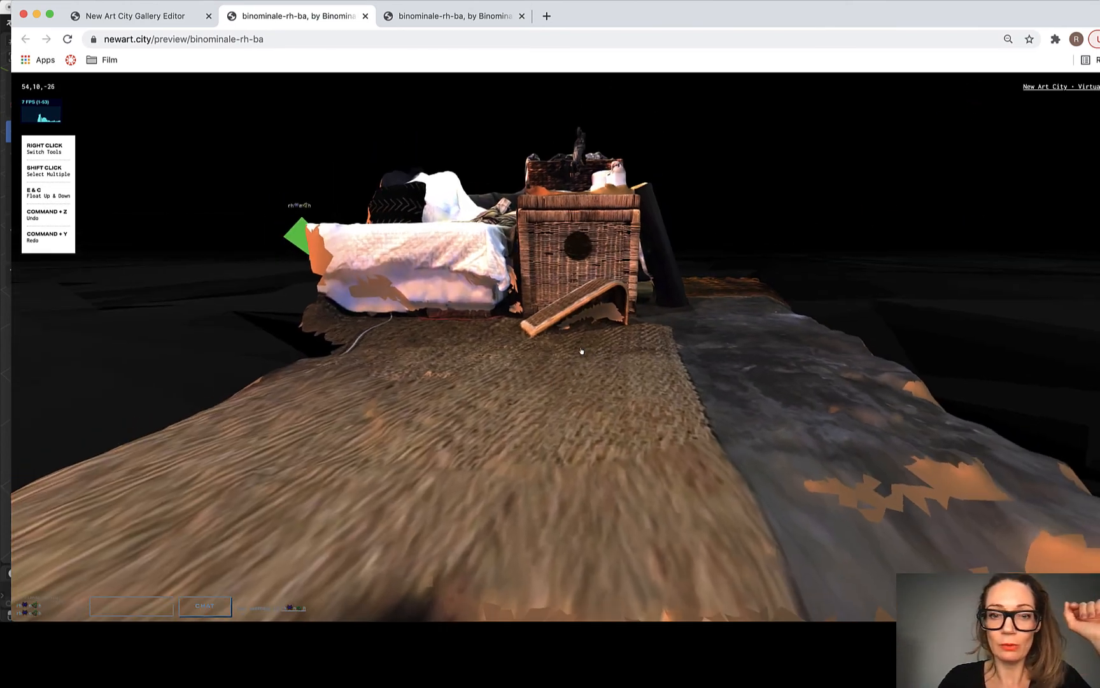
scroll(582, 351, left, 2)
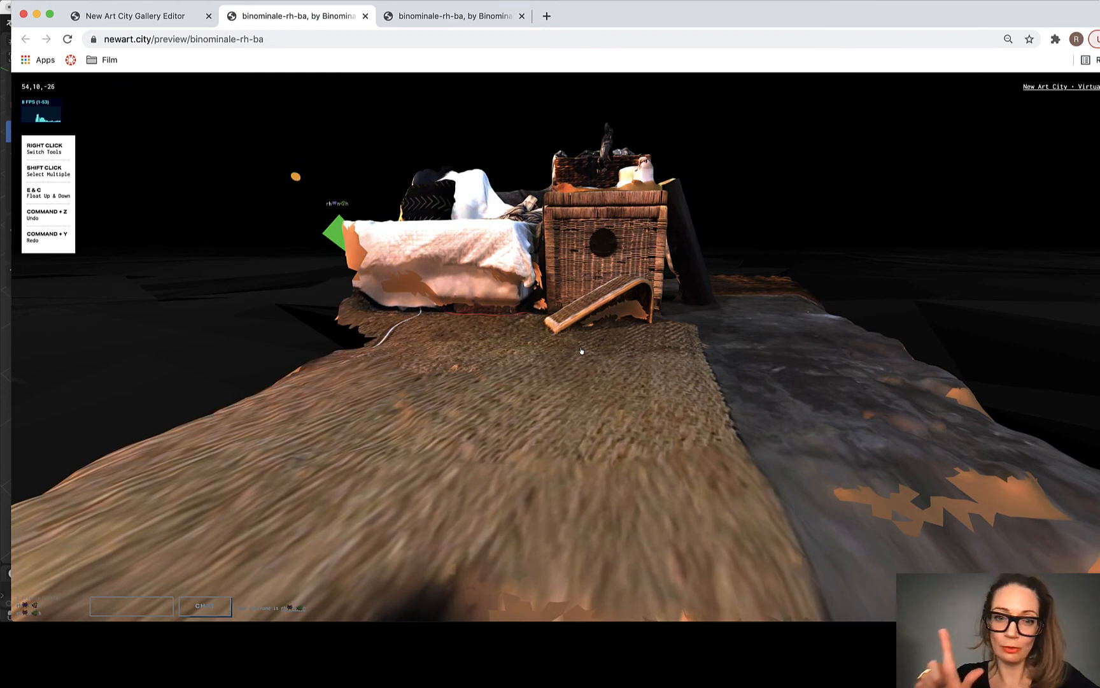
Step: Select the living-room scan in the gallery and cycle its transform tool from move through rotate to scale
click(581, 351)
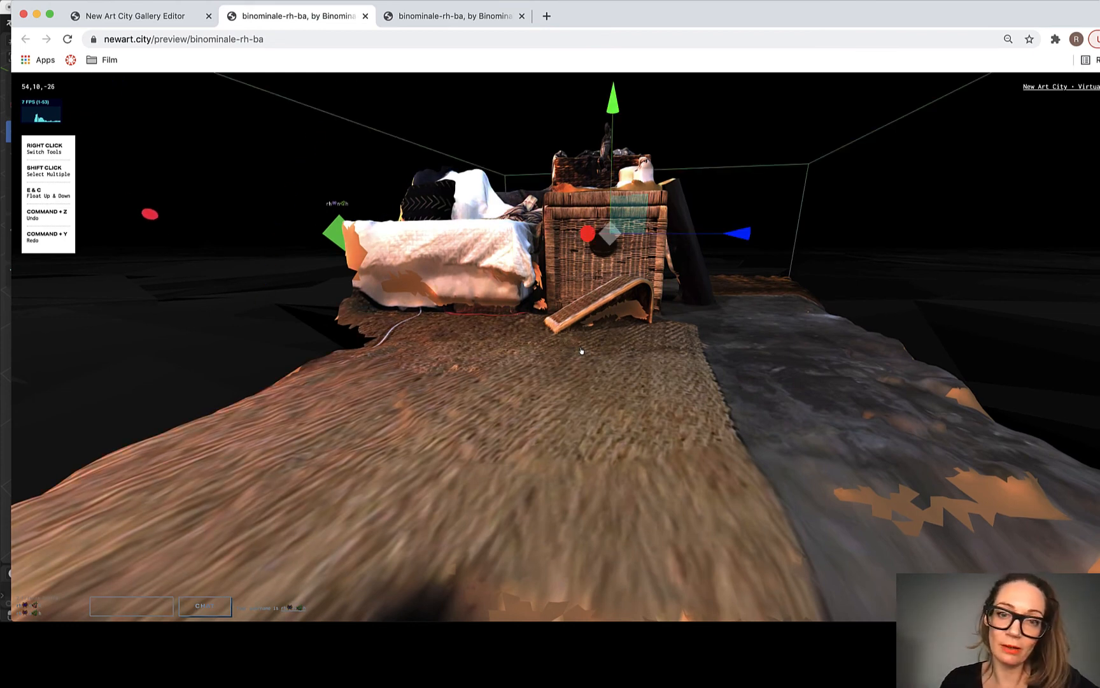
scroll(582, 351, down, 3)
scroll(581, 351, up, 4)
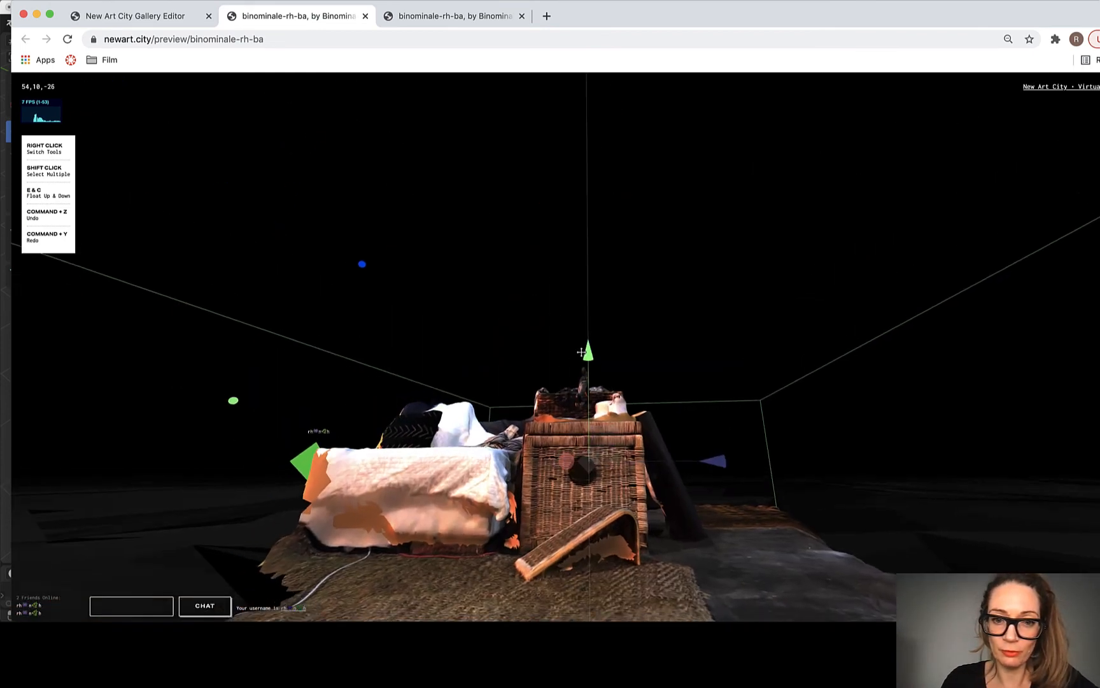
drag(581, 352, 581, 349)
right_click(581, 352)
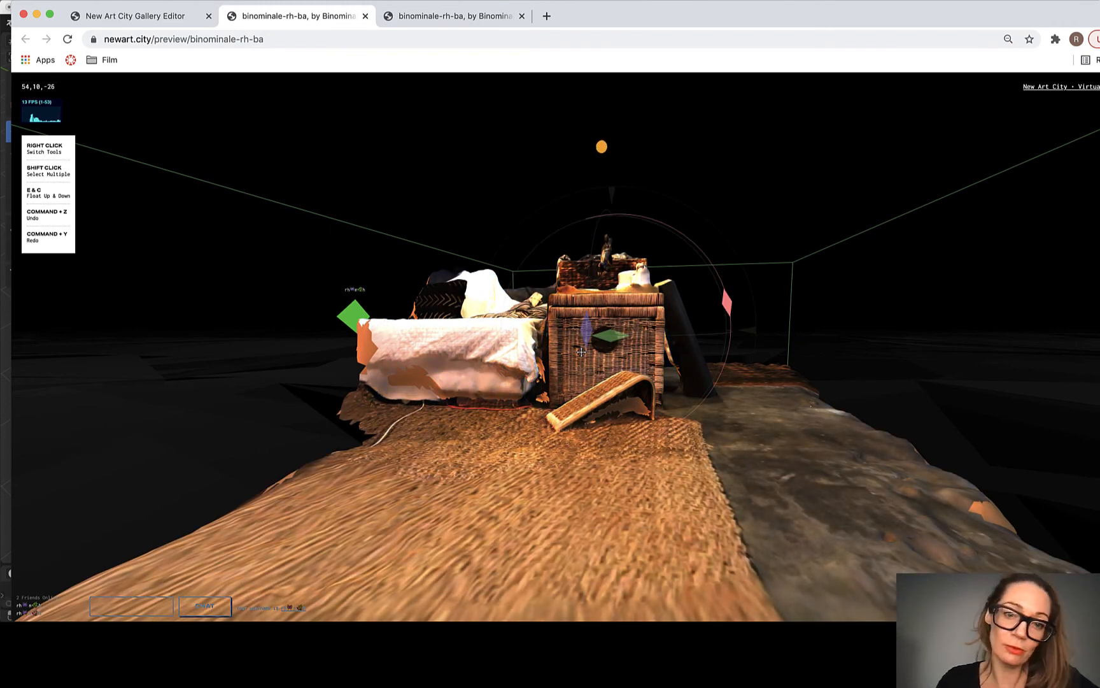
right_click(581, 352)
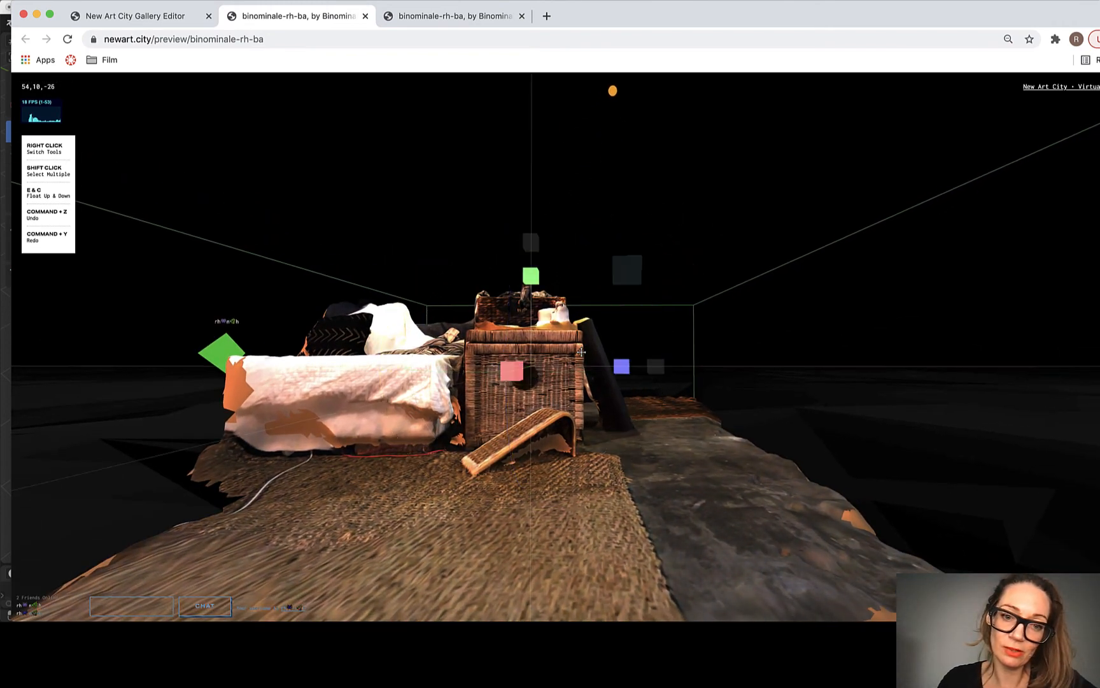
drag(582, 352, 581, 353)
Step: Walk around the selected living-room scan and examine its rug, baskets, concrete floor and bounding box from several angles
key(w)
key(w)
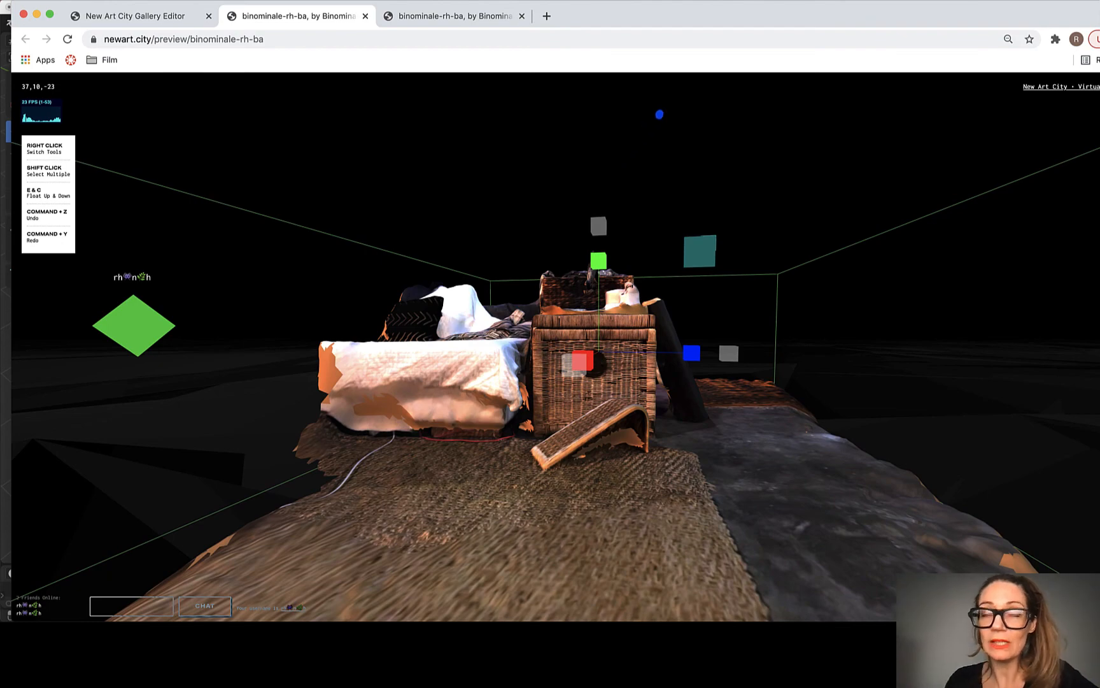
key(a)
key(d)
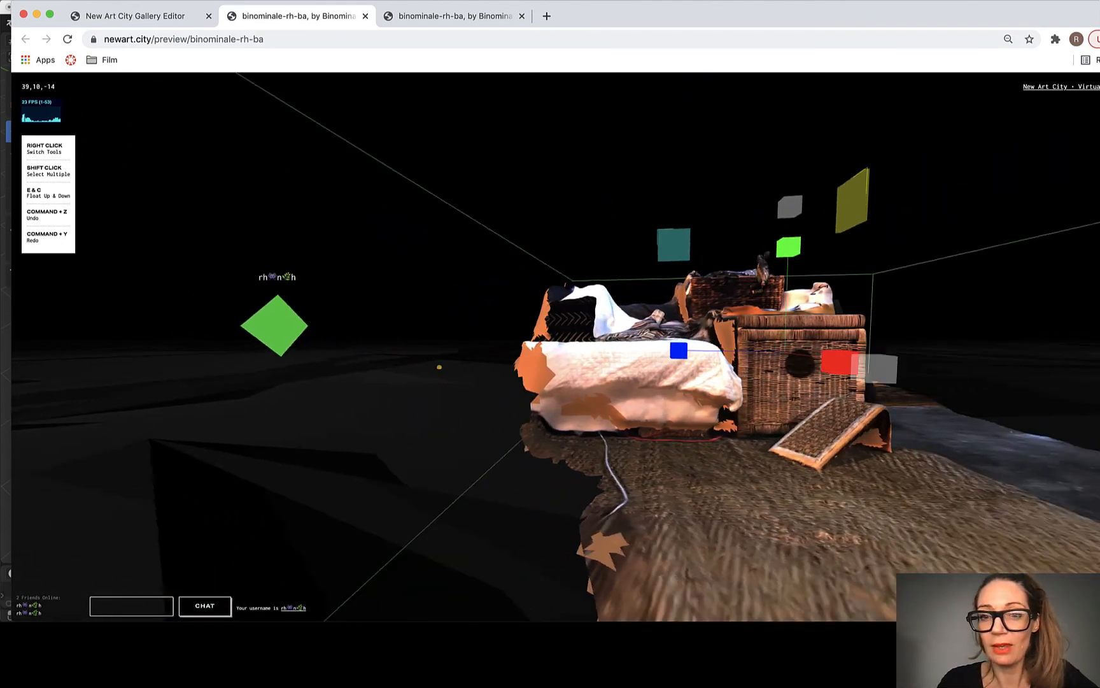
key(d)
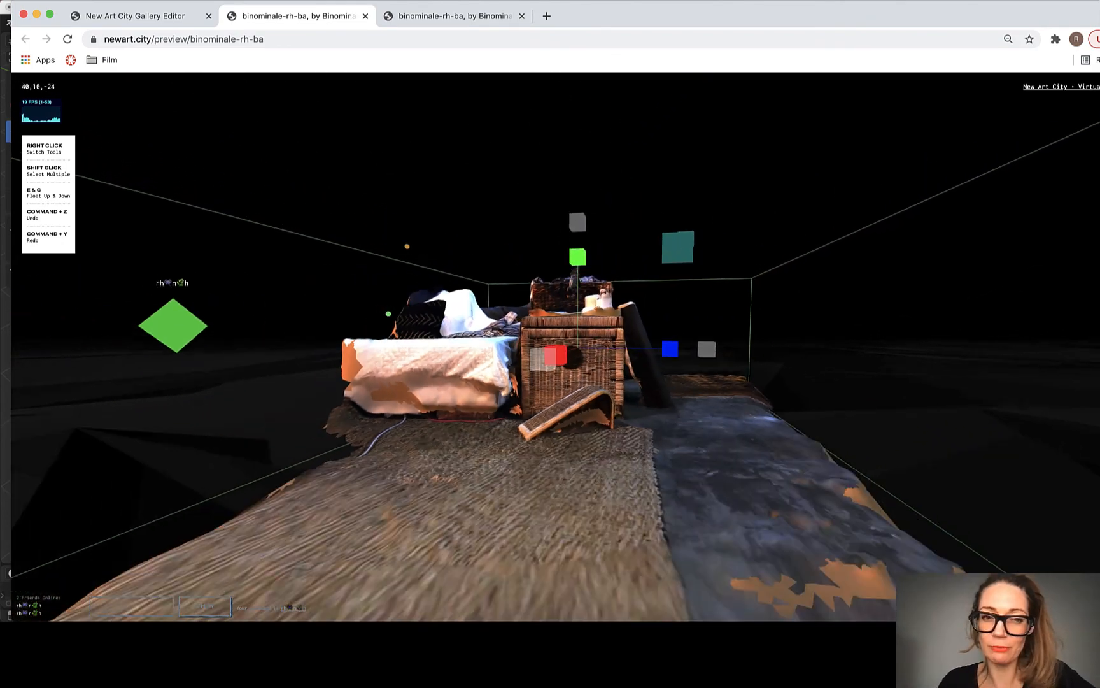
key(s)
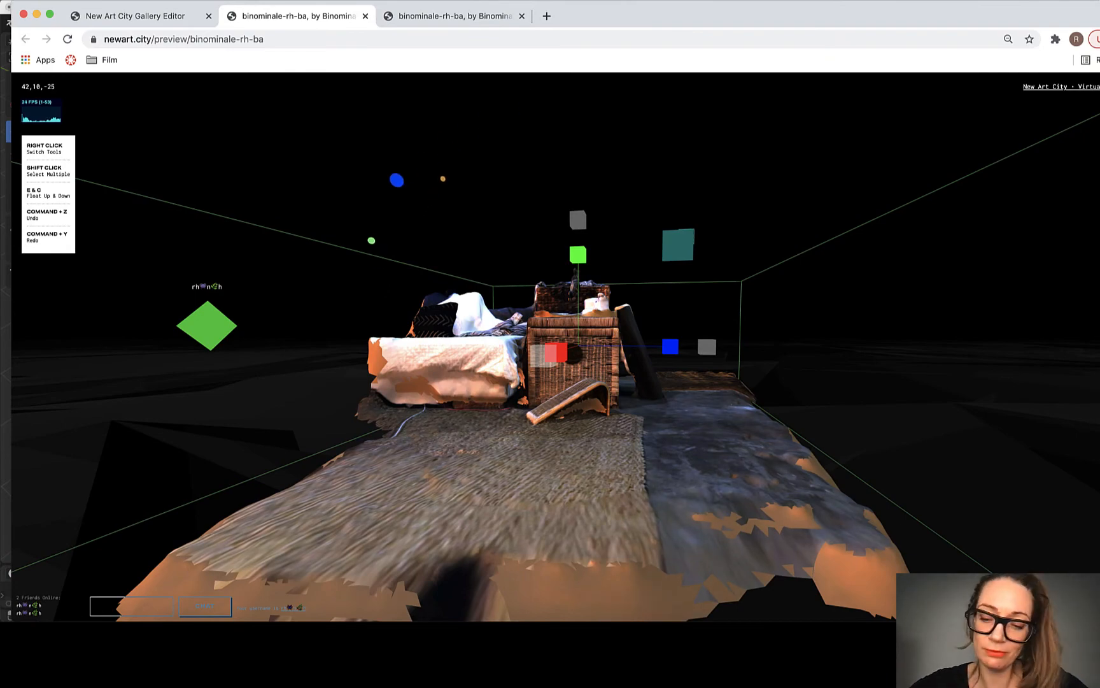
key(w)
key(d)
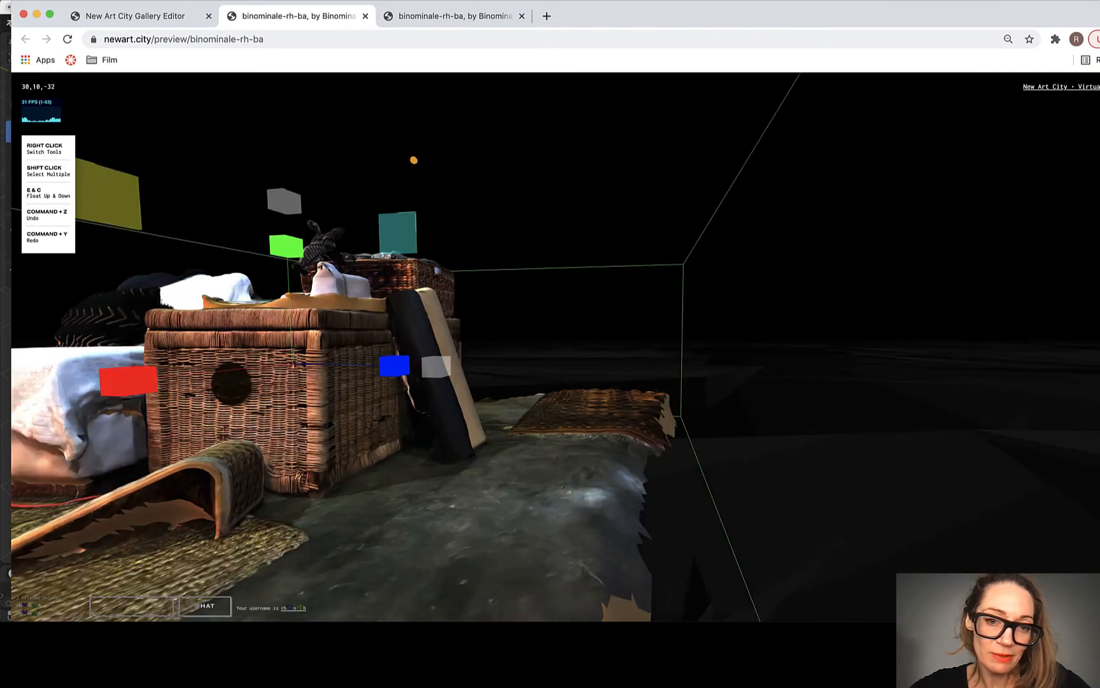
drag(675, 255, 581, 351)
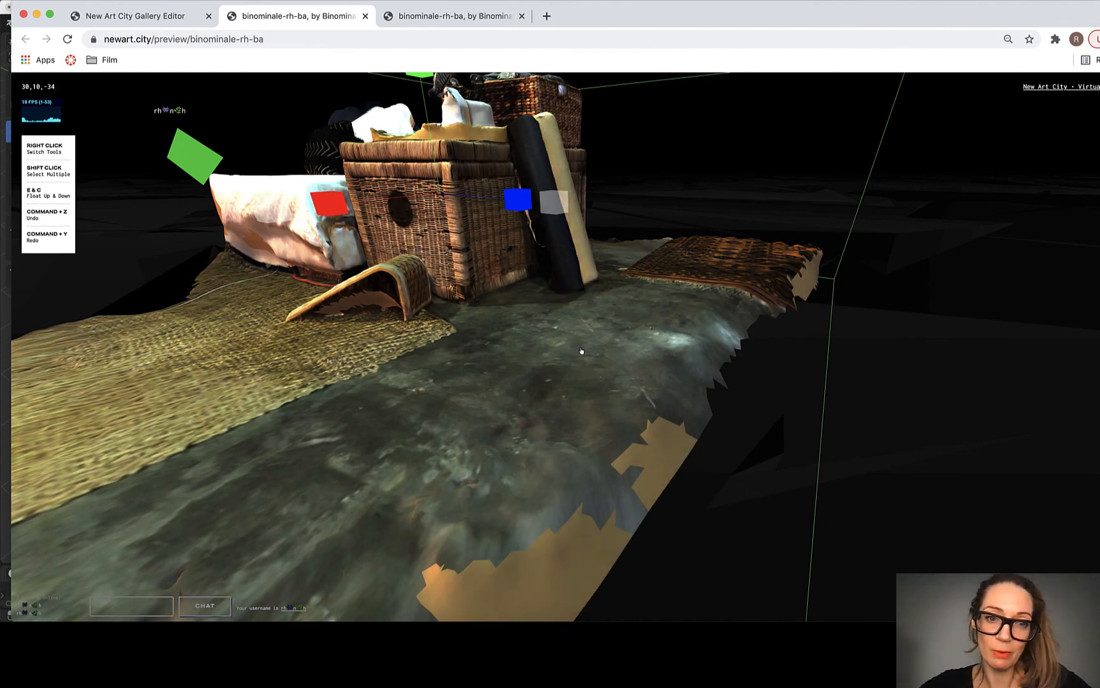
key(a)
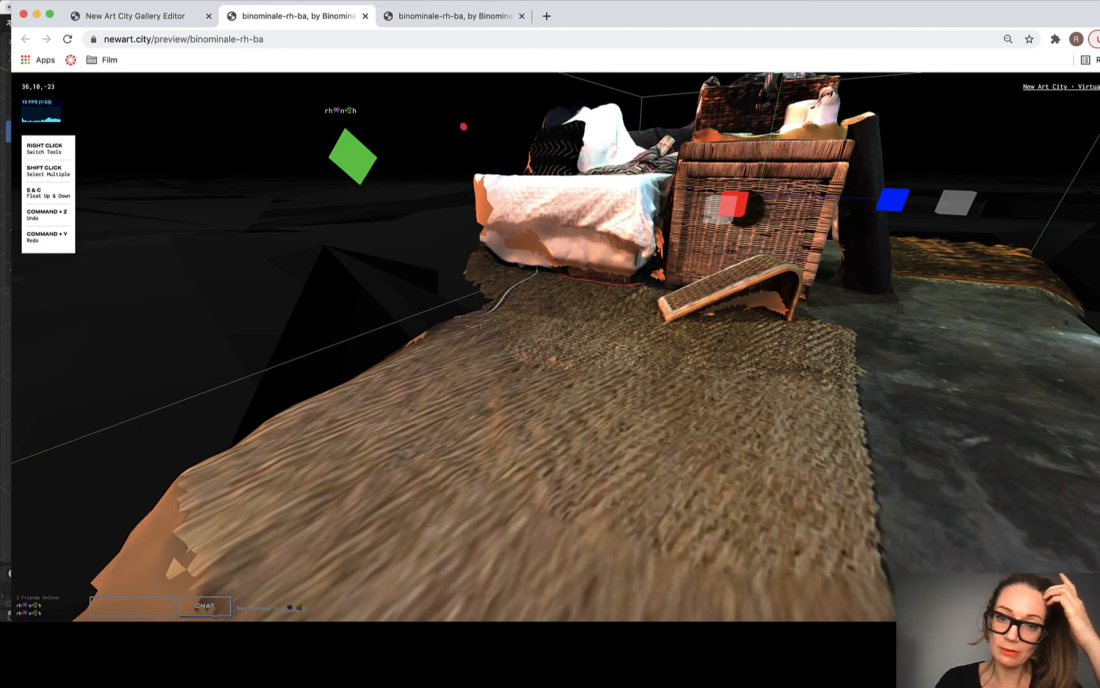
scroll(581, 350, down, 3)
scroll(582, 350, up, 5)
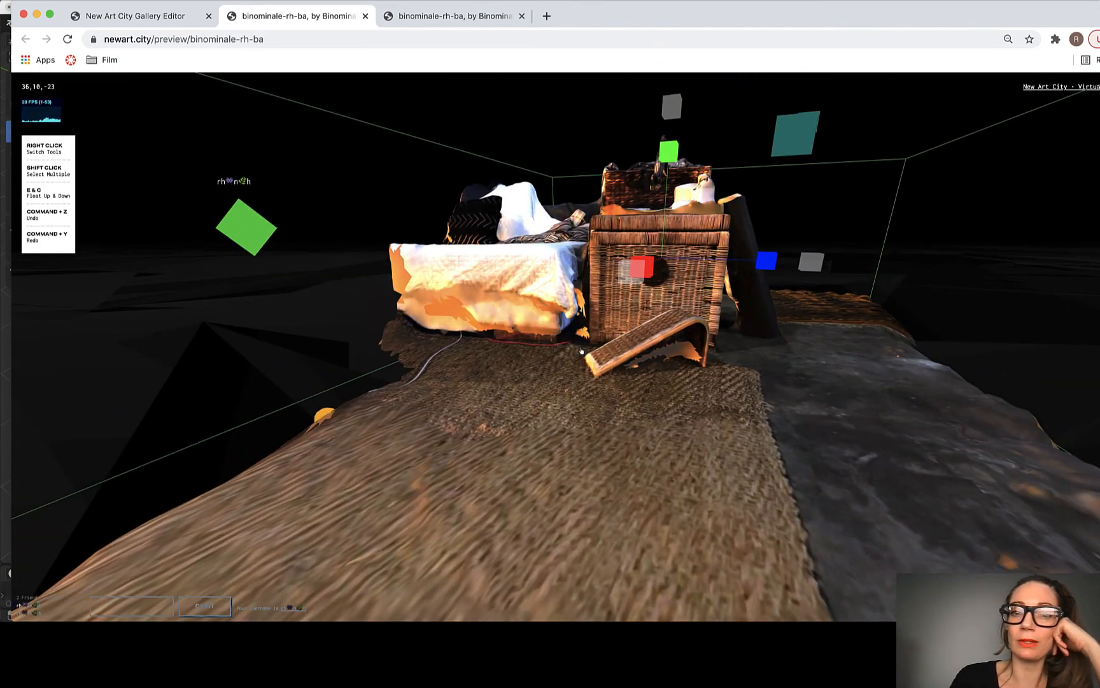
scroll(581, 350, up, 2)
scroll(581, 351, down, 6)
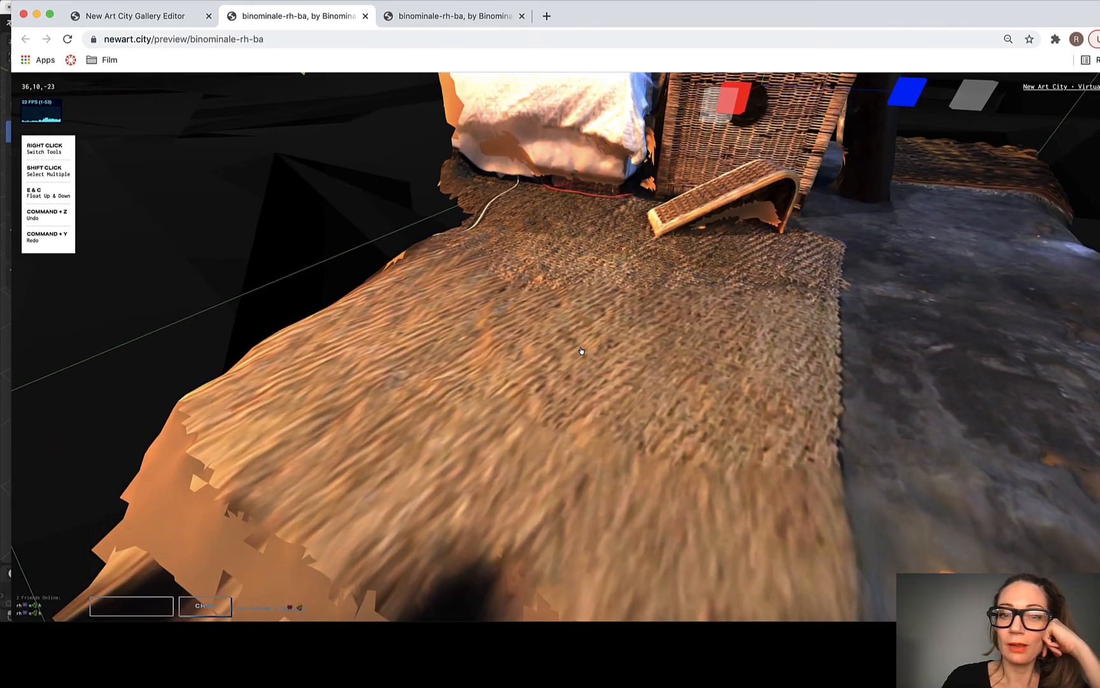
scroll(581, 350, up, 5)
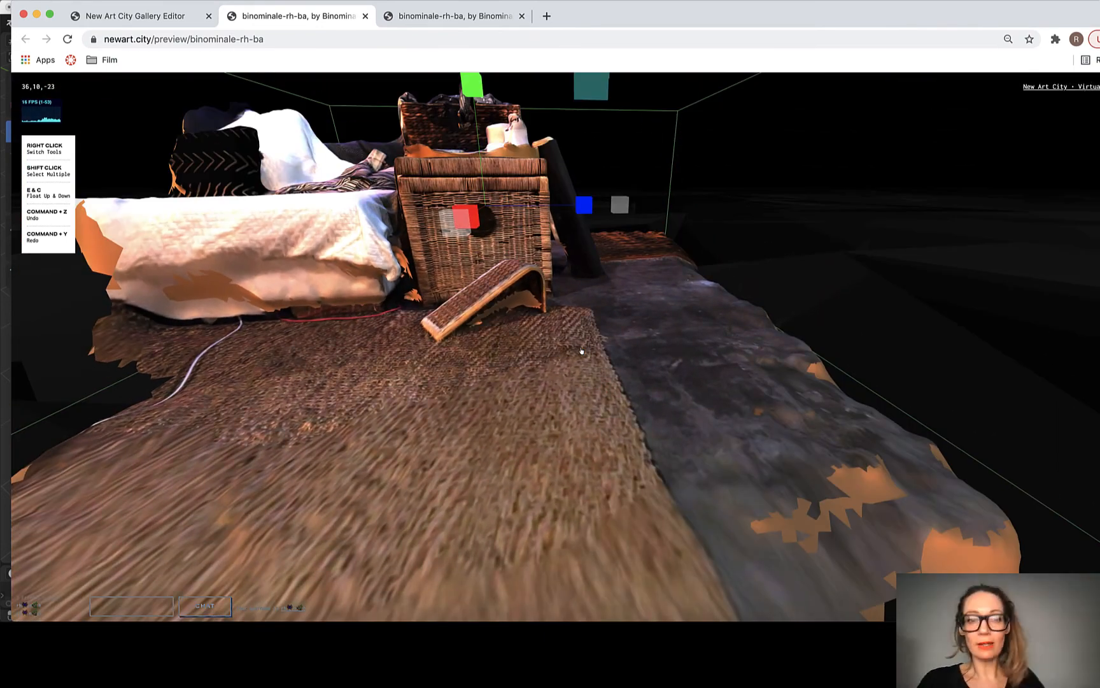
scroll(581, 351, up, 2)
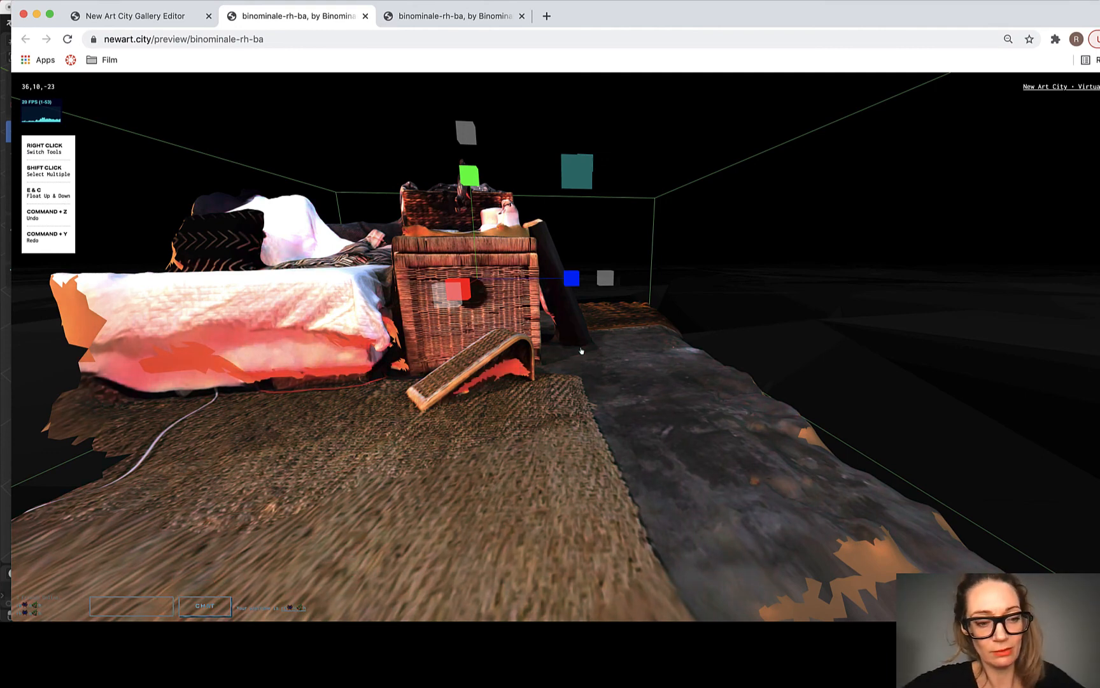
Step: Open the room's catalog view, review its statement and Living Room entry, and rotate the artwork's 3D thumbnail
key(Escape)
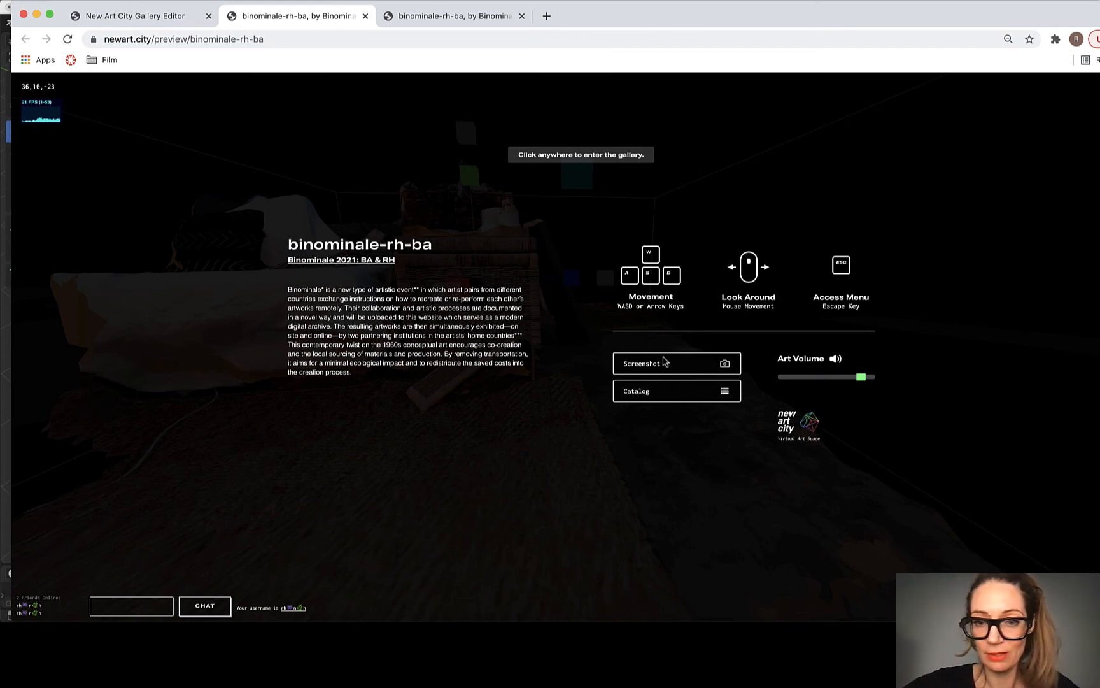
click(656, 393)
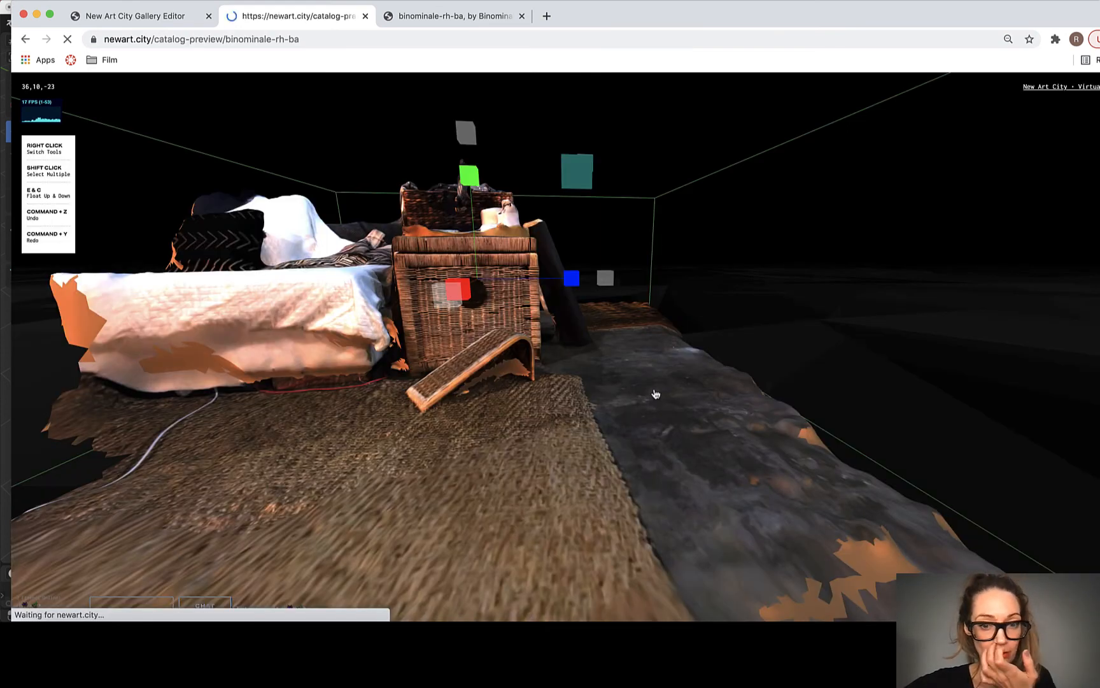
scroll(371, 368, down, 3)
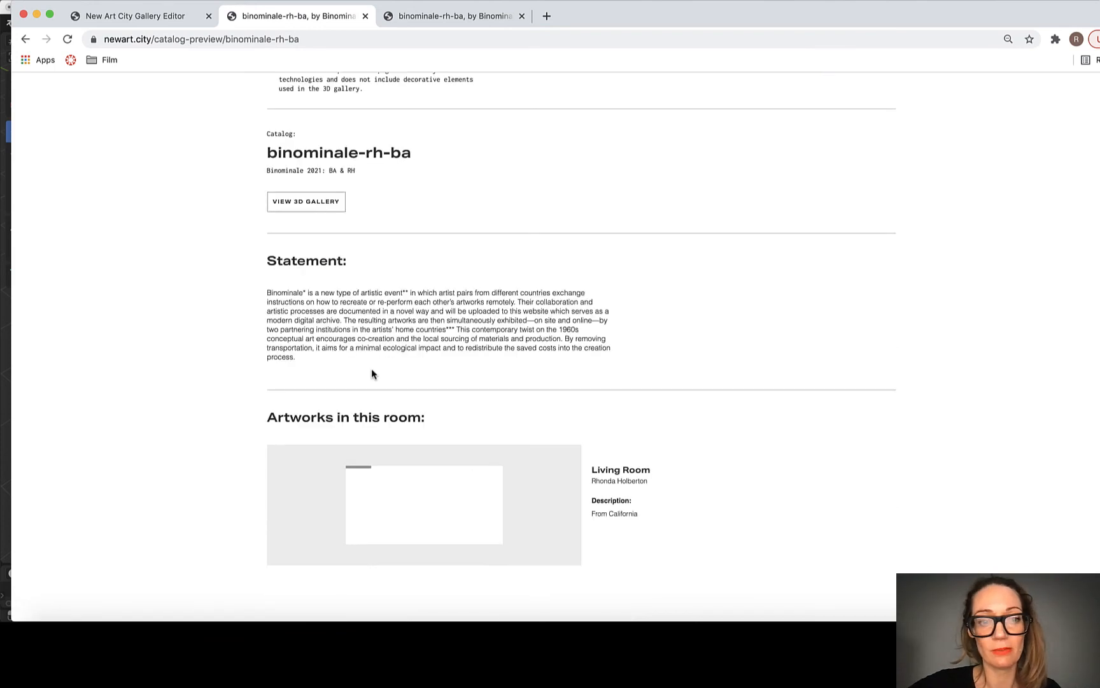
scroll(467, 407, down, 1)
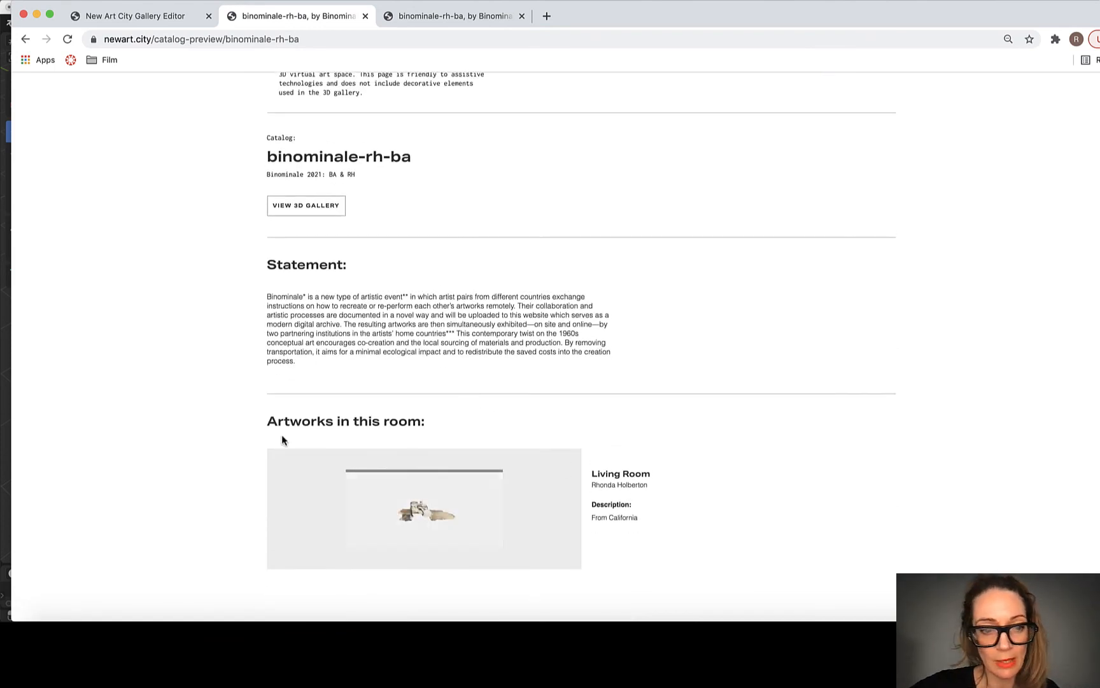
scroll(558, 455, down, 1)
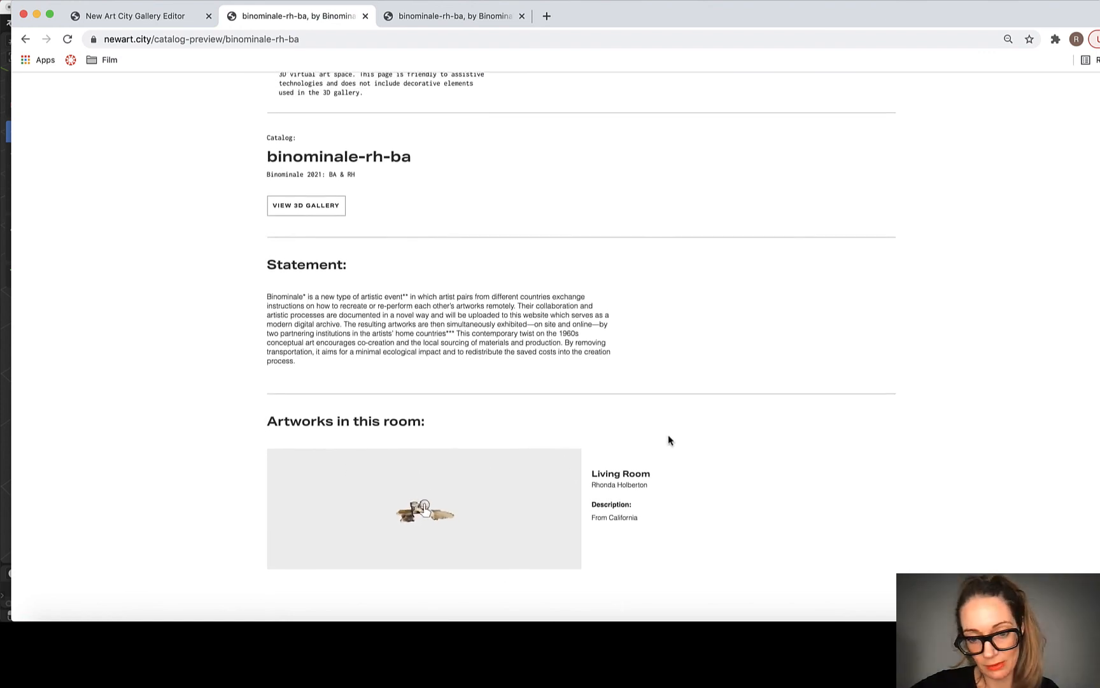
scroll(639, 414, up, 3)
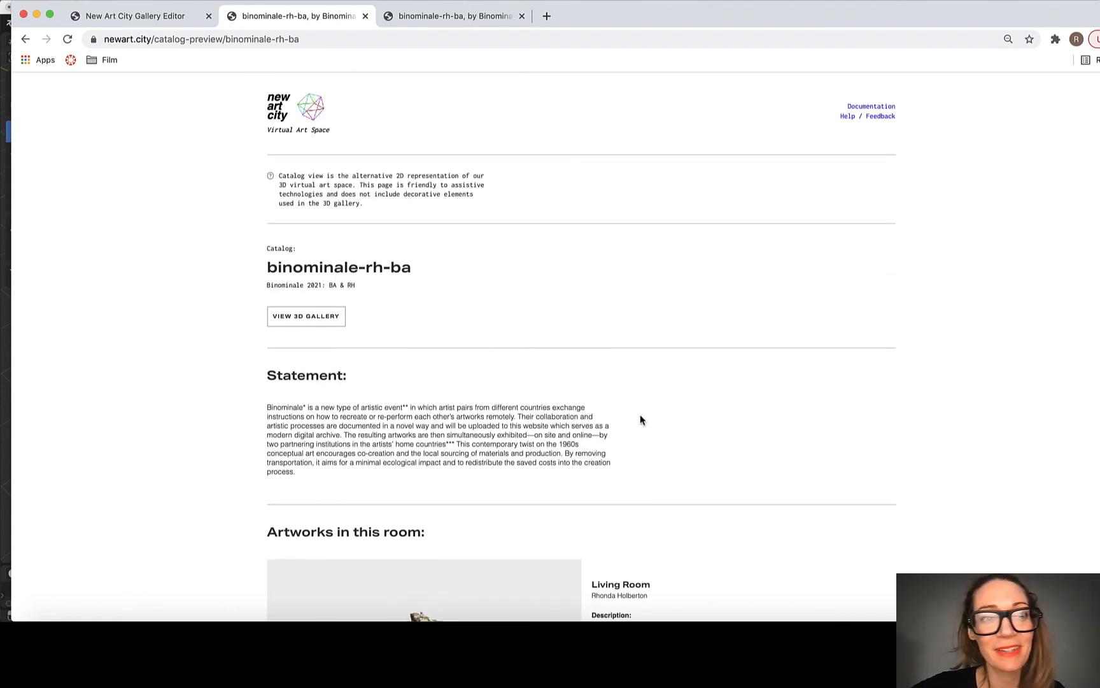
scroll(641, 419, down, 3)
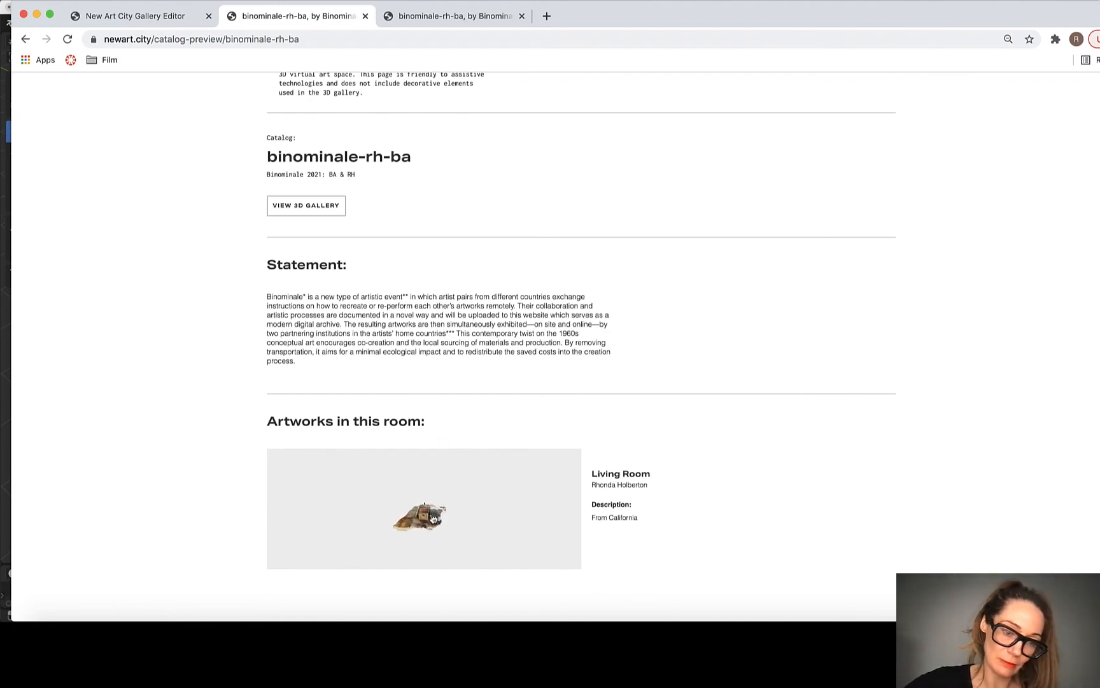
drag(449, 510, 446, 513)
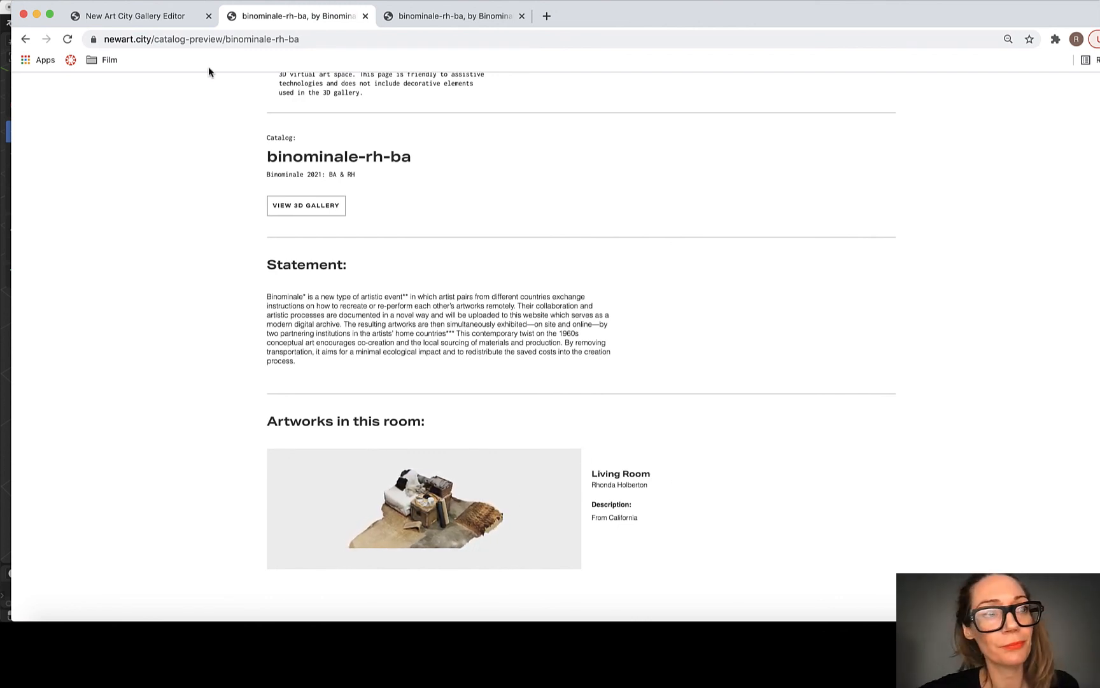
Step: Close the catalog view and launch a new preview of the binominale-rh-ba room from the gallery editor
click(365, 16)
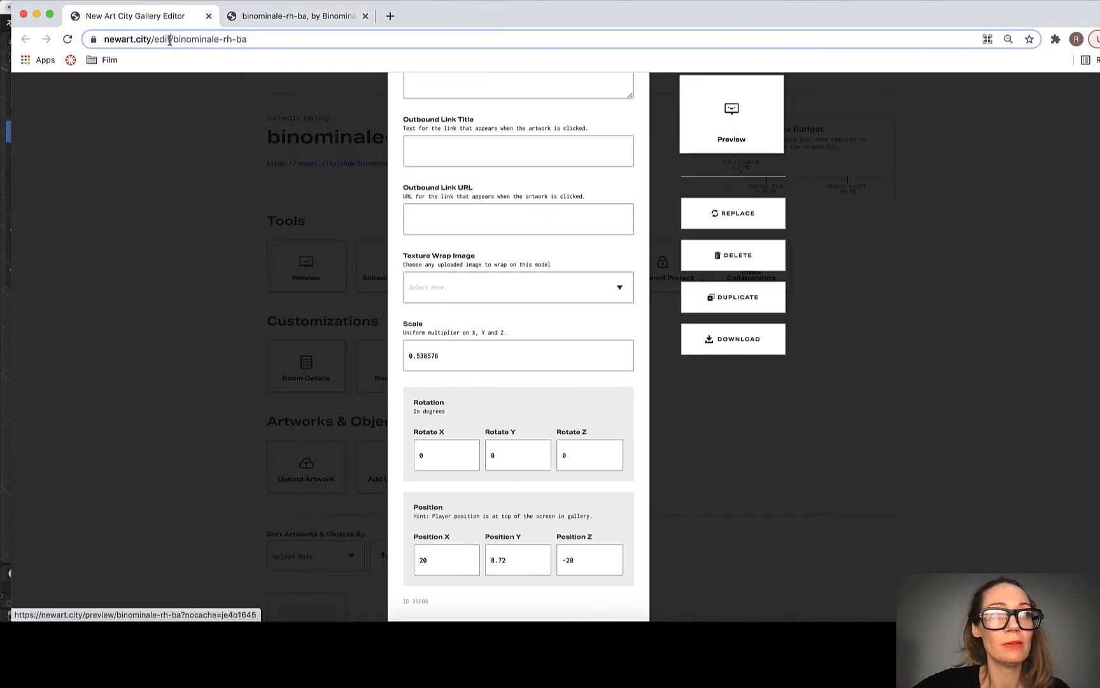
click(738, 140)
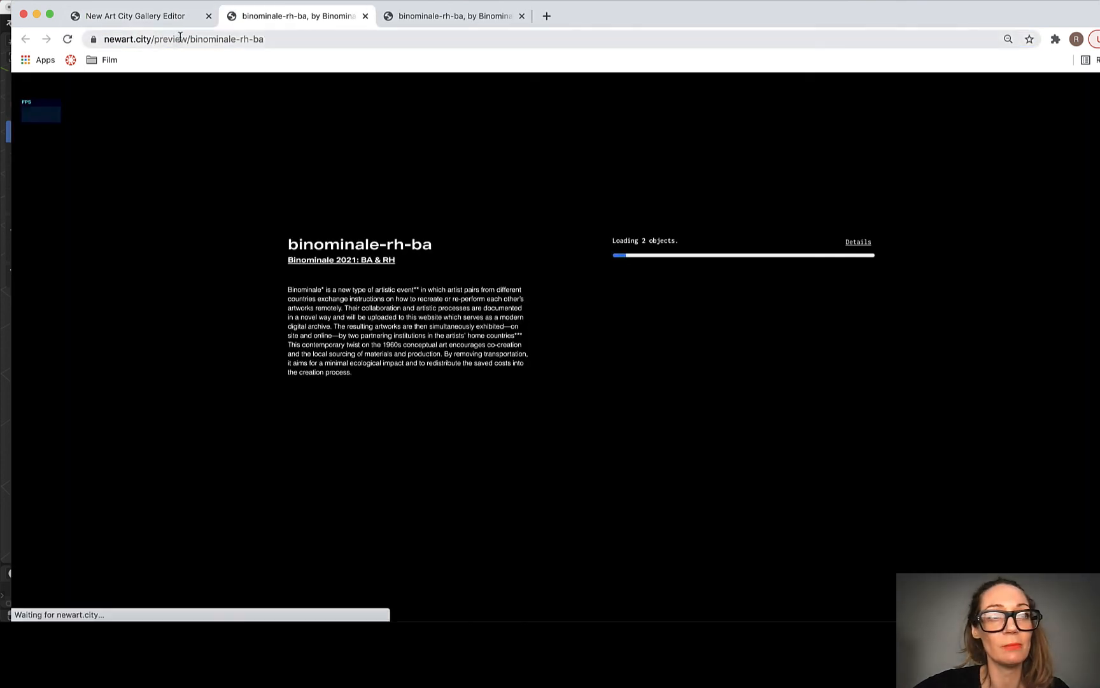
Step: Highlight the word "preview" in the room's web address and return to the gallery editor
click(183, 40)
double_click(183, 39)
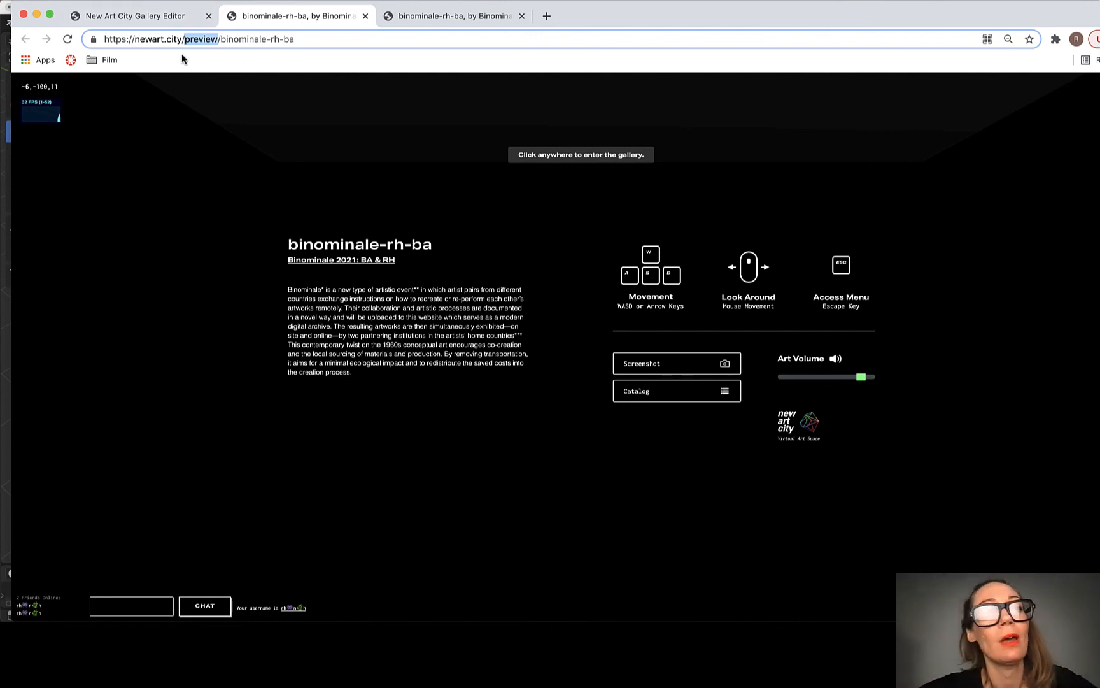
click(140, 15)
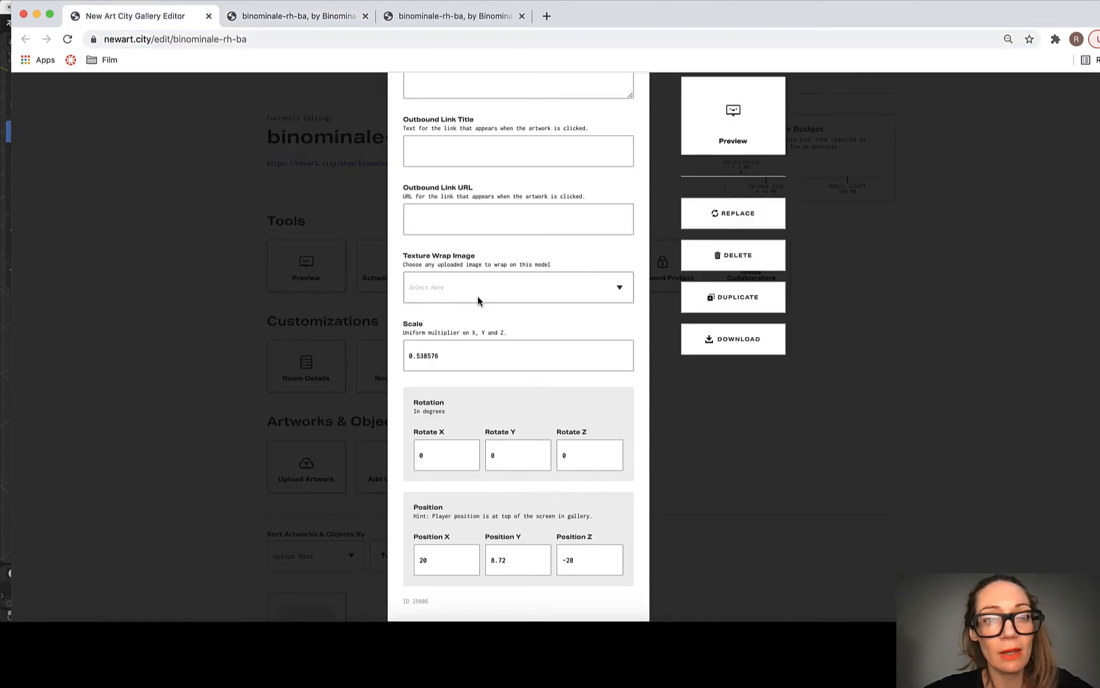
Step: Close the open artwork settings and reopen the Living Room artwork from the room's object list
click(956, 446)
scroll(507, 511, down, 3)
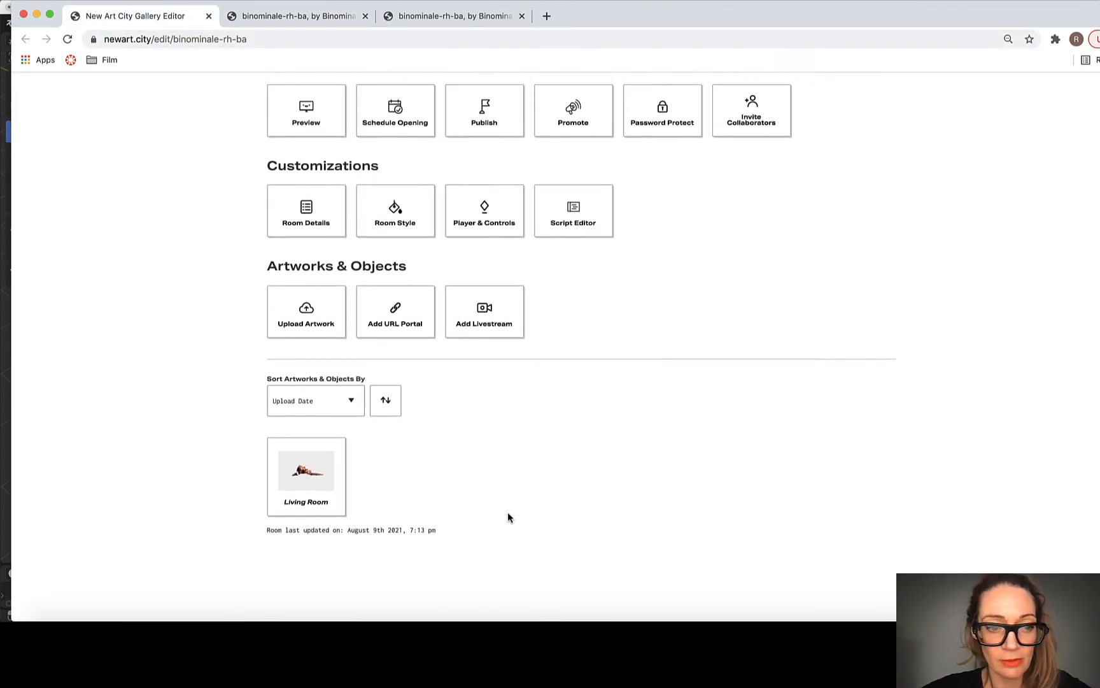
click(301, 479)
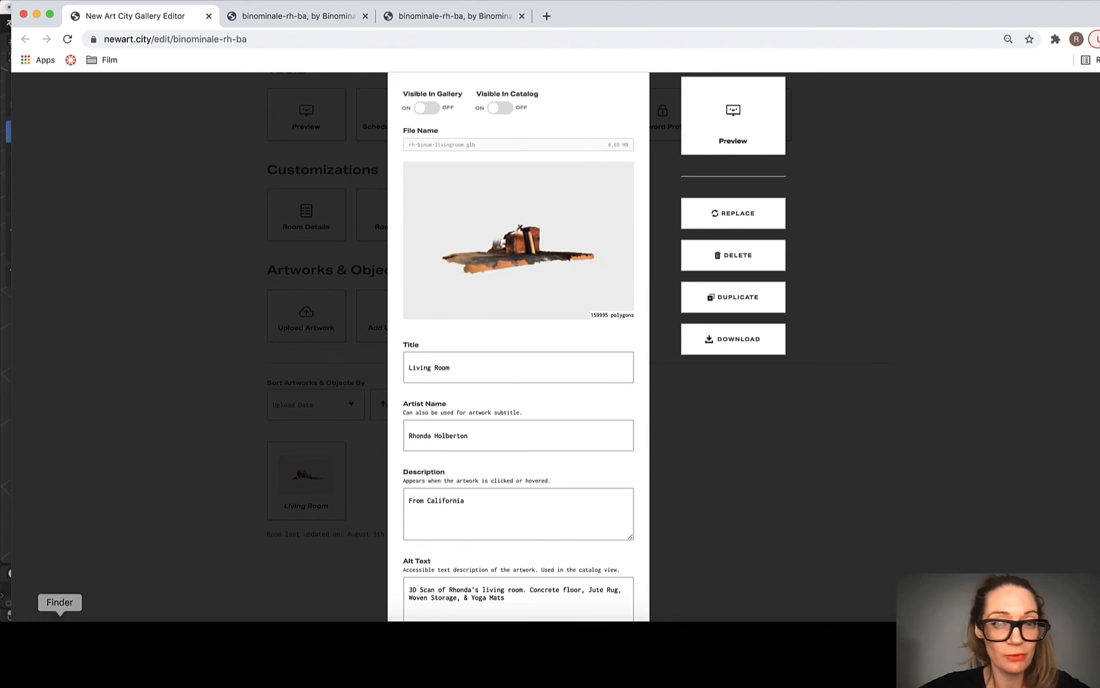
Step: Switch to Finder, compare rh-binom-livingroom.gltf in the binom-livingroom folder with the artwork's uploaded file, and return to its settings
click(61, 640)
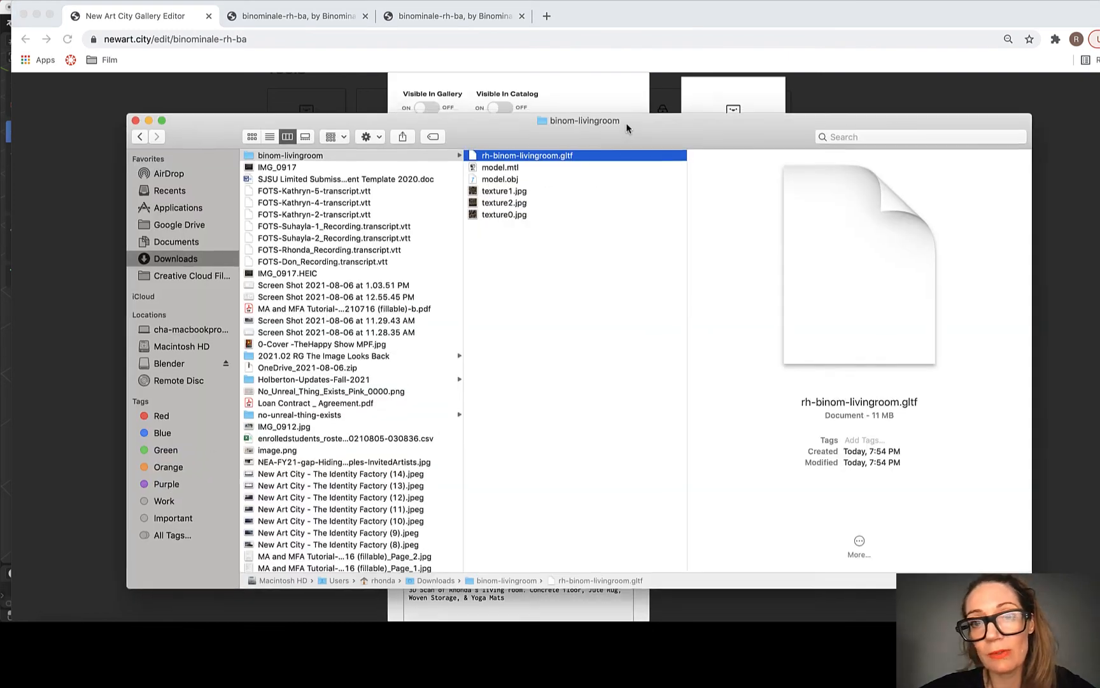
drag(626, 122, 605, 340)
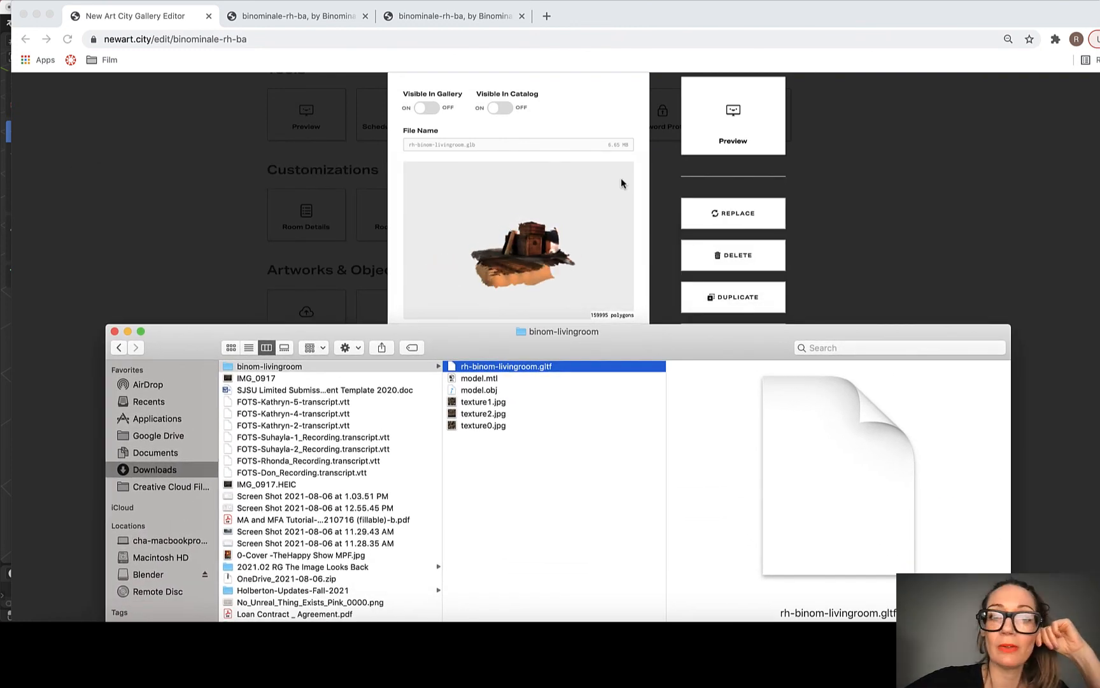
click(585, 151)
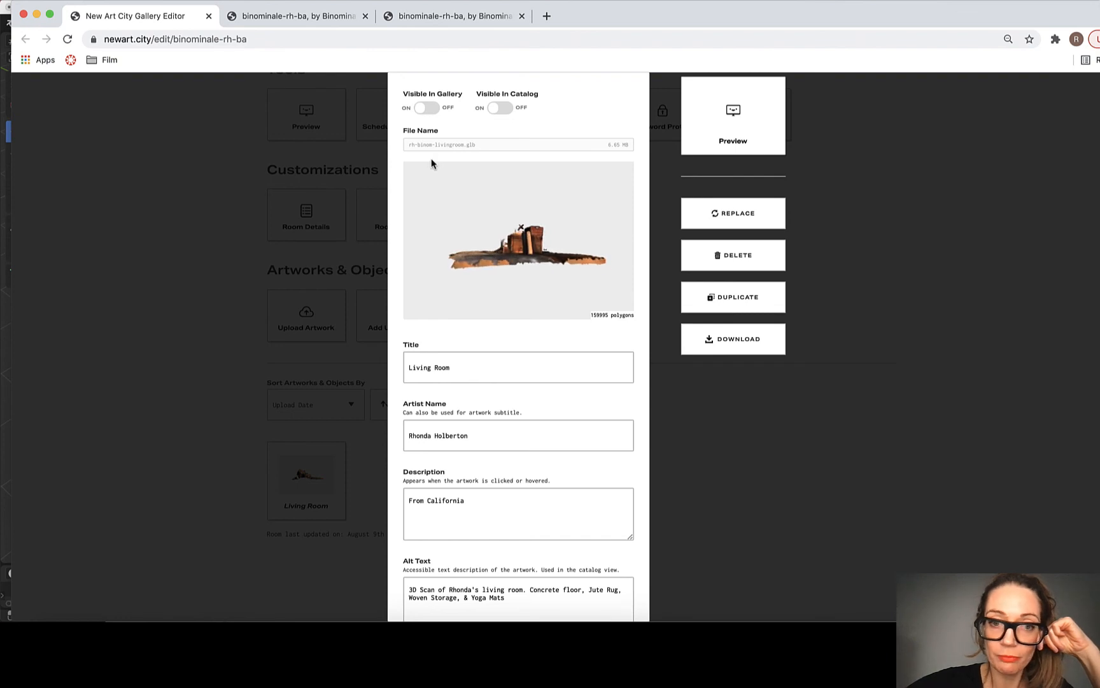